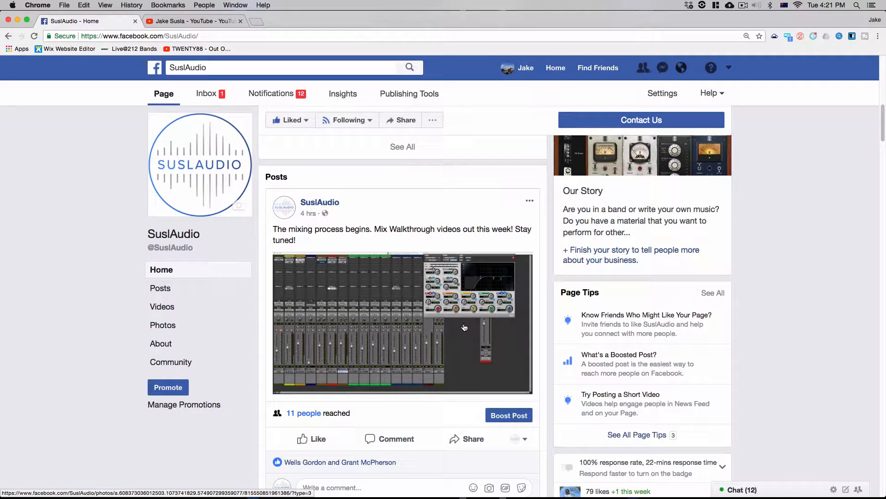
Look through the recent posts on the SuslAudio Facebook page and bring up the YouTube channel page
scroll(512, 313, down, 1)
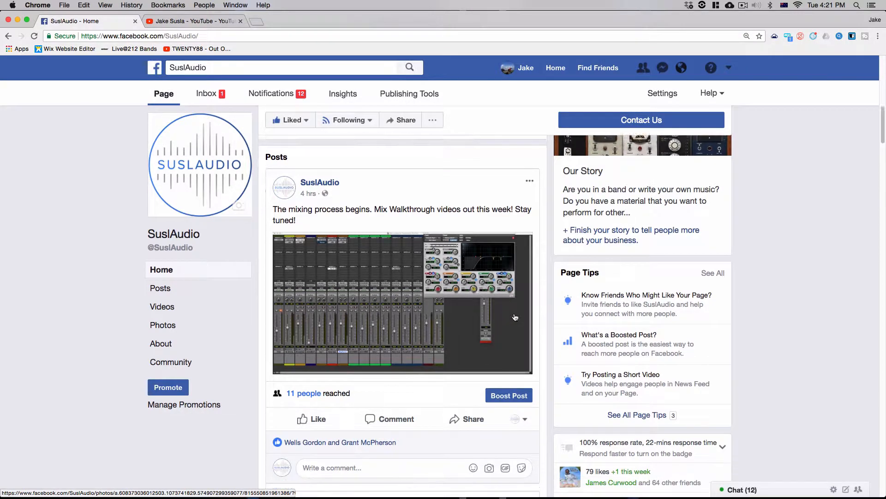
scroll(515, 317, down, 4)
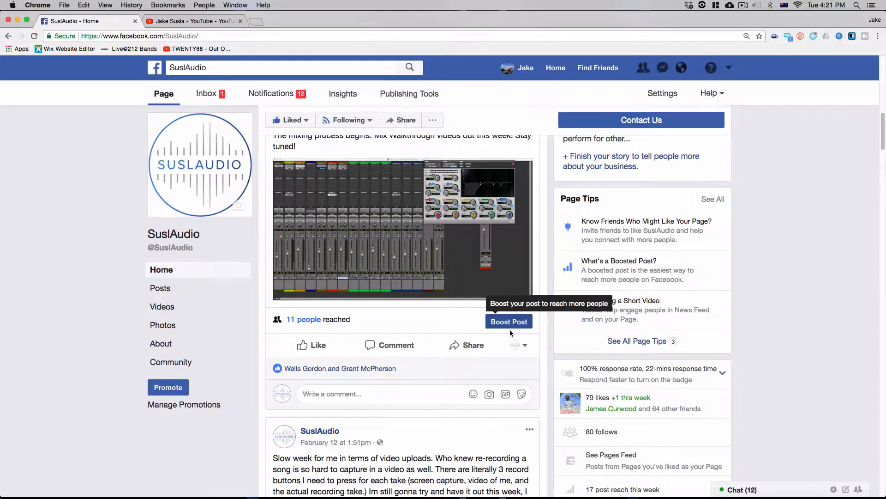
scroll(517, 351, down, 5)
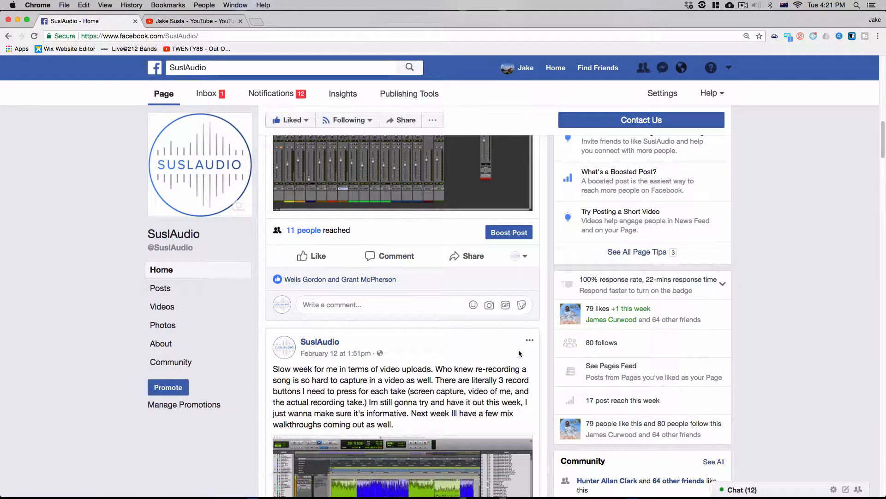
scroll(520, 351, up, 8)
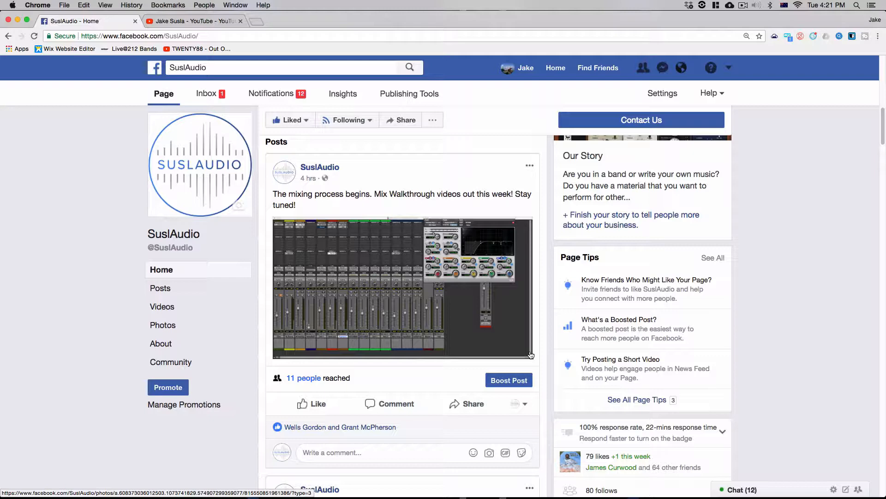
click(165, 23)
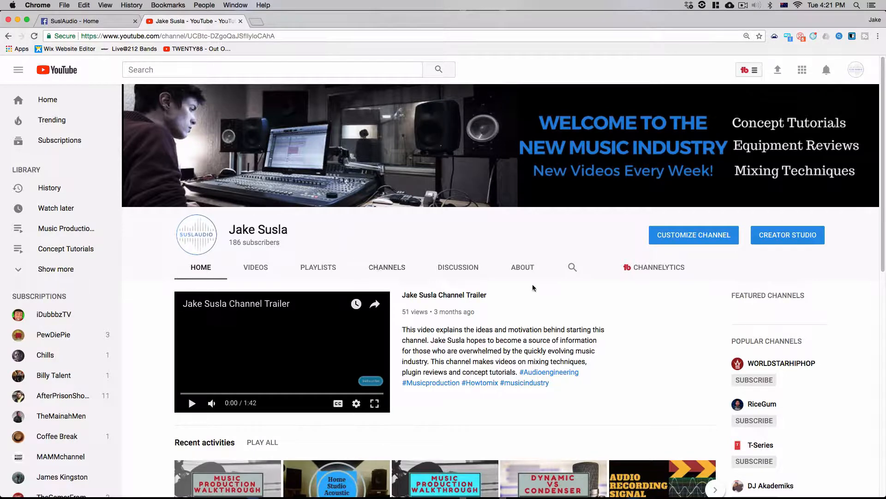
Switch to Pro Tools and examine all the session's tracks in the Edit window
mouse_move(458, 487)
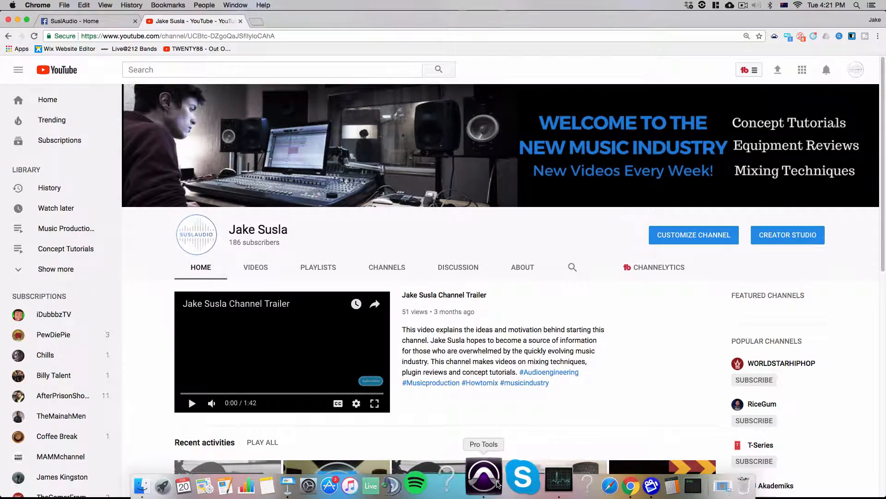
click(515, 483)
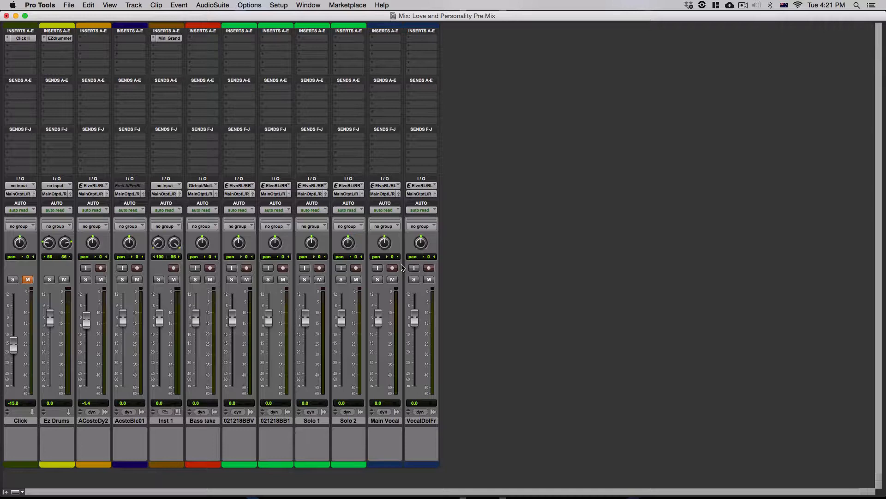
key(super+equal)
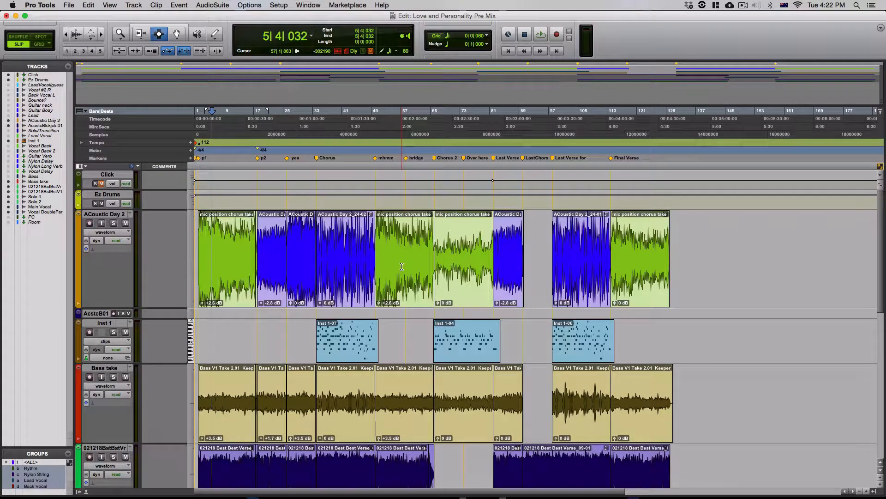
scroll(400, 265, down, 3)
scroll(401, 266, down, 8)
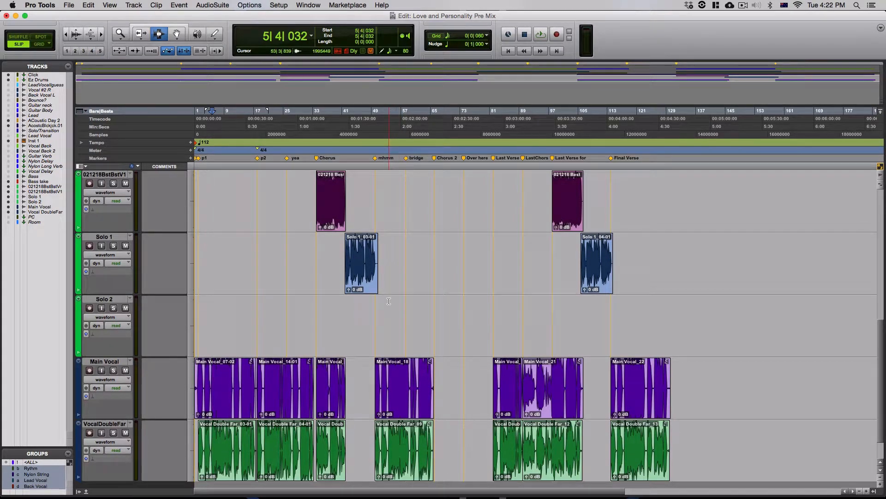
scroll(394, 319, up, 10)
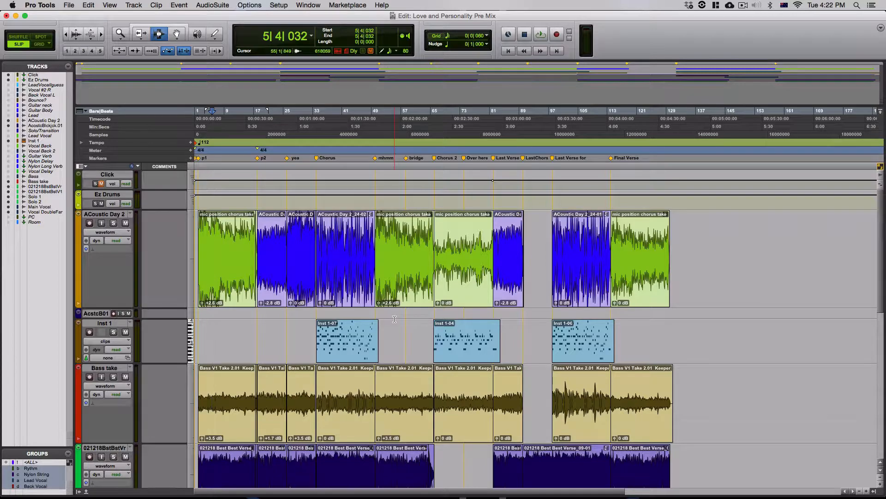
scroll(394, 319, down, 15)
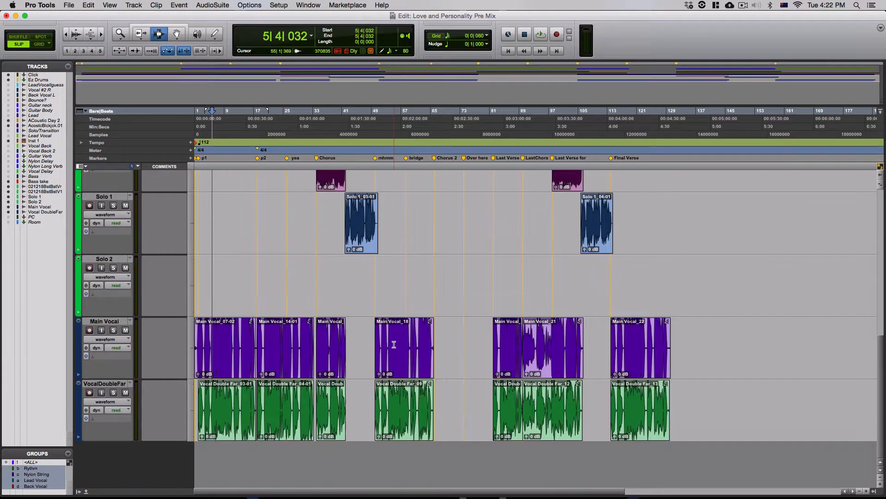
scroll(394, 345, up, 10)
Create one new stereo Master Fader track from the Mix window
key(super+equal)
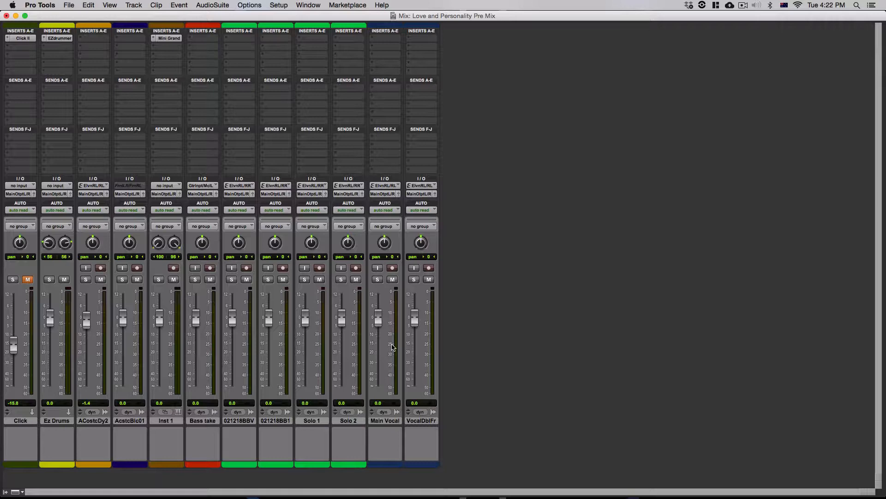
key(super+shift+n)
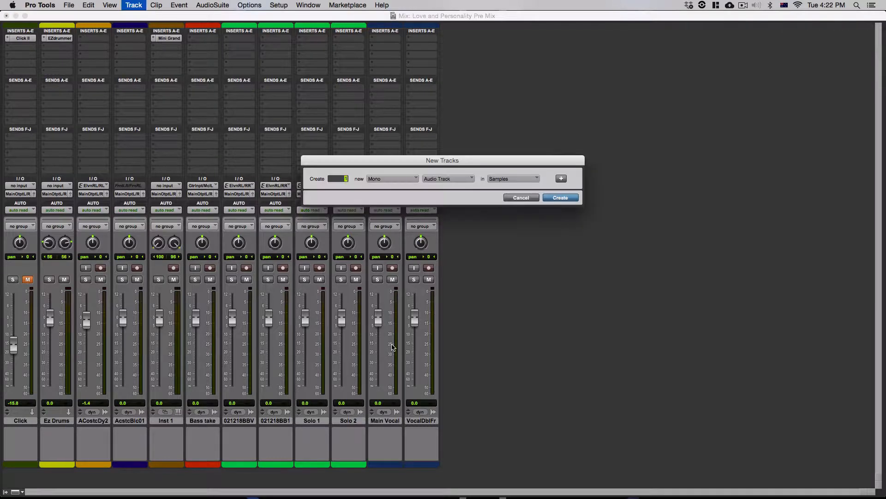
click(399, 174)
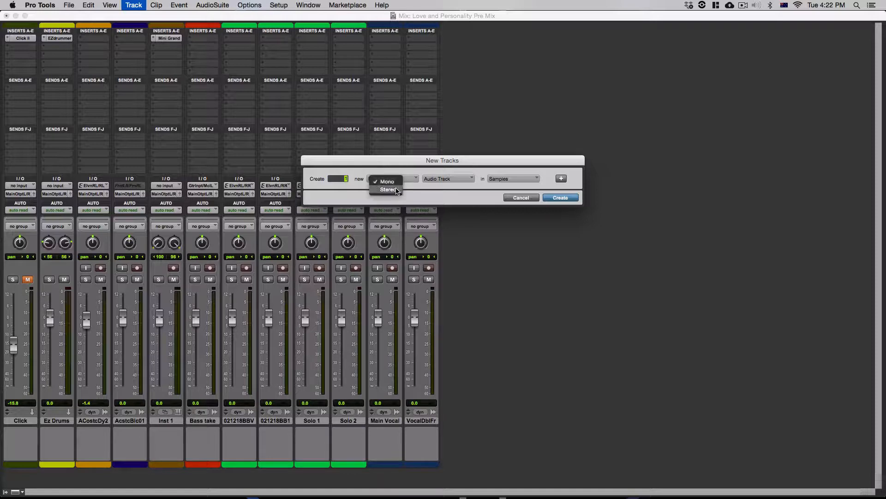
click(385, 188)
click(428, 178)
click(457, 197)
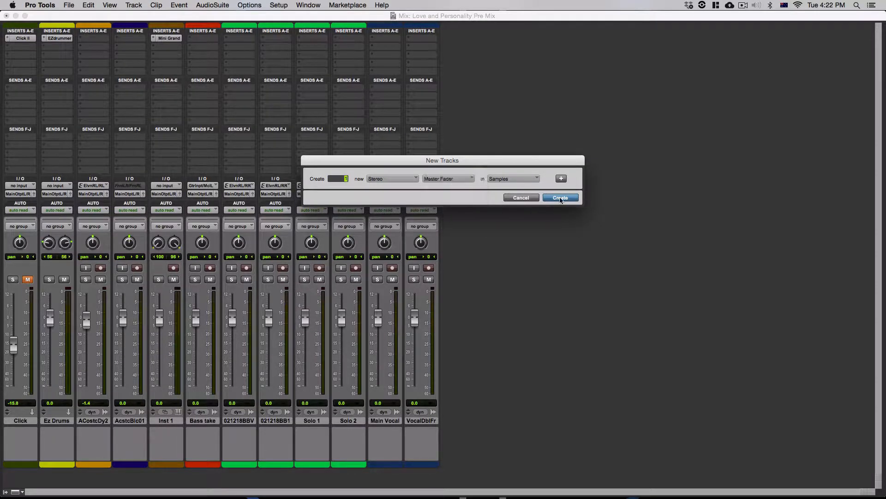
click(561, 198)
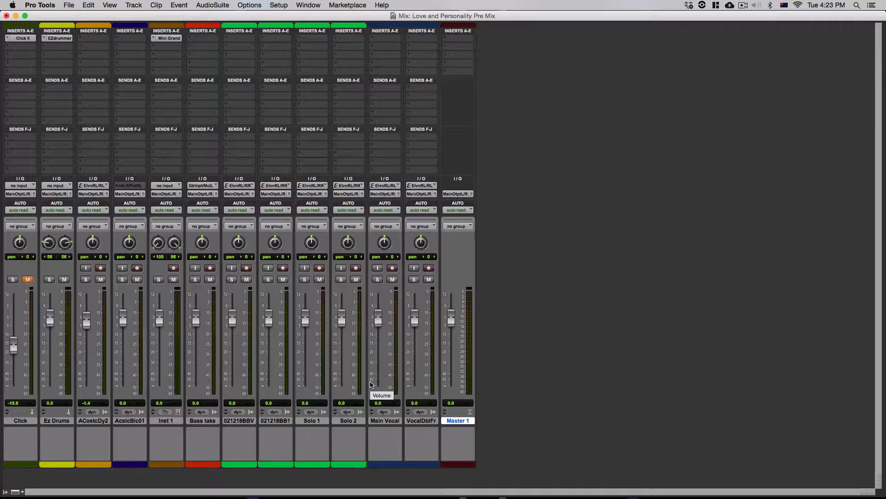
Play the song and lower the faders of all tracks from Ez Drums to VocalDblFr to about -6 dB
key(space)
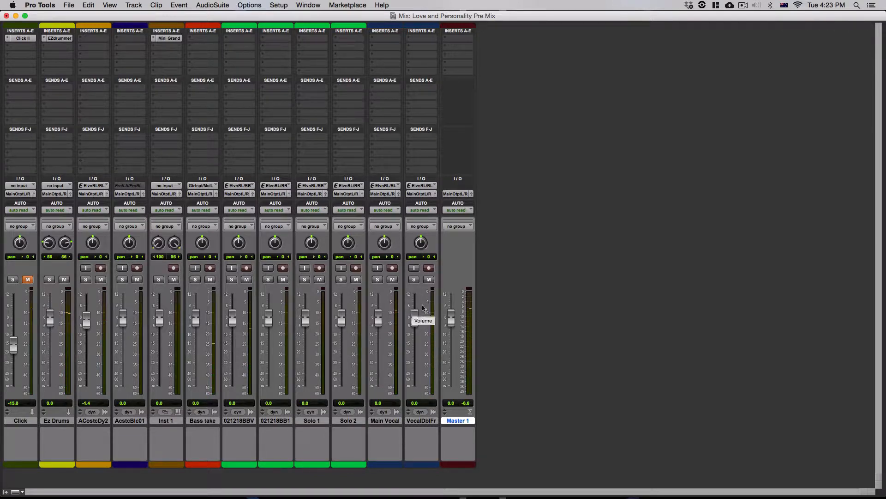
drag(49, 318, 341, 329)
drag(379, 318, 414, 333)
key(super+equal)
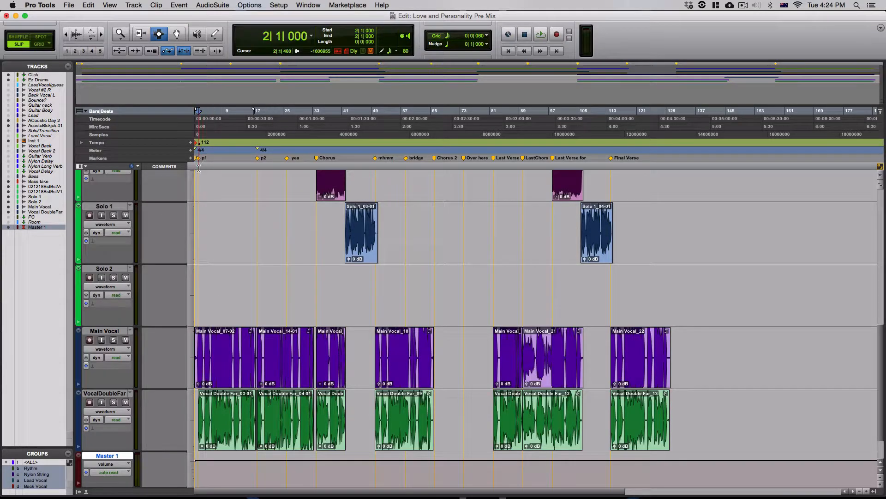
key(super+equal)
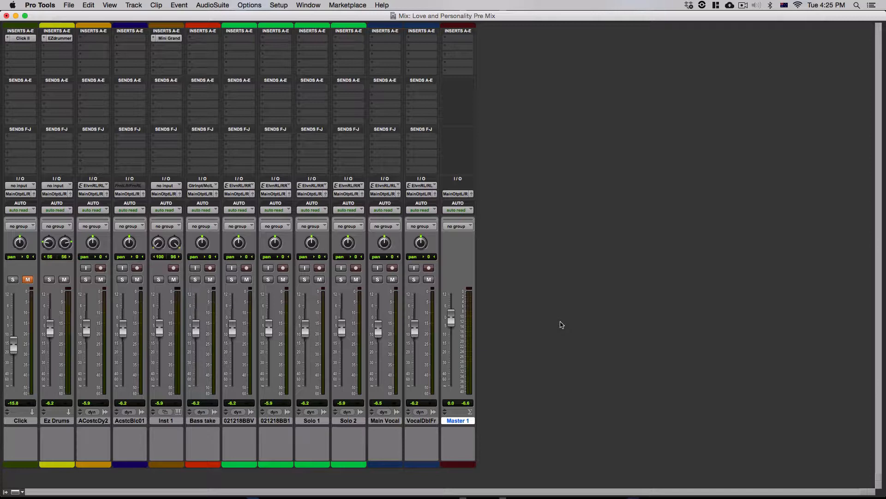
During playback, solo Ez Drums and Bass take and balance them at about -11.5 dB and -0.4 dB, with 021218BBV at about -8.1 dB
key(space)
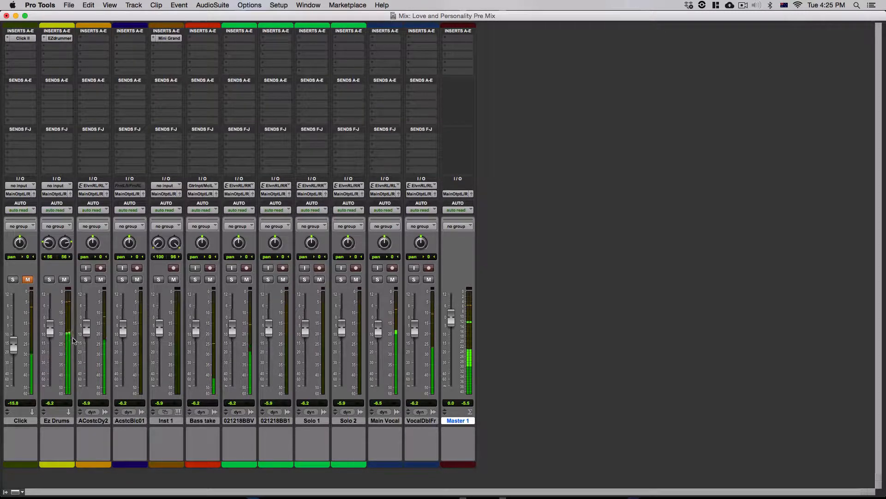
click(49, 279)
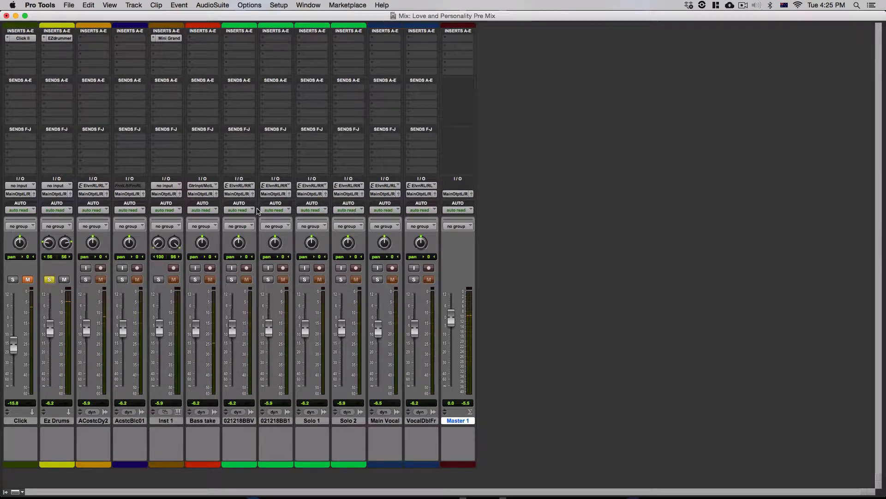
click(196, 281)
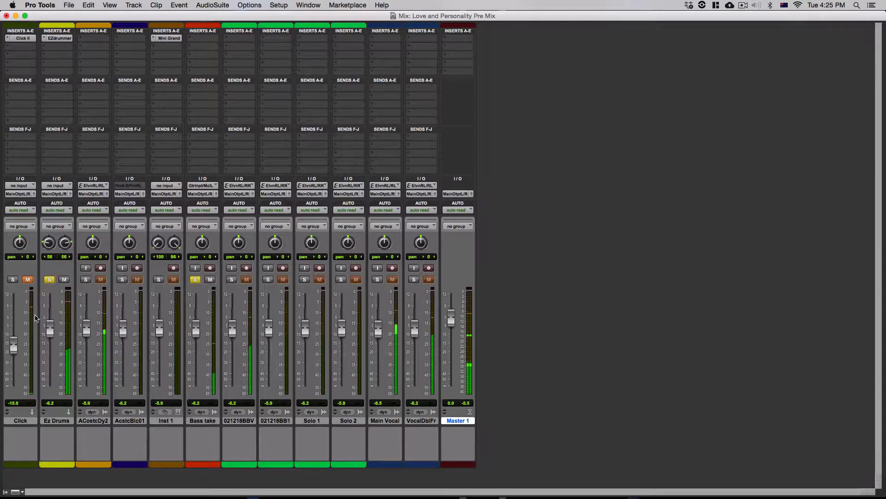
drag(50, 334, 51, 340)
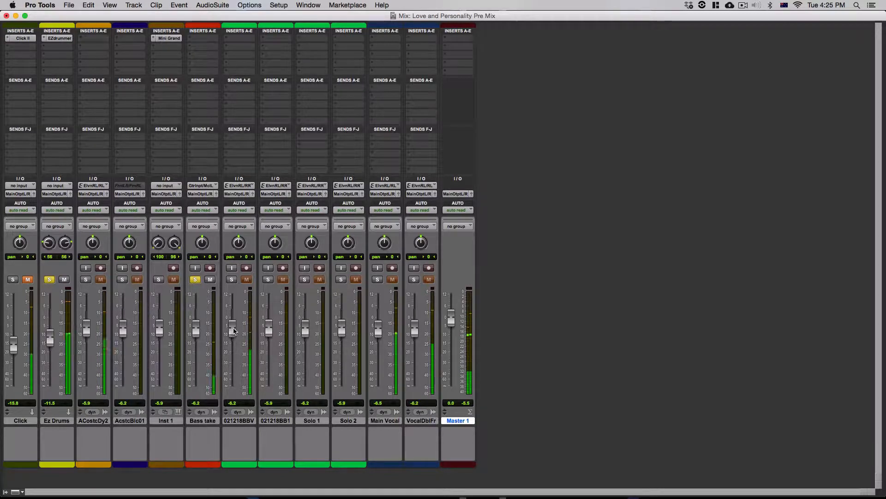
drag(232, 330, 198, 320)
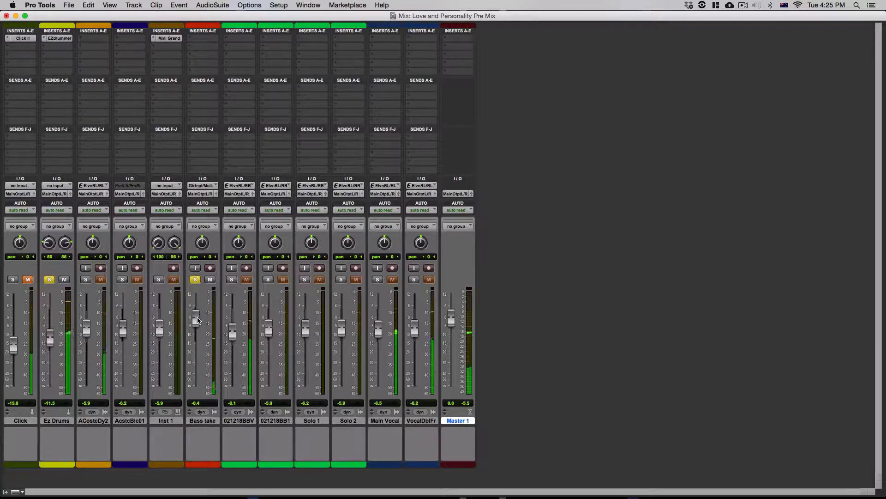
Solo ACostcDy2 and rebalance it at about -6.5 dB against Ez Drums at -14.0 dB and Bass take at -3.0 dB
click(86, 279)
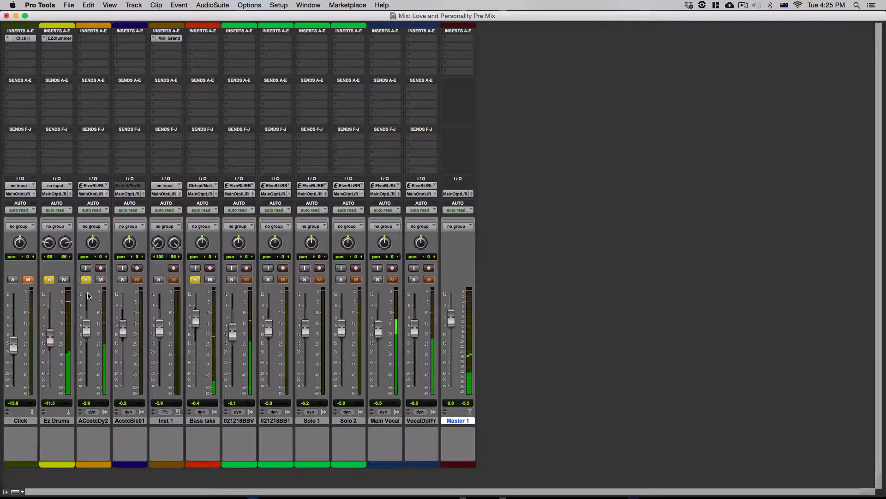
drag(87, 323, 54, 346)
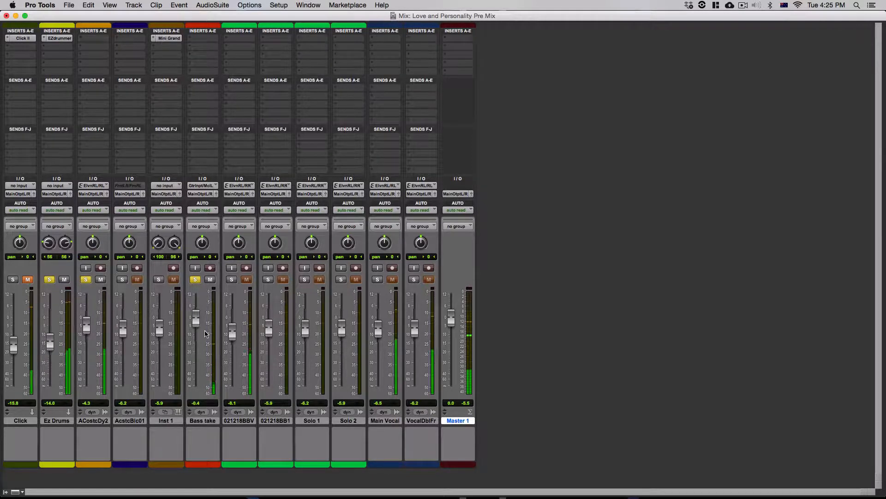
drag(198, 322, 198, 329)
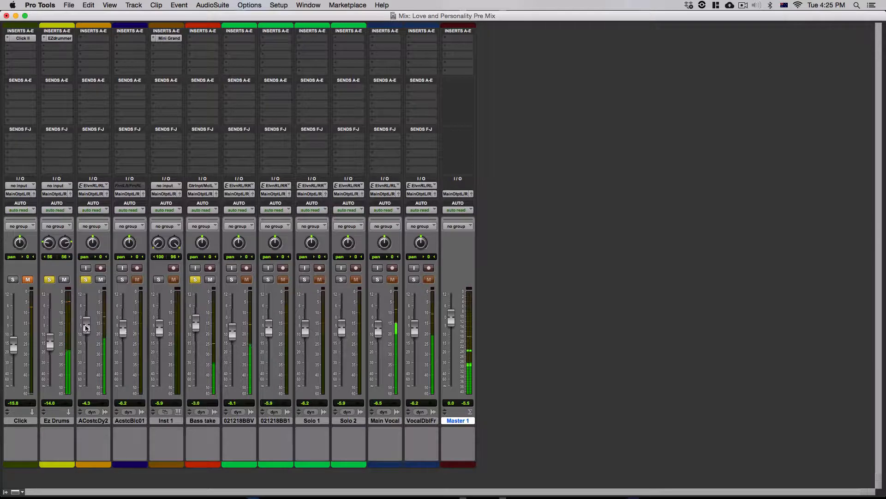
drag(86, 327, 86, 332)
Solo the 021218BBV, Main Vocal and VocalDblFr tracks and lower them to about -11.5 dB, -9.7 dB and -8.1 dB
click(232, 279)
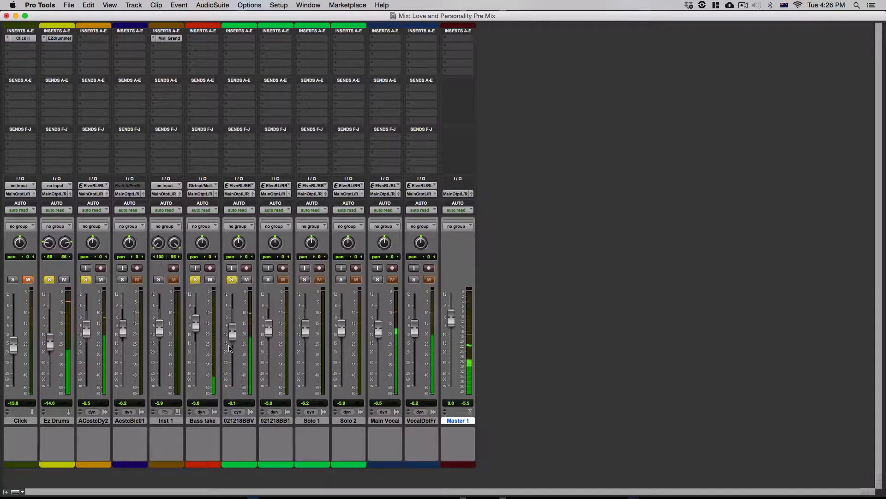
drag(232, 336, 233, 341)
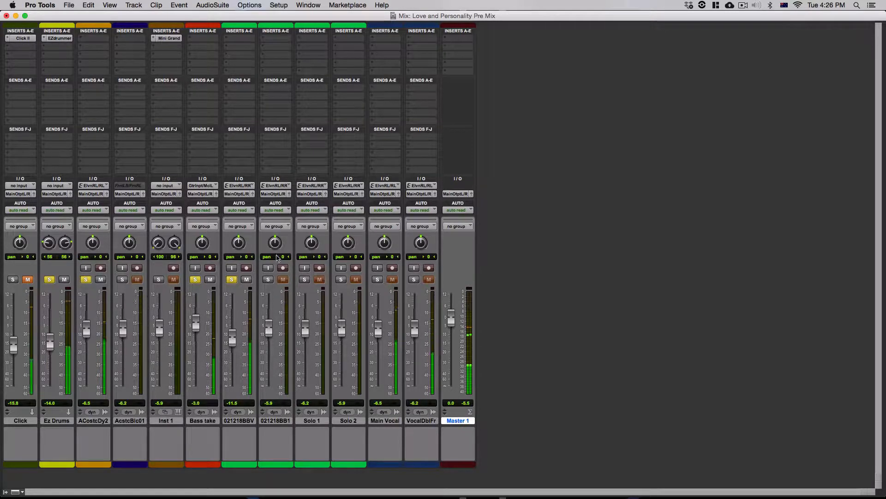
click(377, 279)
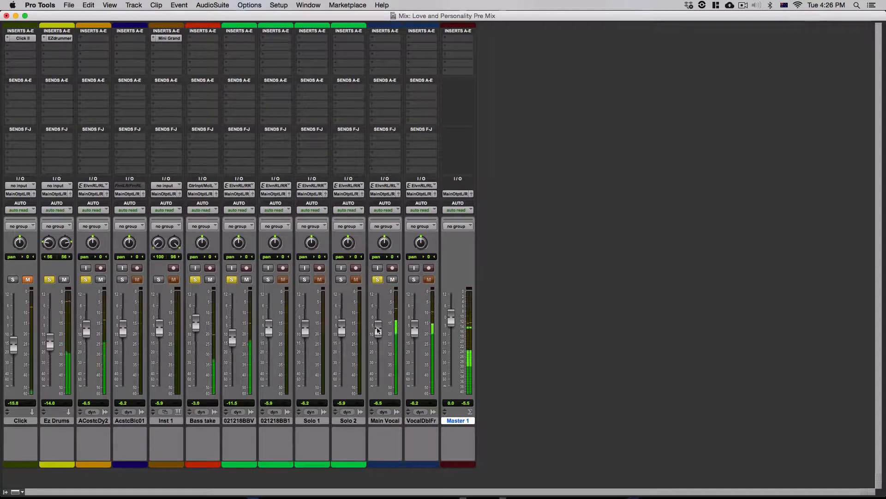
drag(377, 328, 378, 339)
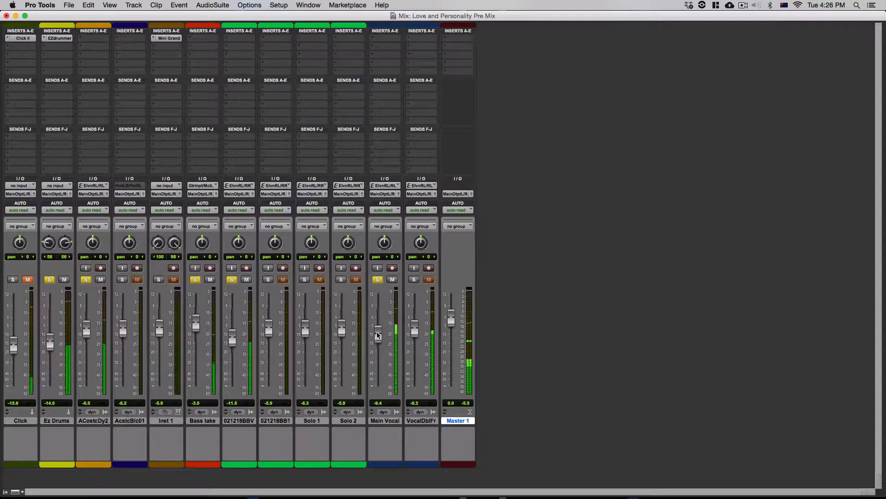
click(414, 279)
drag(415, 331, 415, 338)
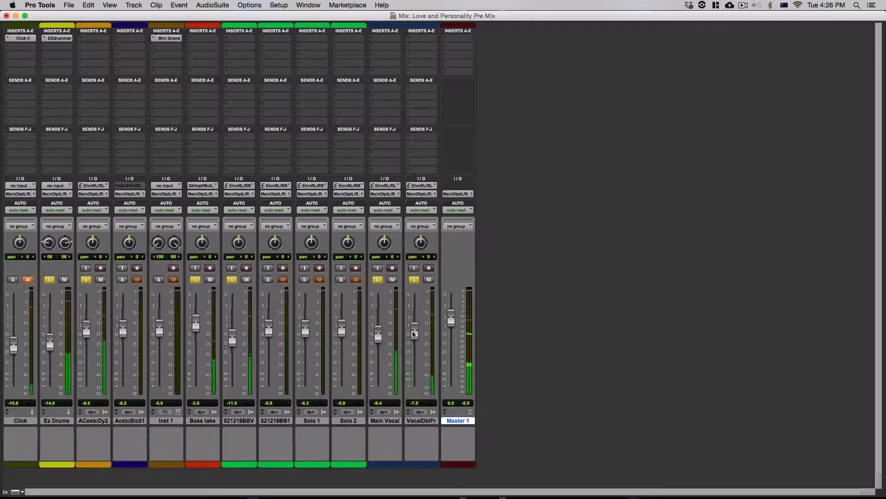
drag(378, 334, 378, 338)
Play the song from the Chorus marker and add Inst 1 to the soloed tracks in the mixer
key(super+equal)
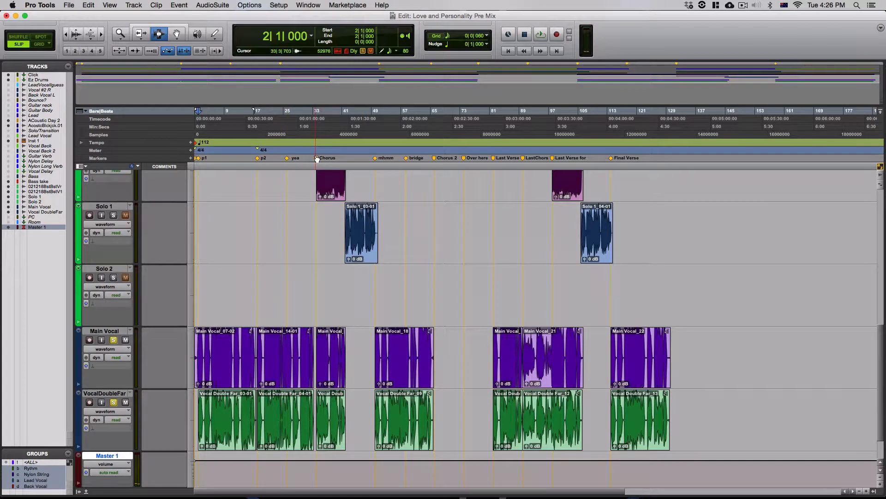
click(317, 158)
key(space)
key(super+equal)
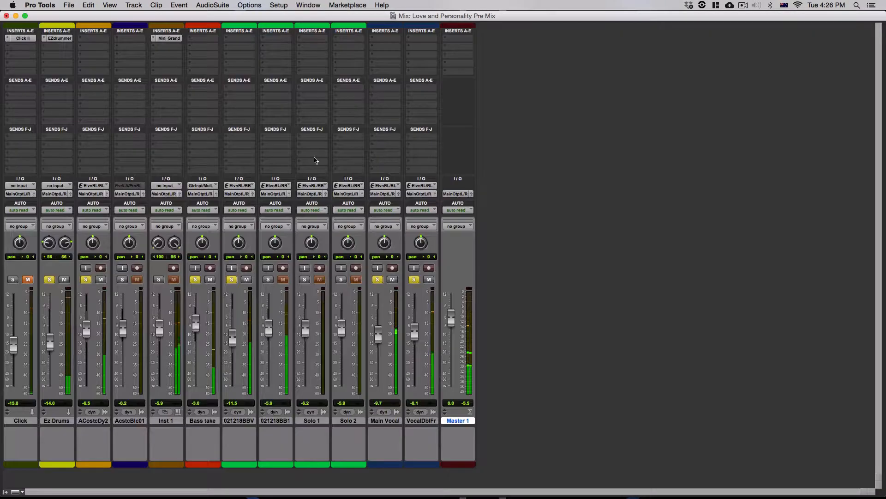
click(173, 280)
click(158, 279)
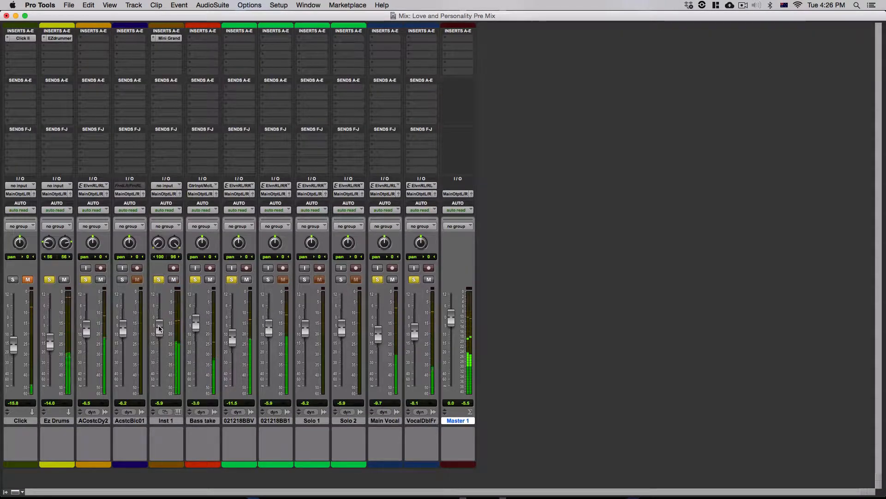
Lower Inst 1 to about -11.0 dB, and solo 021218BB1 and lower it to about -15.3 dB
drag(159, 328, 160, 337)
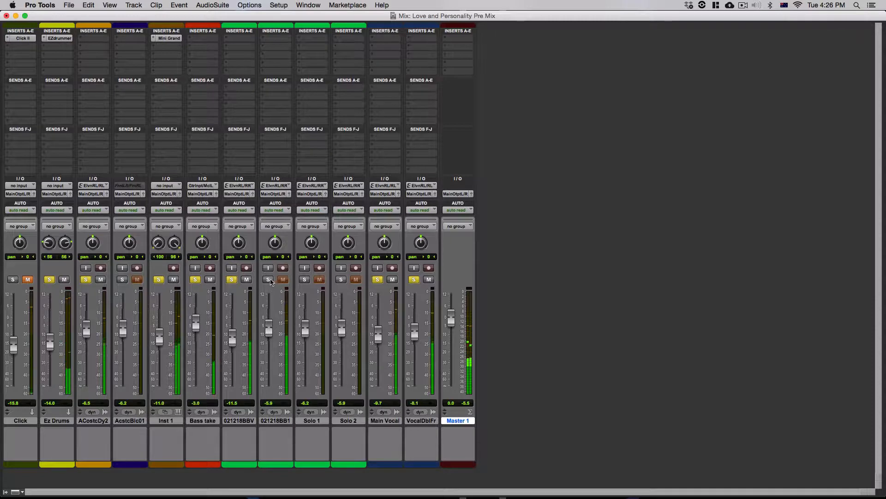
click(283, 280)
click(268, 280)
drag(266, 340, 270, 350)
Add Solo 1 to the soloed tracks and lower its fader to about -8.6 dB
click(319, 279)
click(305, 279)
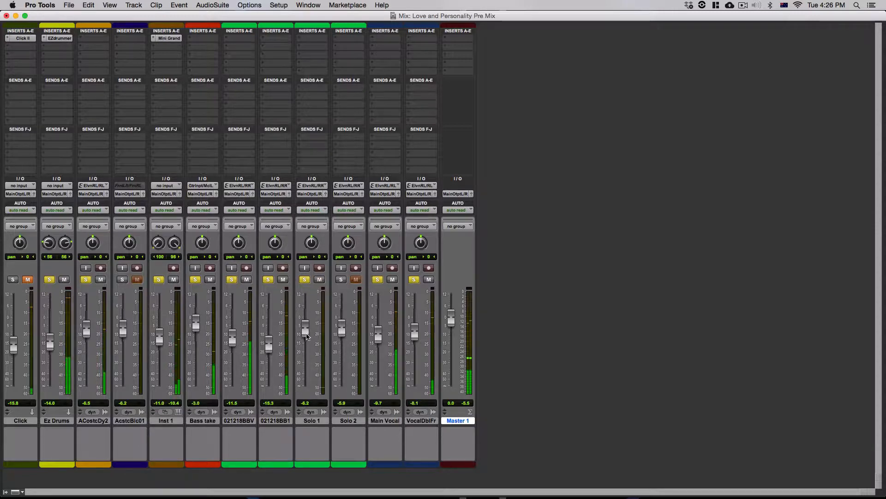
drag(308, 339, 307, 341)
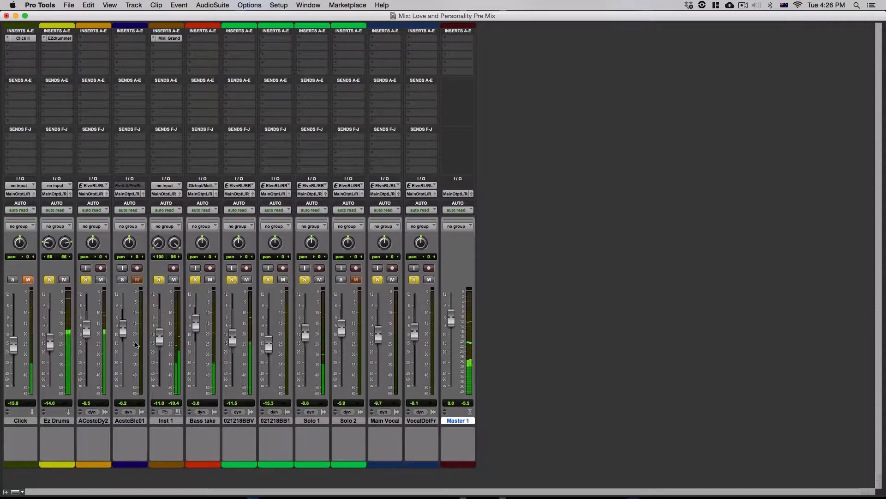
Check the track arrangement in the Edit window, return to the mixer and clear the solo on all tracks
key(super+equal)
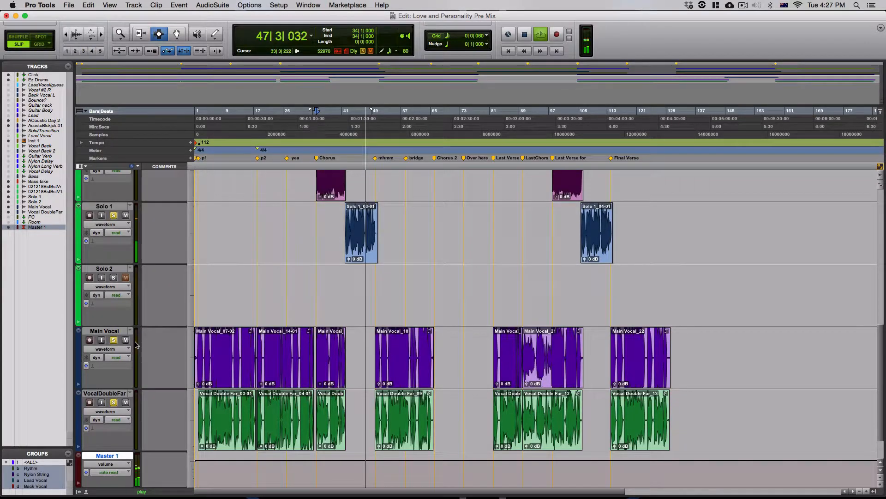
scroll(321, 257, up, 5)
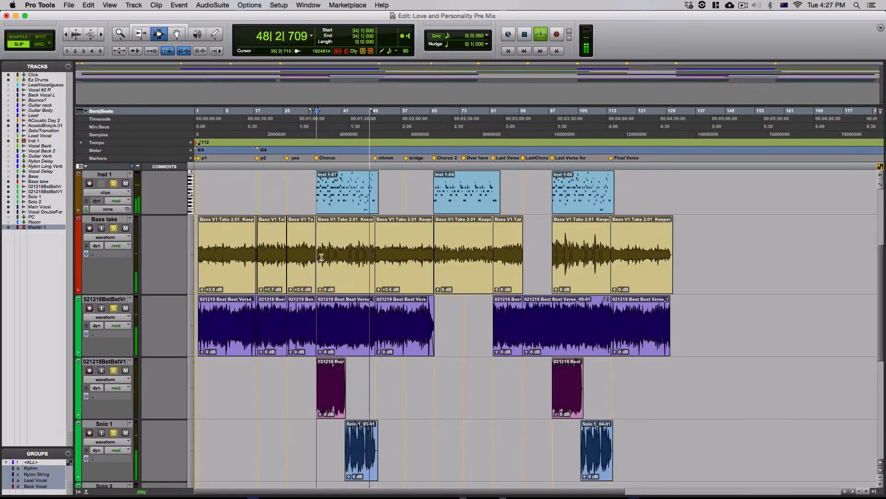
scroll(322, 257, up, 3)
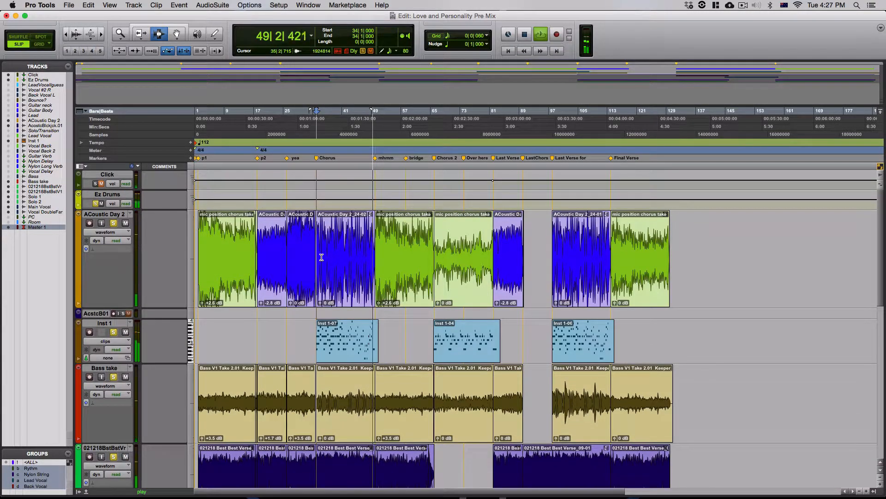
key(super+equal)
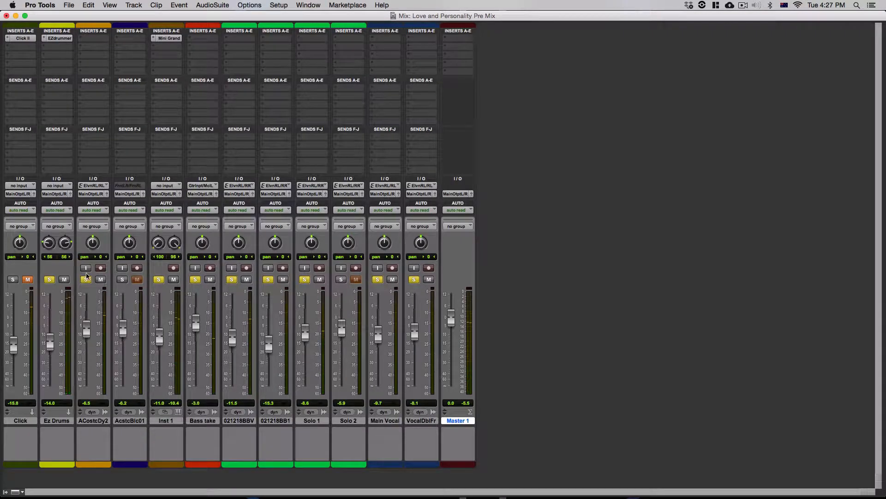
alt+click(50, 280)
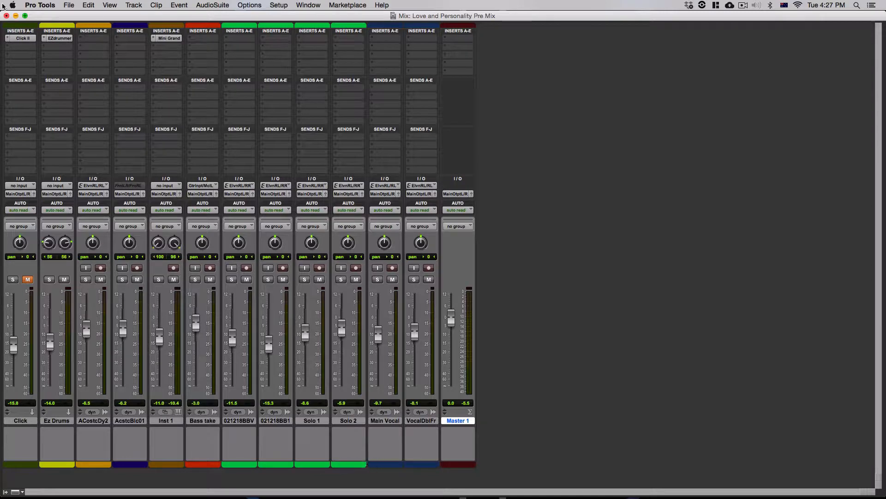
Open EZdrummer on the Ez Drums track, nudge the Snare fader in its mixer slightly and close the plug-in
click(66, 41)
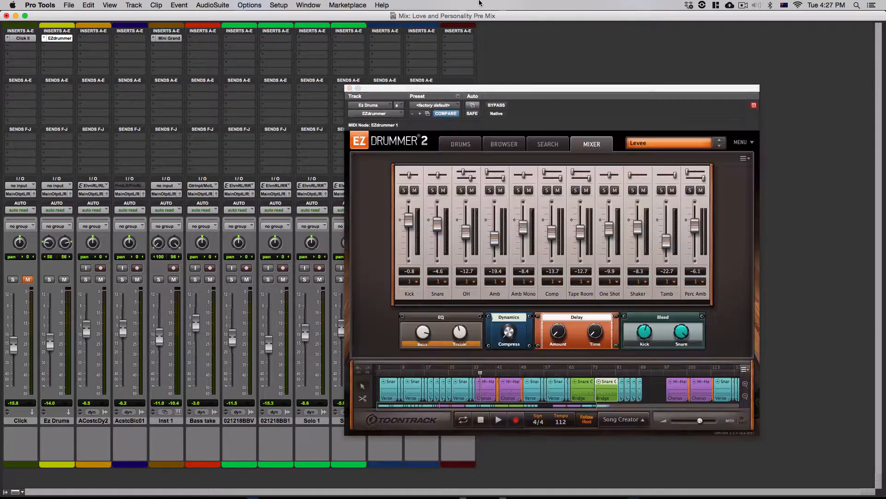
drag(471, 88, 440, 87)
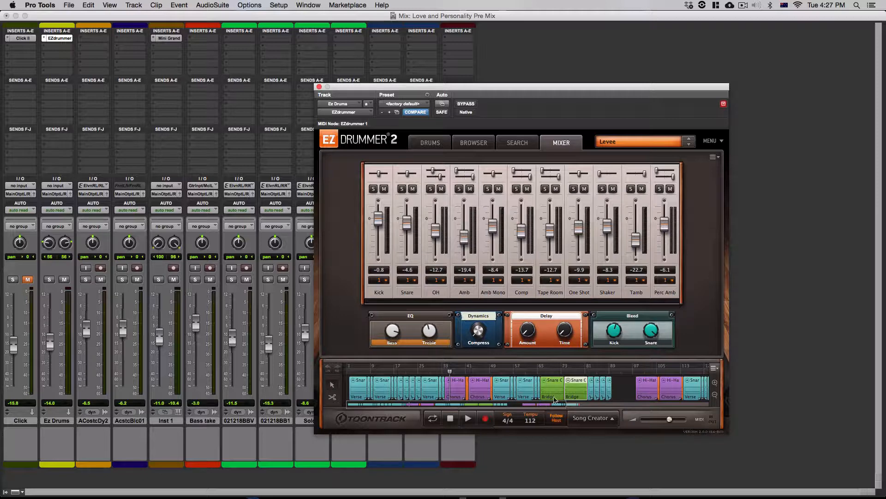
drag(566, 405, 542, 405)
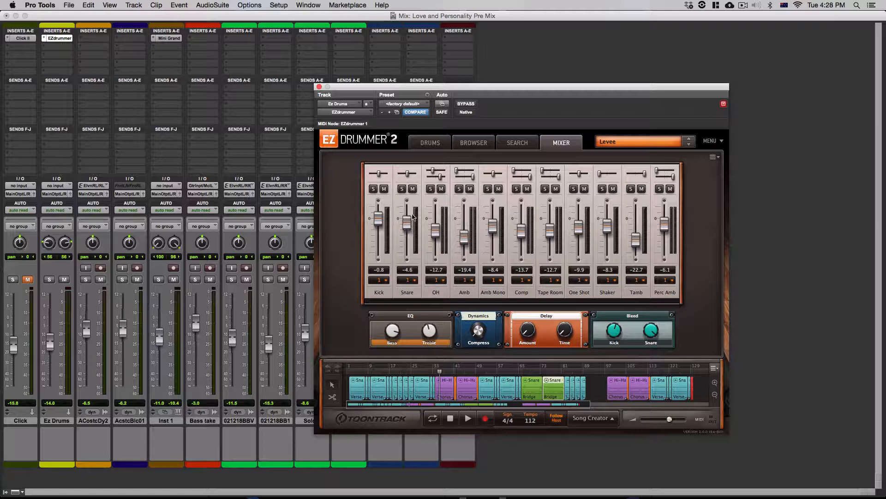
drag(407, 228, 409, 231)
click(319, 88)
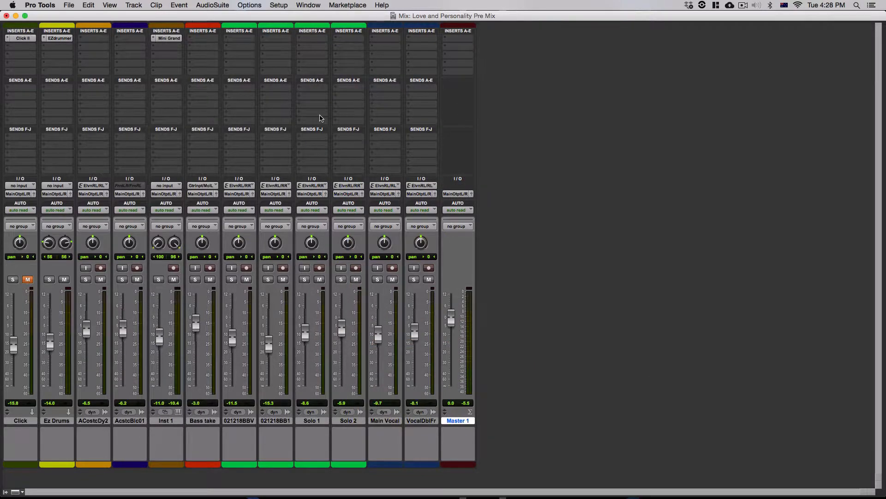
Insert an EQ3 7-Band (mono) on the Bass take track and place its window clear of the channel strips
click(203, 38)
mouse_move(219, 56)
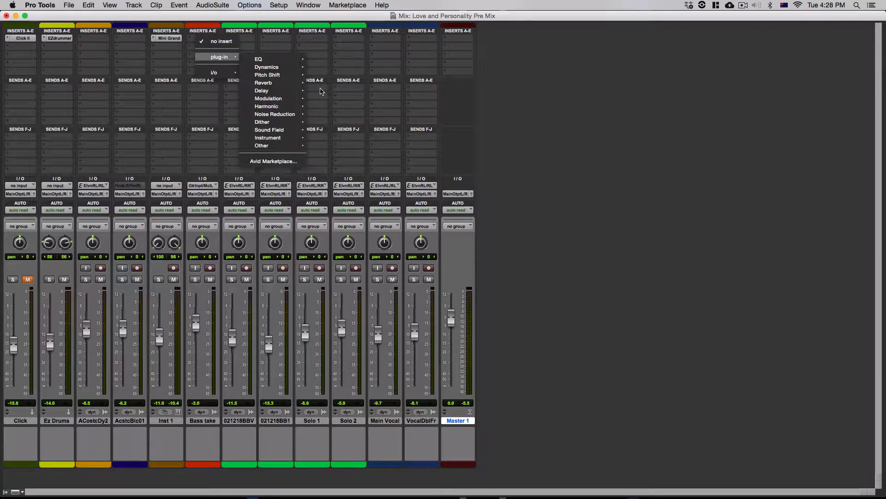
mouse_move(265, 59)
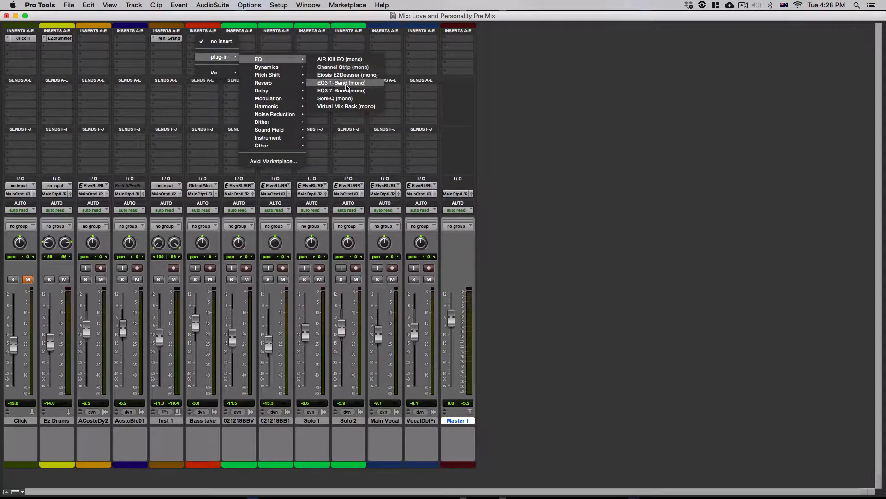
click(344, 91)
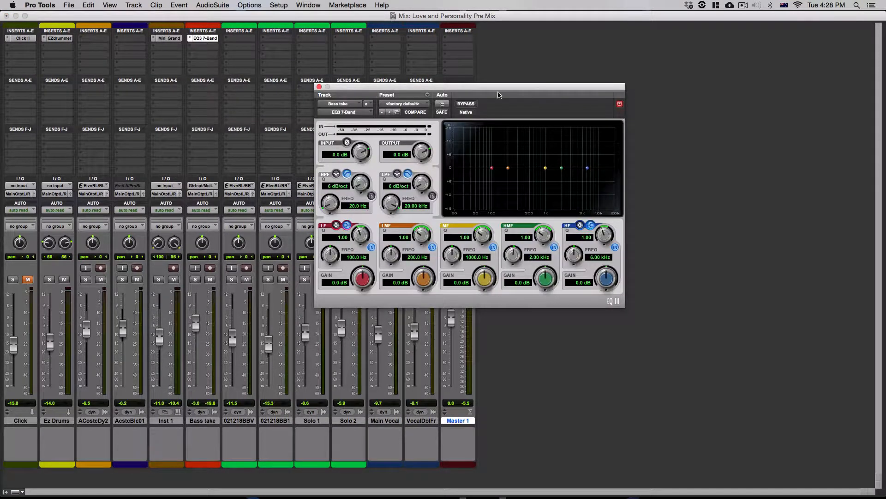
drag(511, 87, 735, 65)
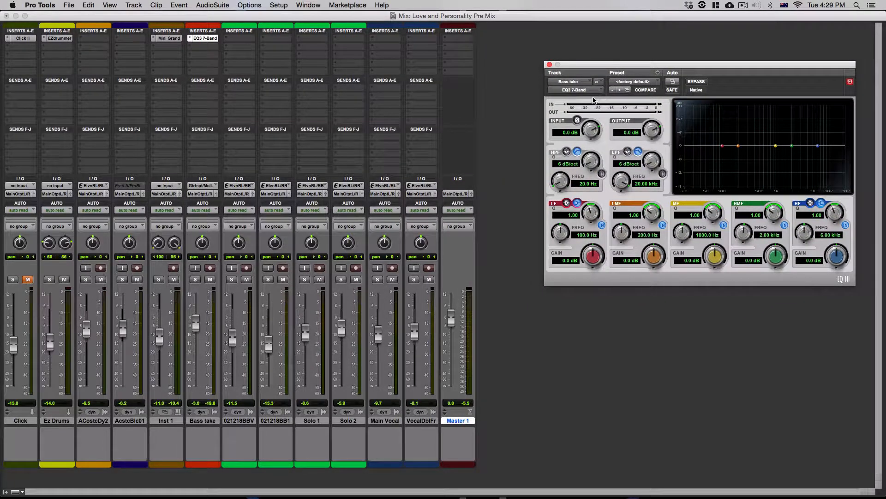
drag(608, 67, 575, 57)
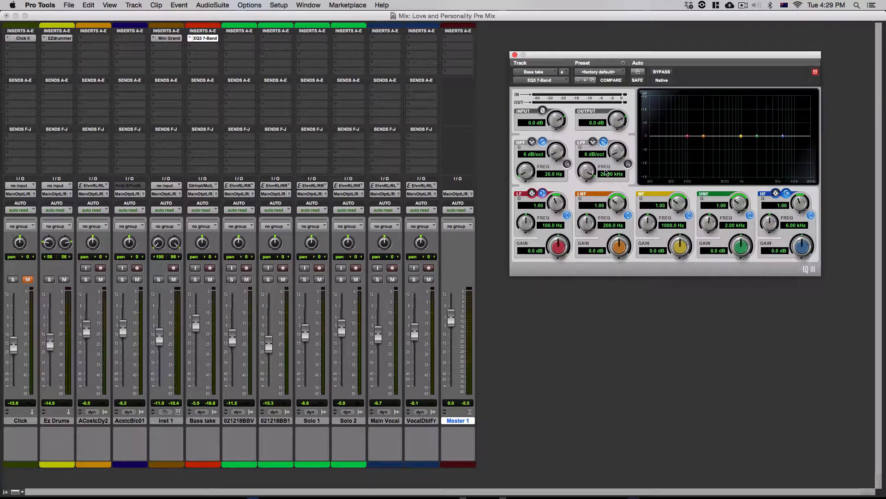
Enable the bass EQ's low-pass filter, solo Bass take with Ez Drums during playback, and lower the cutoff to about 9.28 kHz
click(628, 164)
click(194, 280)
click(49, 279)
key(space)
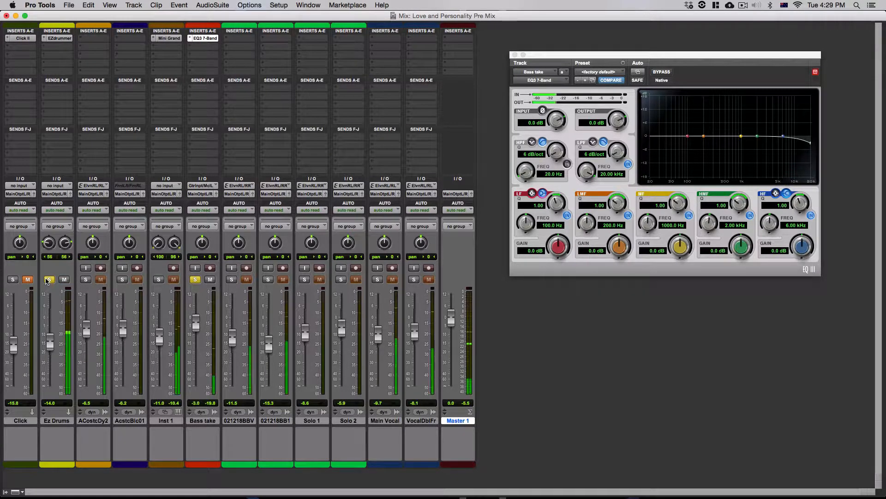
click(619, 154)
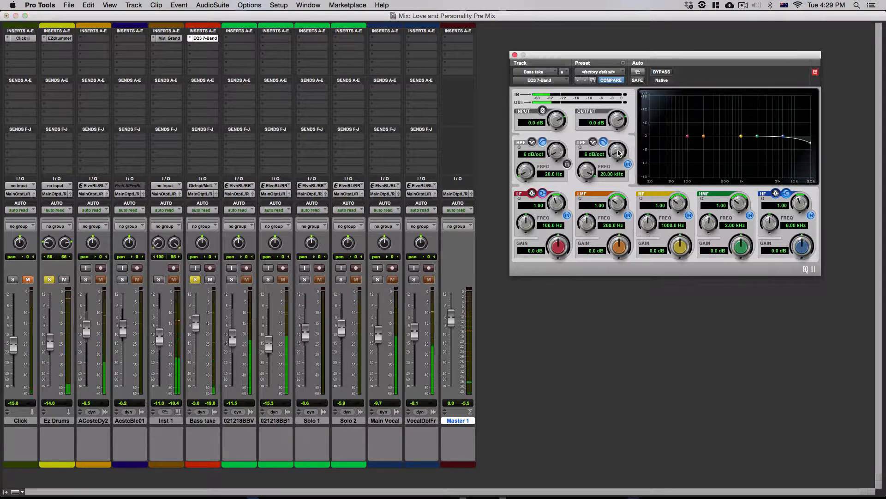
drag(585, 168, 586, 189)
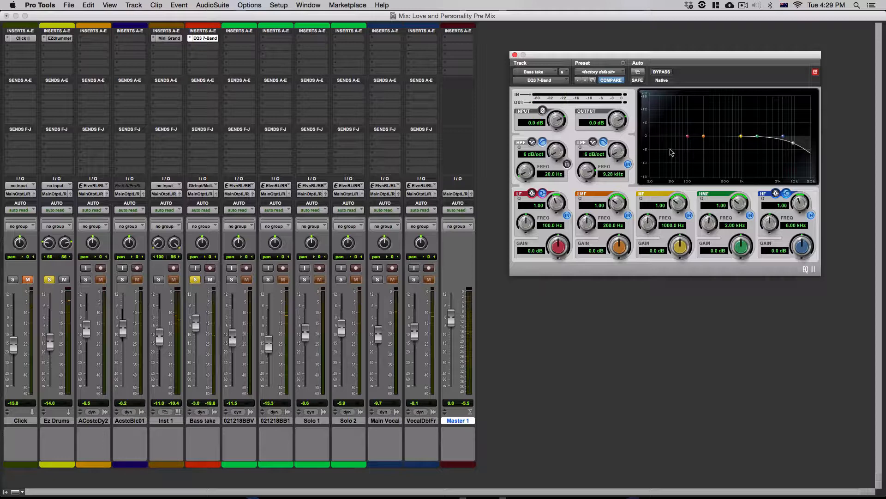
Try the bass low-pass filter at 24 dB/oct and about 4.65 kHz, and return its slope to 6 dB/oct
drag(617, 152, 646, 100)
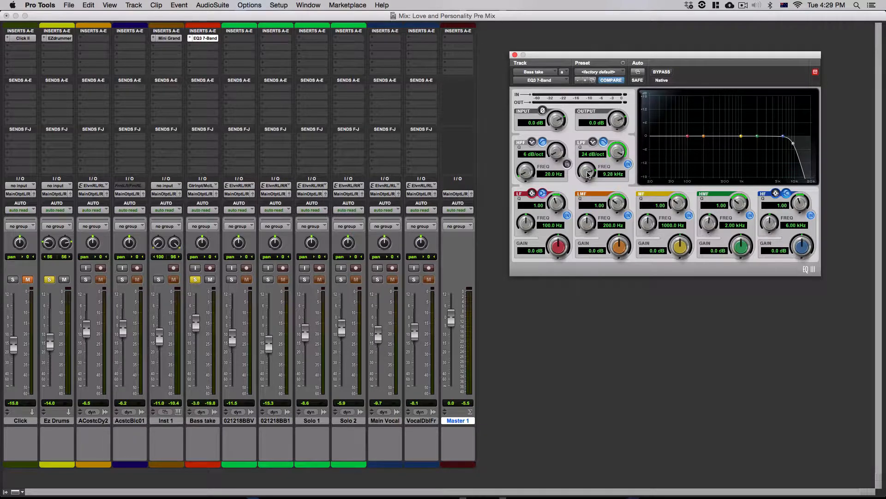
mouse_move(793, 143)
mouse_down()
mouse_move(778, 156)
mouse_move(778, 145)
mouse_up()
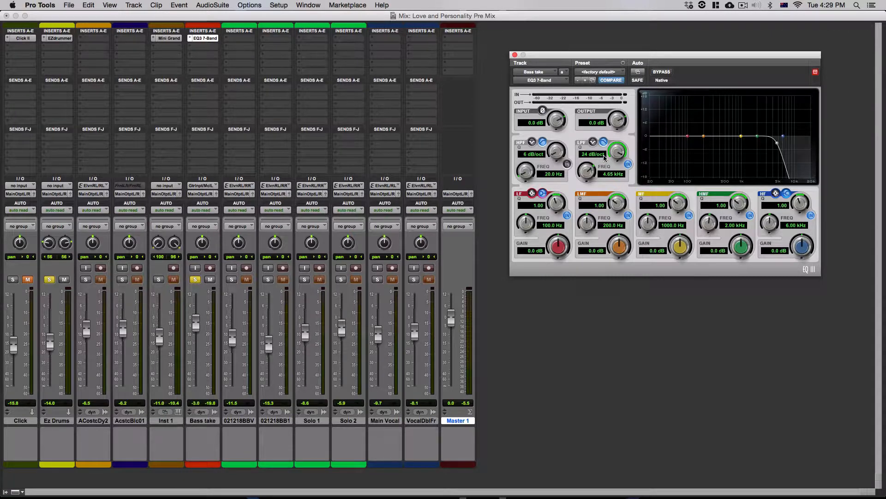
drag(626, 151, 593, 206)
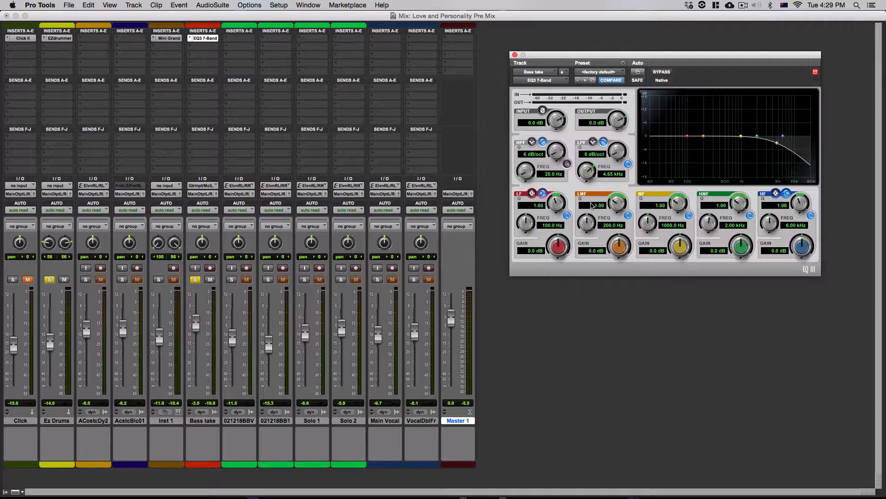
Adjust the bass EQ's low-pass cutoff to about 2.62 kHz
drag(586, 170, 582, 178)
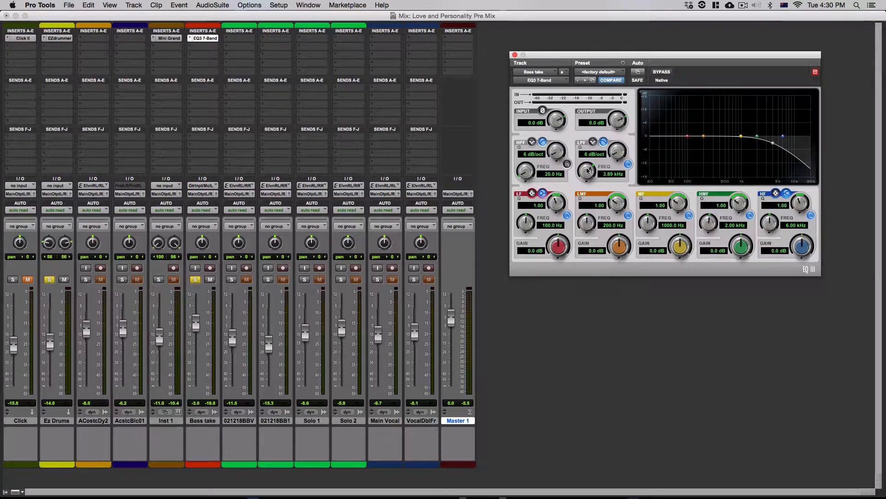
drag(587, 172, 584, 179)
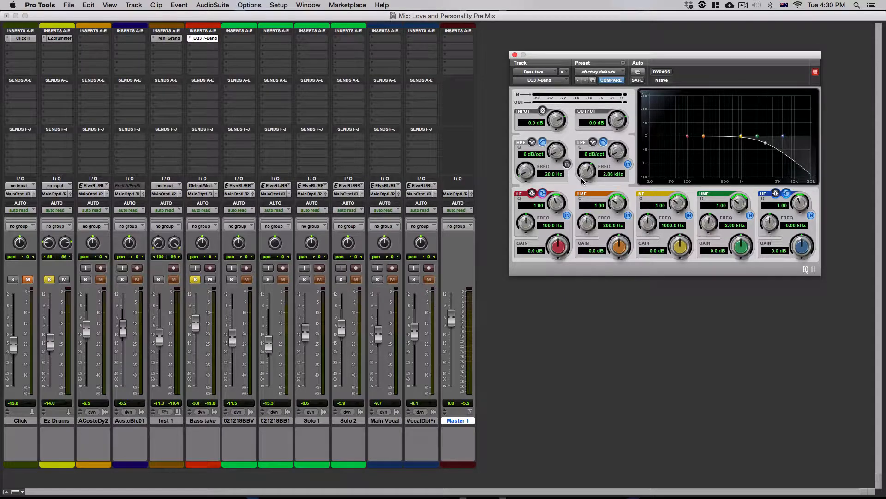
mouse_move(583, 182)
mouse_down()
mouse_move(561, 211)
mouse_move(578, 201)
mouse_move(585, 172)
mouse_up()
Set the bass EQ's LMF band to Q 10 and 18 dB gain, and sweep its frequency to about 252.6 Hz
drag(616, 211, 621, 126)
drag(619, 246, 599, 203)
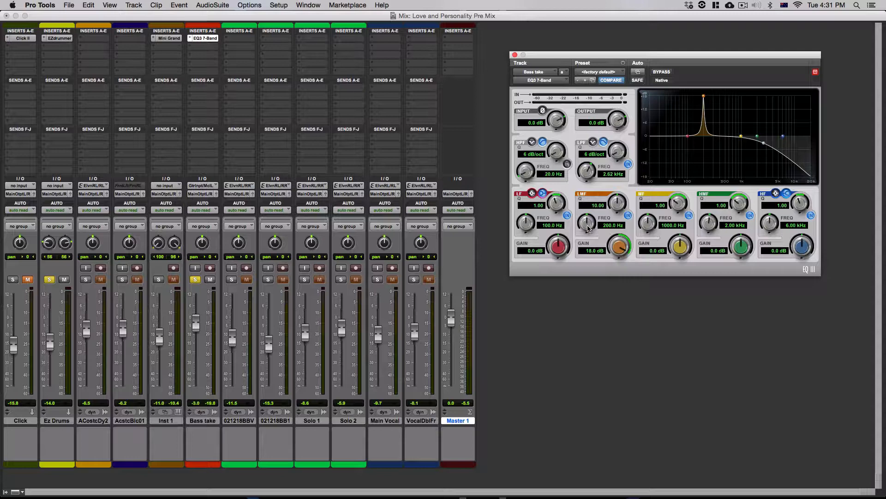
drag(587, 229, 588, 230)
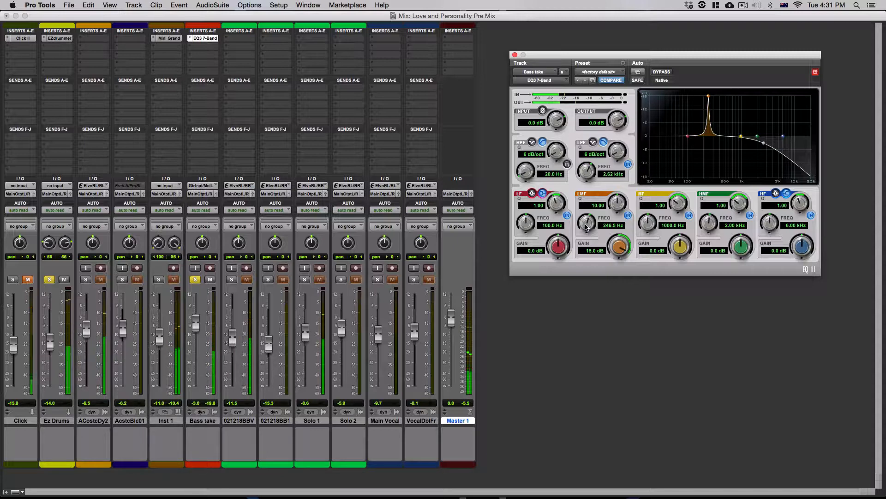
drag(585, 224, 585, 222)
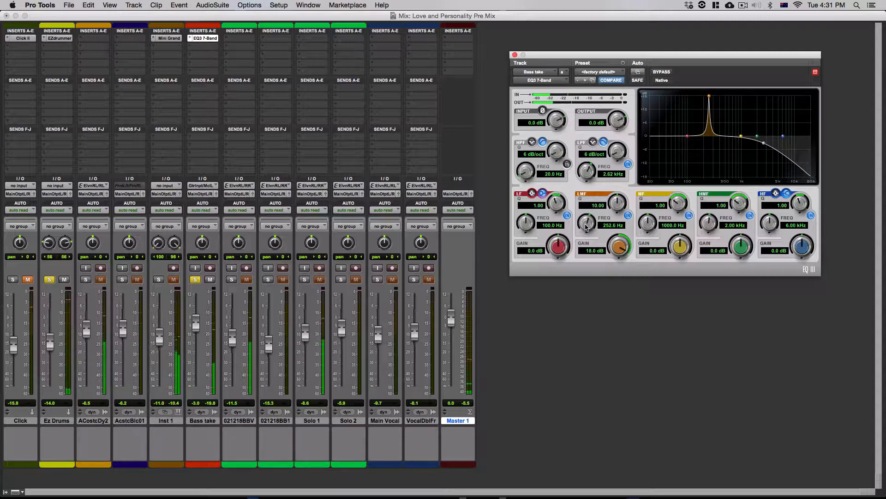
Play from the p1 marker in the Edit window, fine-tune the LMF band to 254.6 Hz and cut it to about -3.7 dB
key(super+equal)
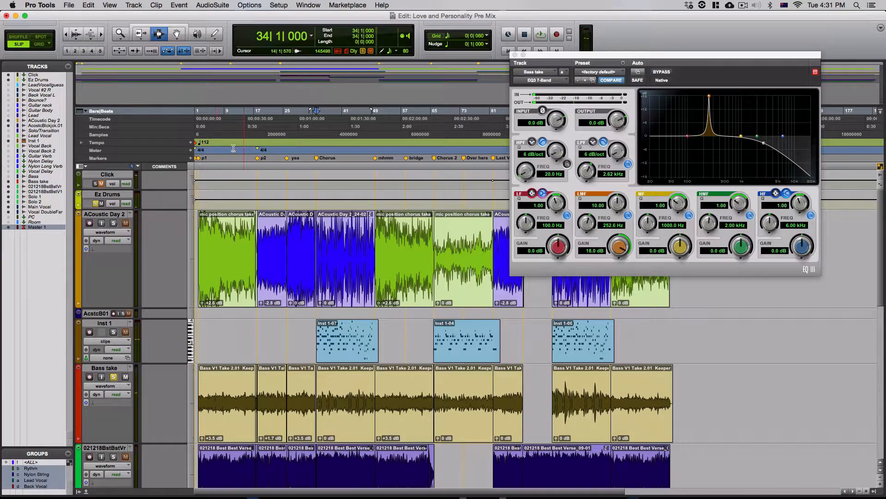
click(199, 159)
key(space)
drag(587, 225, 586, 226)
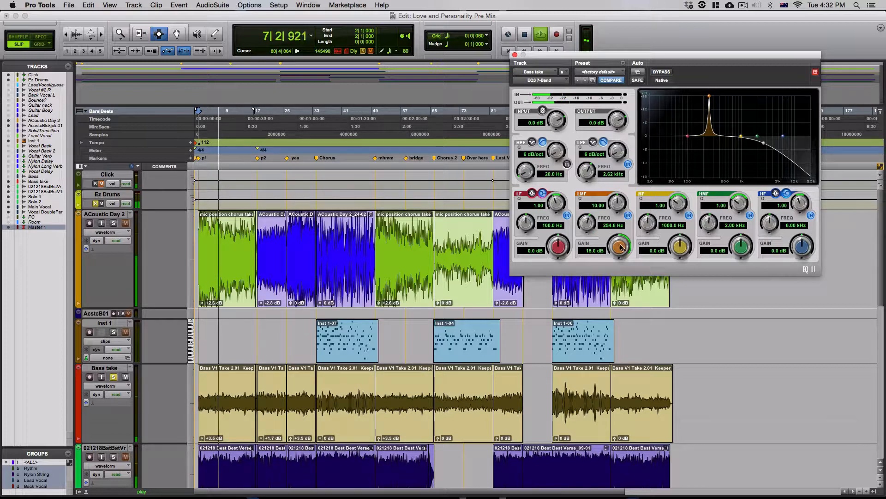
drag(621, 248, 605, 299)
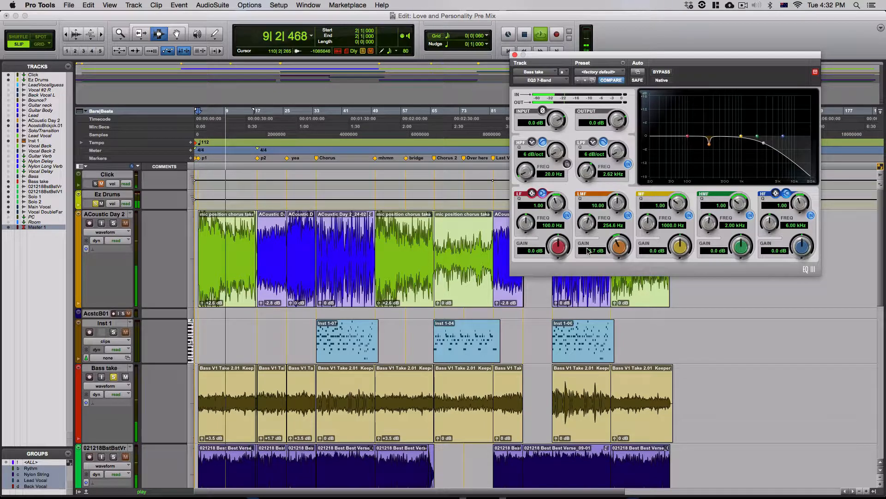
key(space)
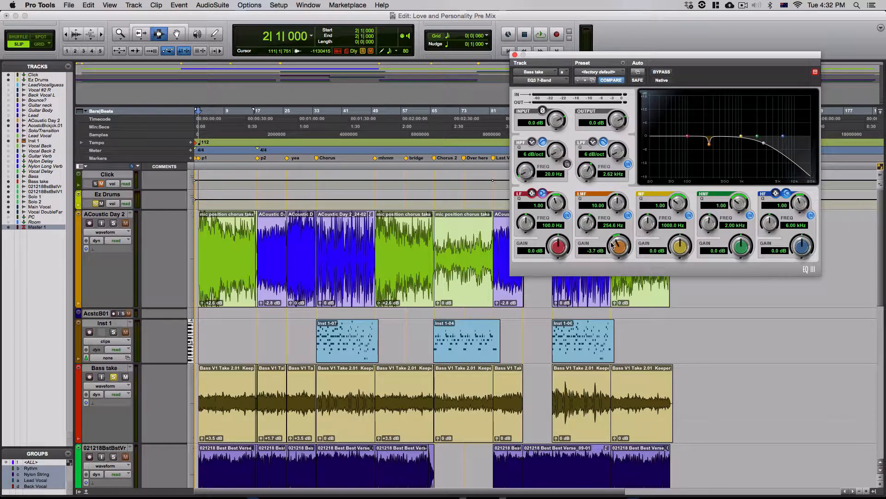
Set the bass EQ's MF band to Q 10, sweep an 18 dB boost to about 846.7 Hz, and cut it to about -2.6 dB
drag(677, 204, 662, 128)
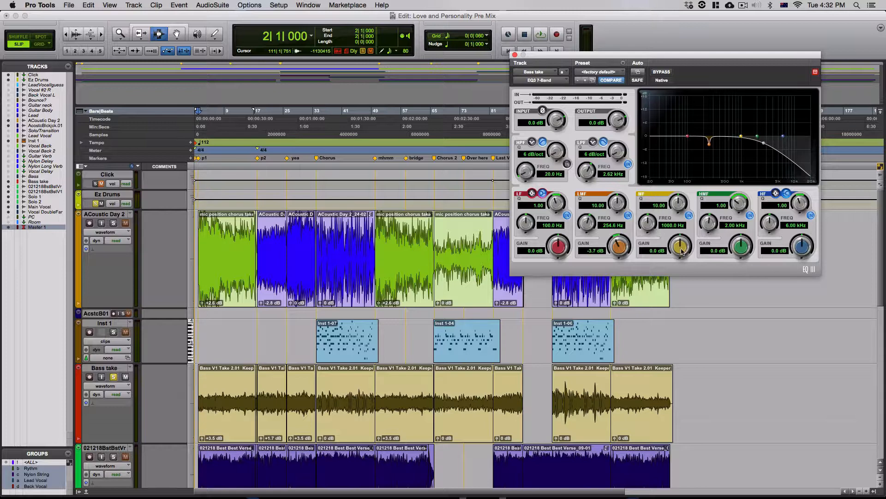
drag(682, 251, 643, 223)
key(space)
key(space)
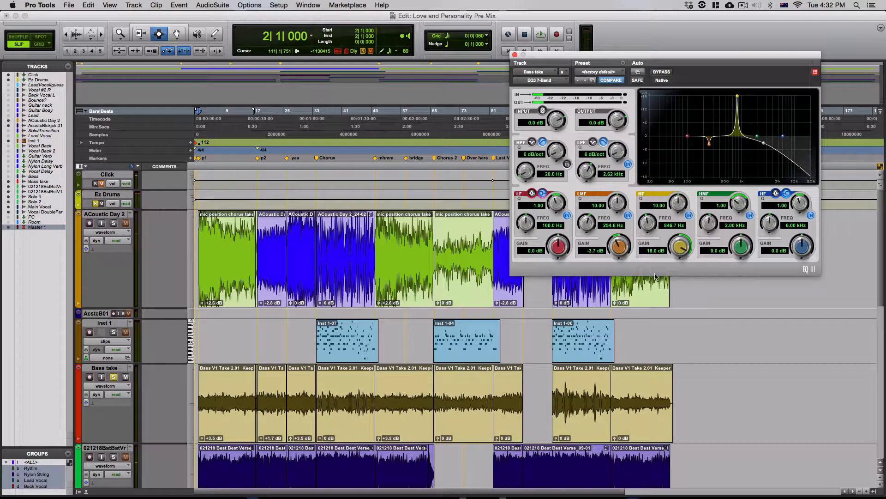
drag(678, 246, 666, 289)
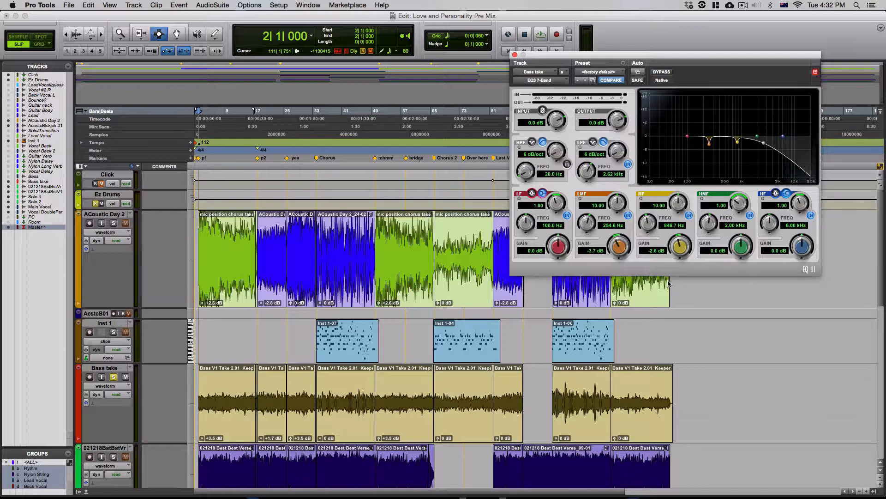
Play the song and compare the bass with its 7-band EQ bypassed and active
key(space)
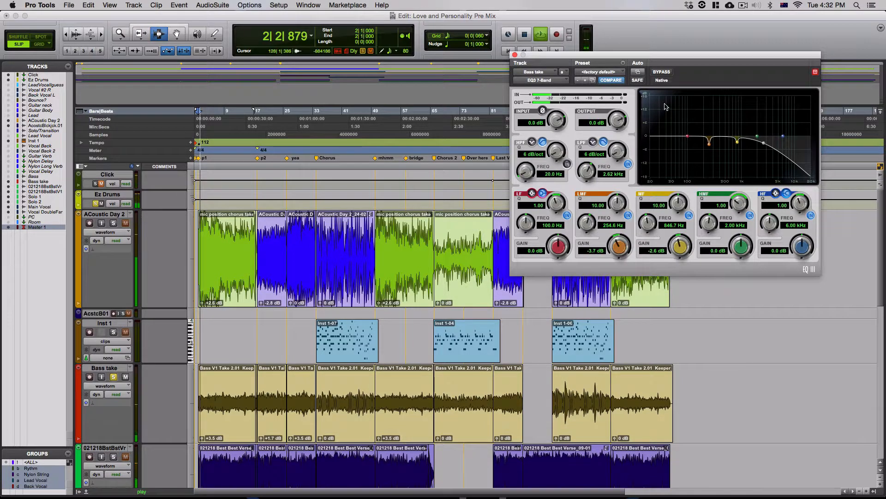
click(661, 72)
click(662, 72)
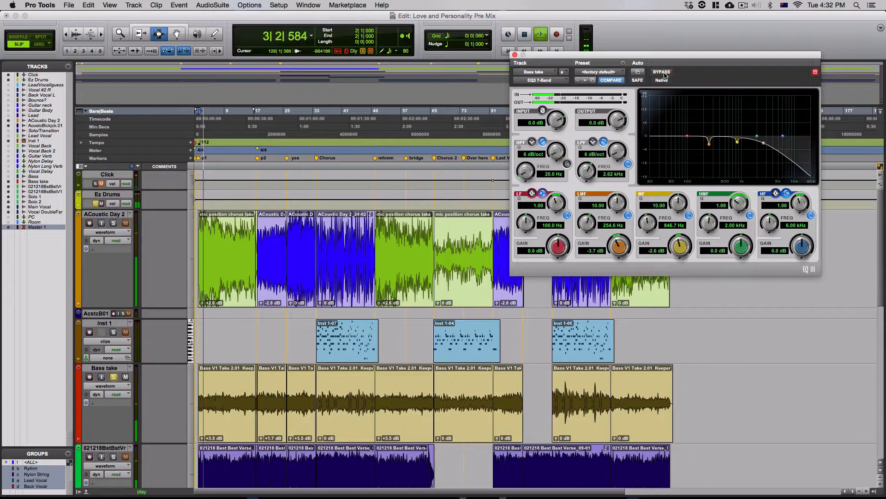
key(space)
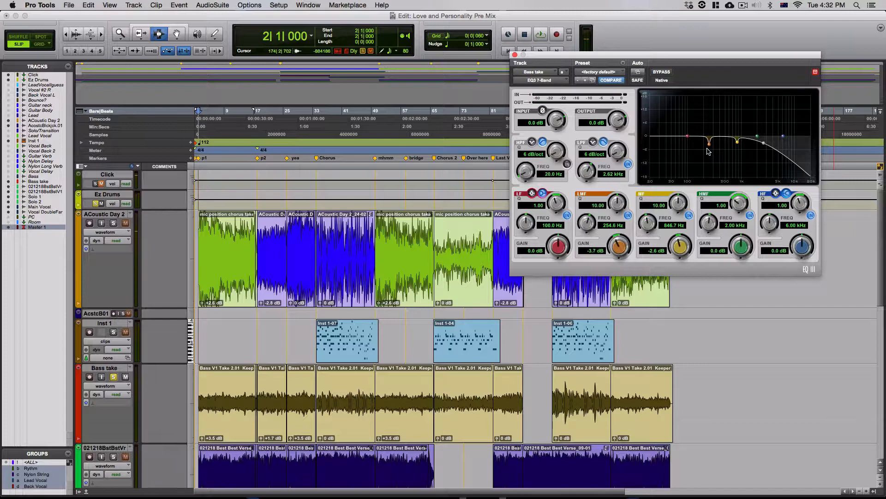
In the Mix window, close the bass EQ and insert Virtual Mix Rack (mono) in the Bass take track's second insert slot
key(super+equal)
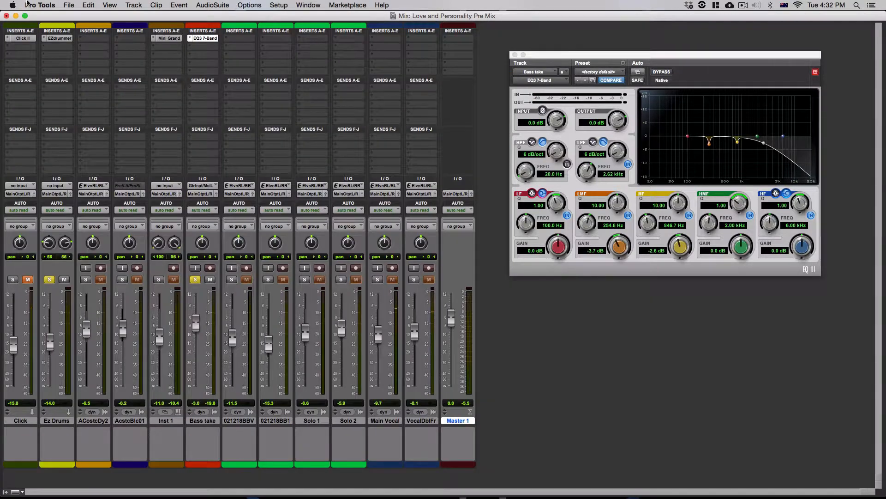
click(515, 54)
click(205, 50)
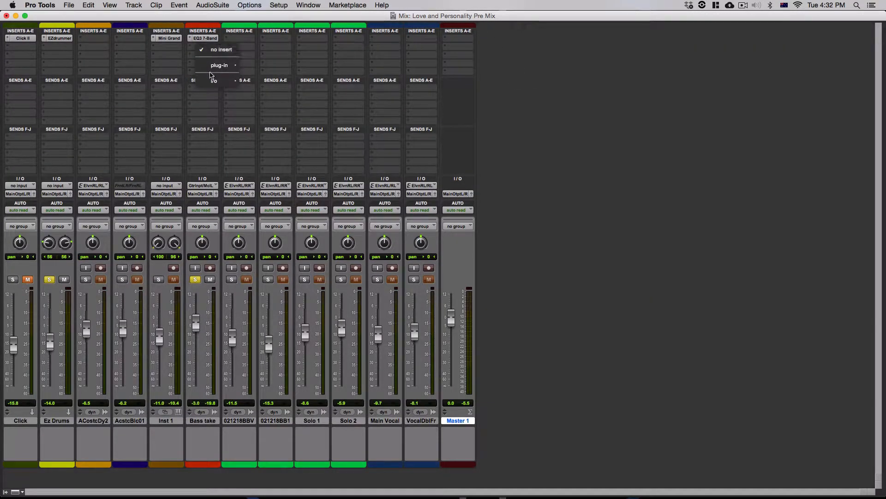
mouse_move(214, 70)
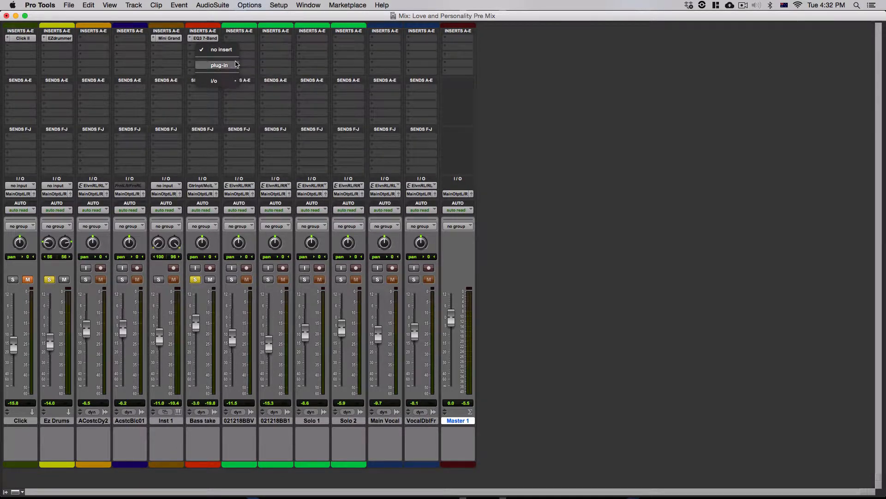
mouse_move(265, 67)
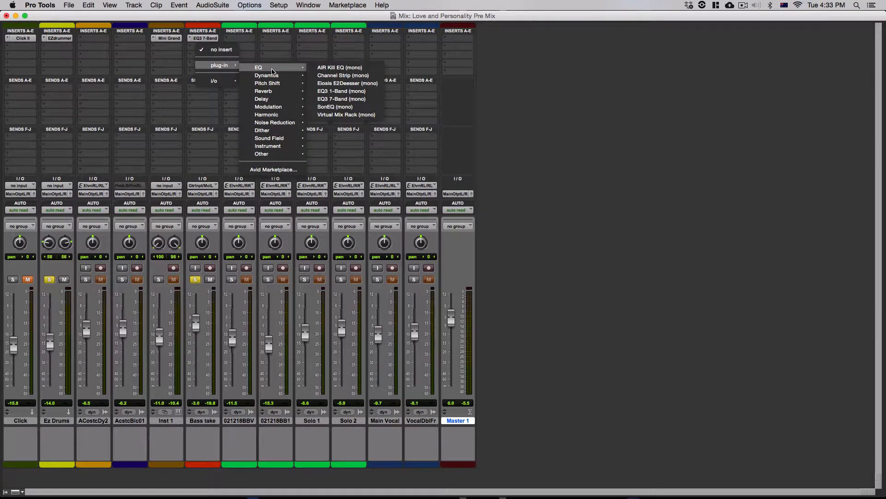
click(343, 114)
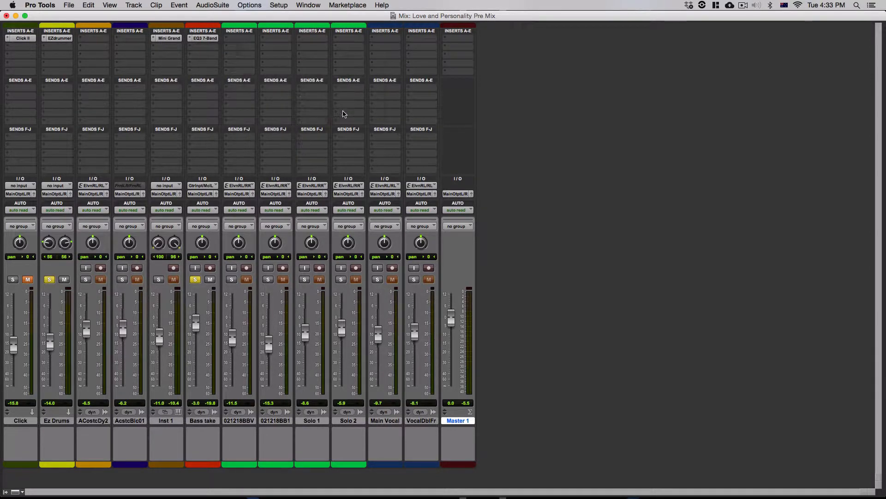
Load the FG-S EQ module into the first slot of the bass Virtual Mix Rack
scroll(546, 220, down, 10)
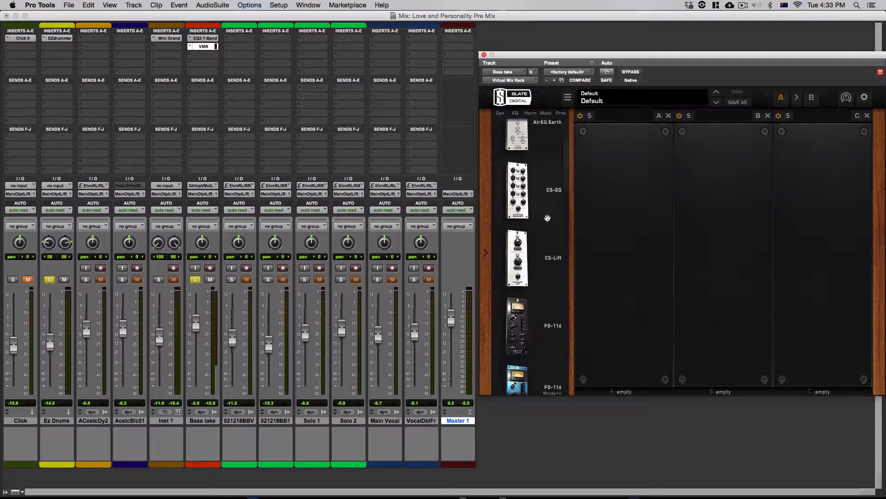
scroll(546, 221, down, 6)
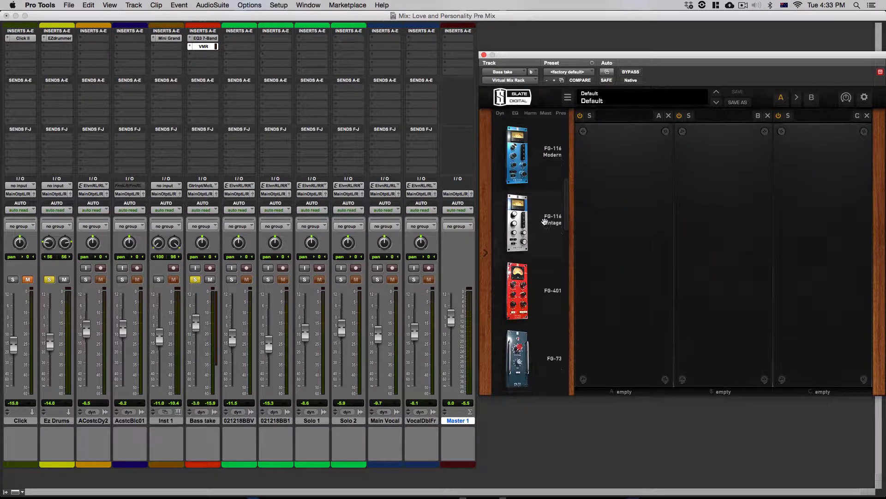
scroll(542, 227, down, 3)
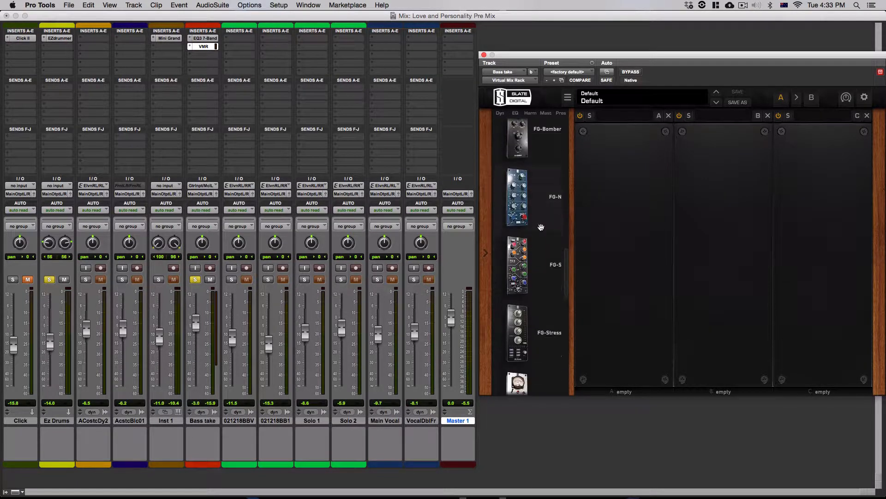
drag(519, 264, 614, 270)
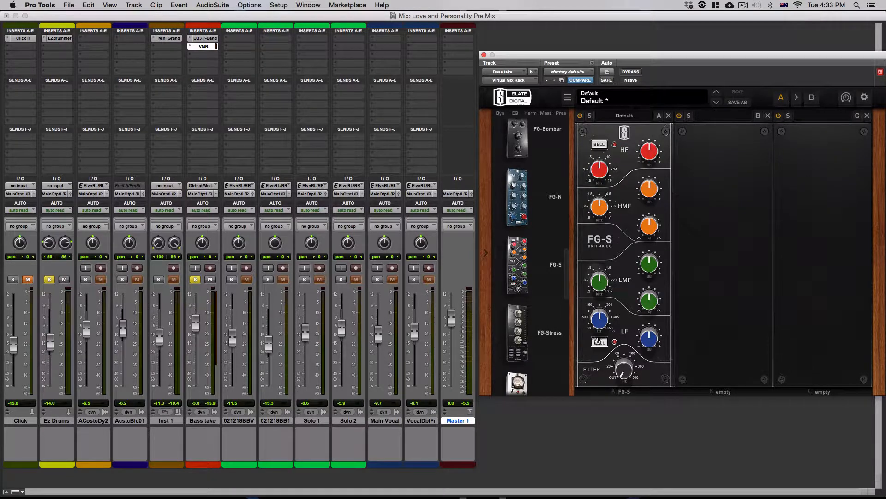
Switch the FG-S LF band to bell, set its frequency to about 55.5 Hz and raise its gain to maximum
click(602, 343)
drag(603, 323, 590, 340)
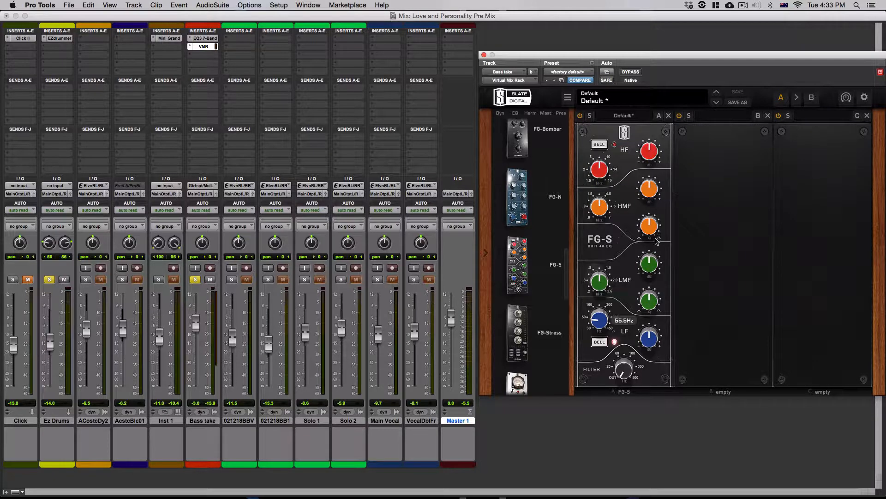
drag(652, 343, 619, 207)
During playback, sweep the FG-S LF band's frequency to about 60.3 Hz and reduce its boost to about 5.9 dB
key(space)
mouse_move(596, 323)
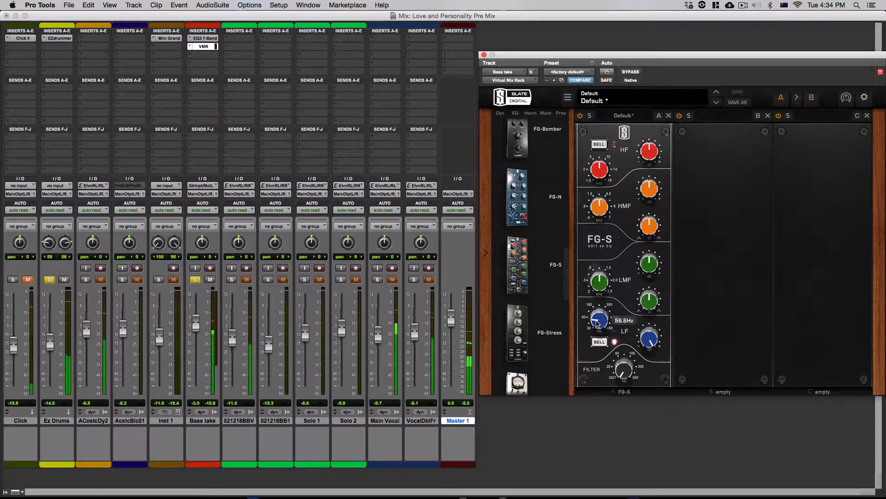
drag(597, 321, 598, 318)
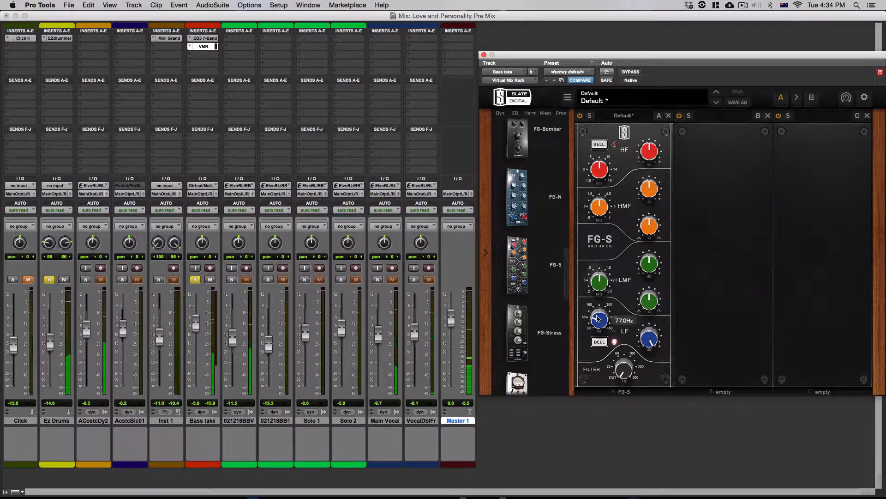
drag(597, 318, 597, 321)
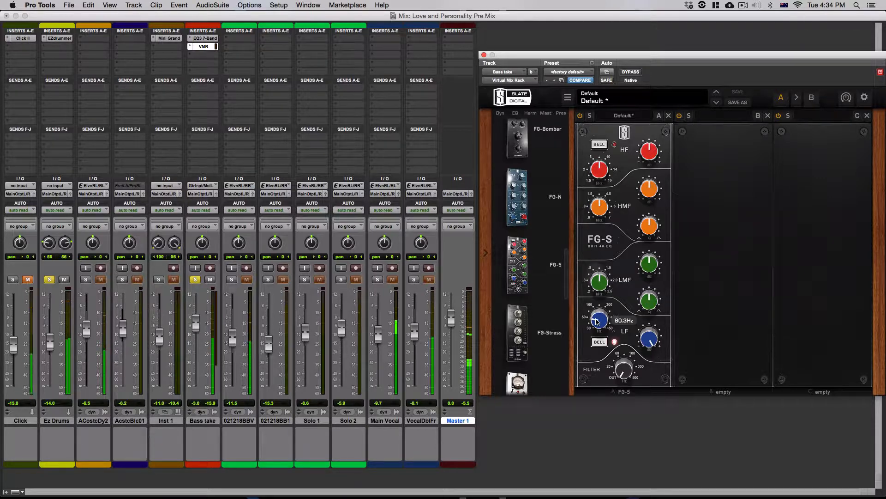
drag(649, 346, 646, 348)
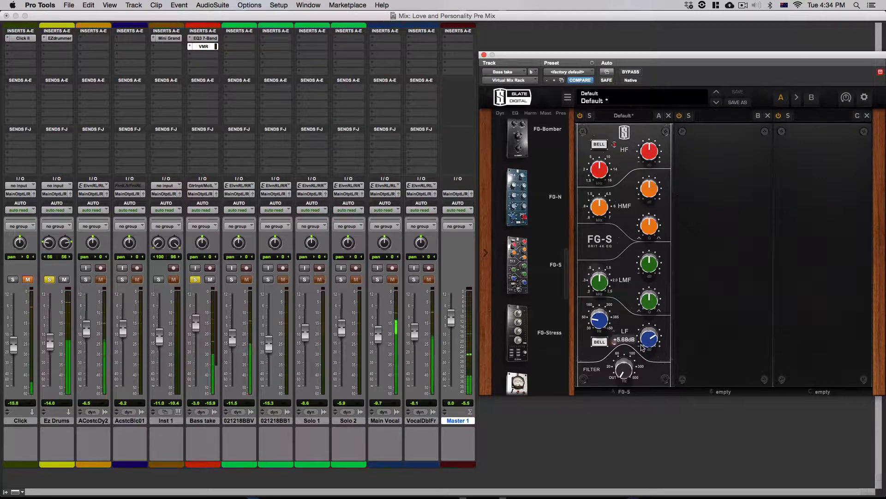
Compare the bass with the Virtual Mix Rack bypassed and active during playback
click(631, 72)
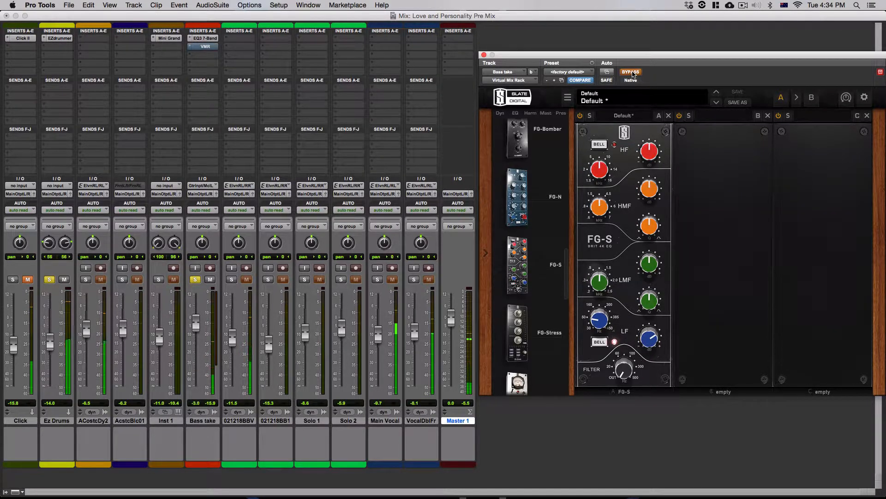
click(631, 72)
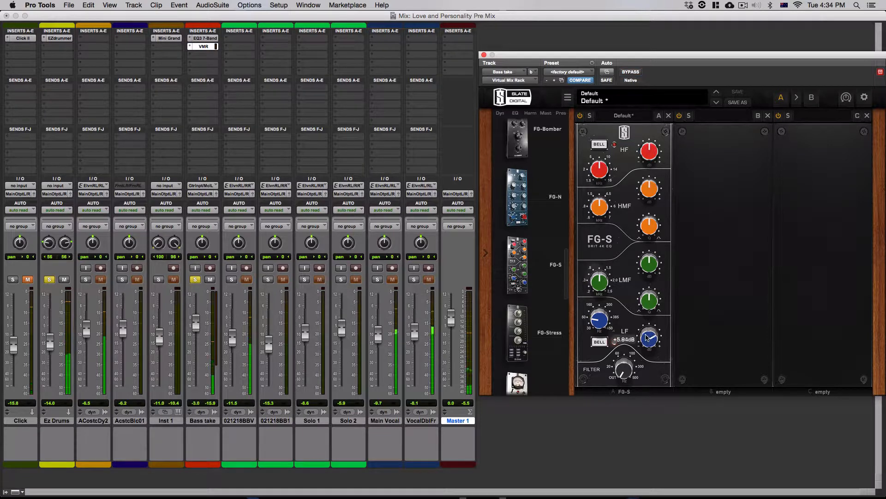
click(631, 72)
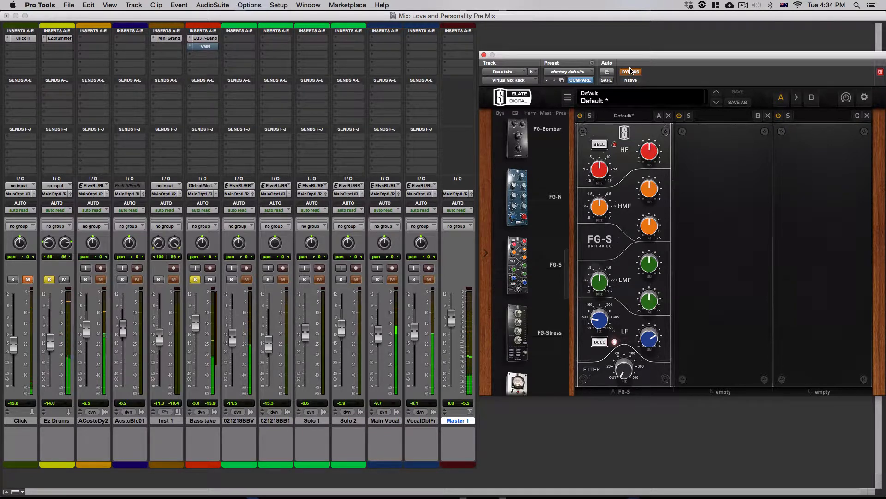
click(631, 72)
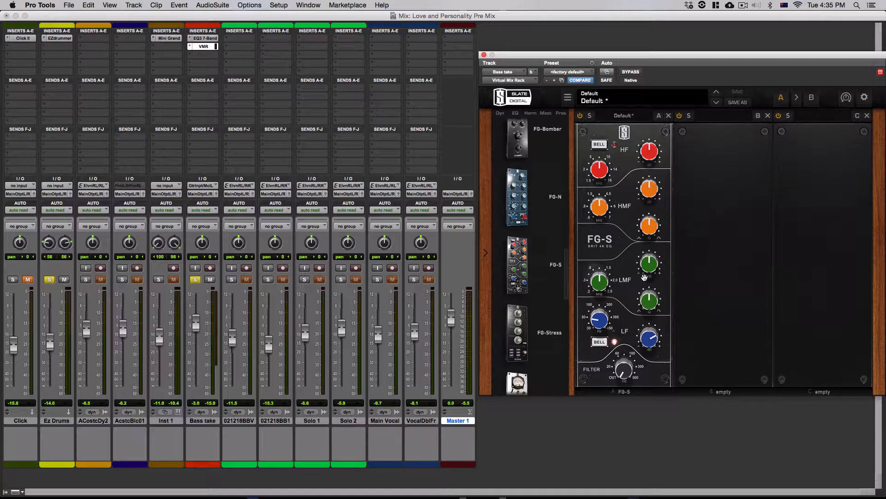
Set the FG-S LMF band's Q to minimum and its gain to +15 dB
mouse_move(648, 271)
mouse_move(647, 274)
mouse_down()
mouse_move(639, 293)
mouse_move(650, 258)
mouse_up()
mouse_move(650, 259)
drag(647, 262, 645, 305)
drag(596, 293, 600, 288)
drag(651, 263, 645, 214)
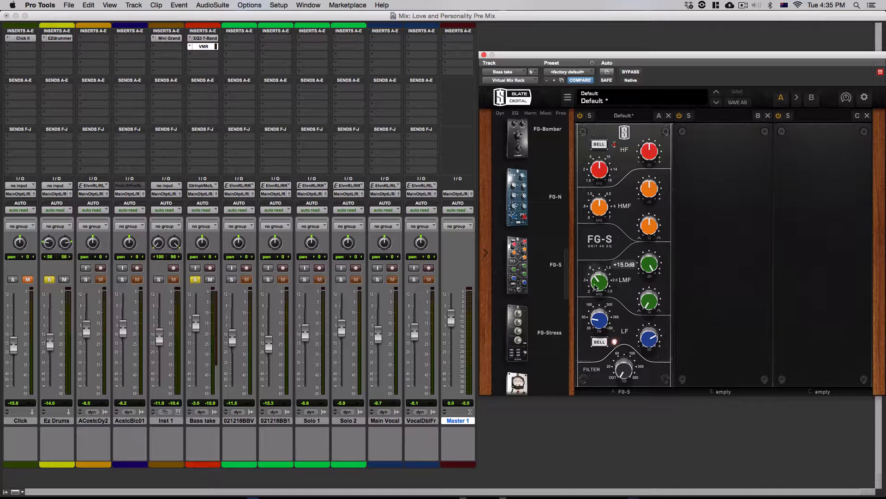
Sweep the FG-S LMF band to about 884 Hz, reduce its gain to about +2.1 dB and check it against bypass
mouse_move(597, 280)
mouse_down()
mouse_move(595, 292)
mouse_move(595, 275)
mouse_up()
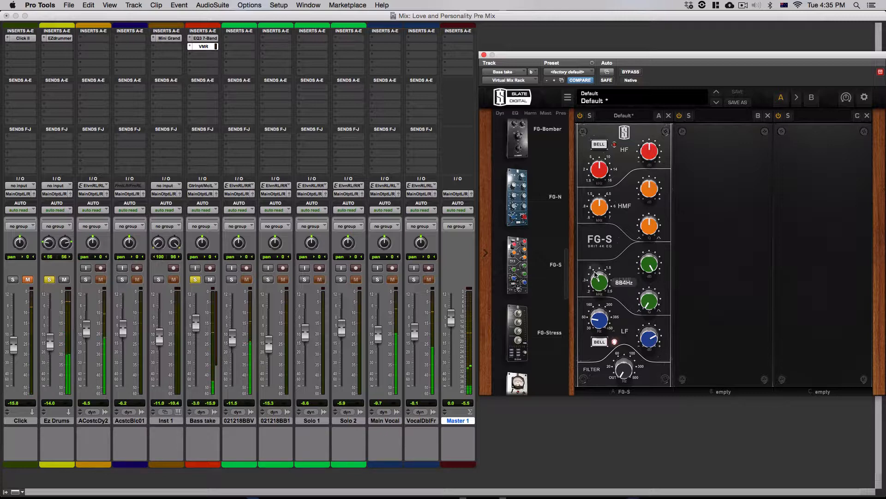
mouse_move(656, 257)
mouse_down()
mouse_move(647, 272)
mouse_move(649, 264)
mouse_up()
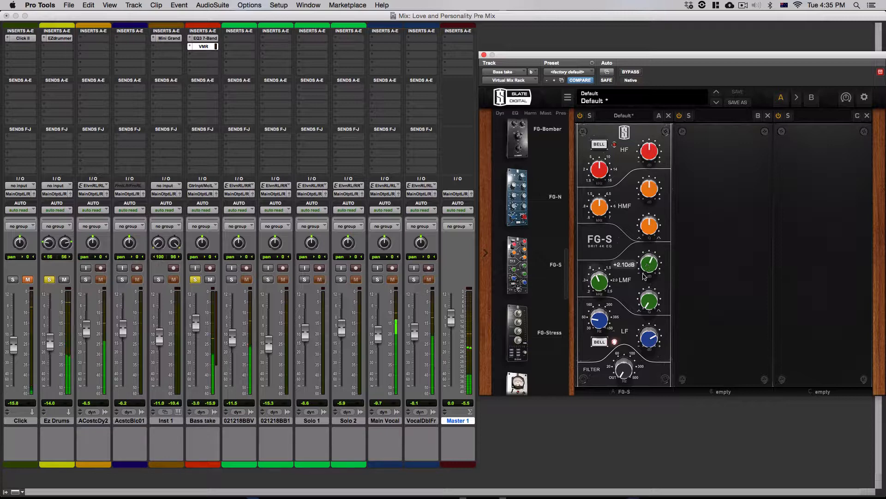
click(631, 72)
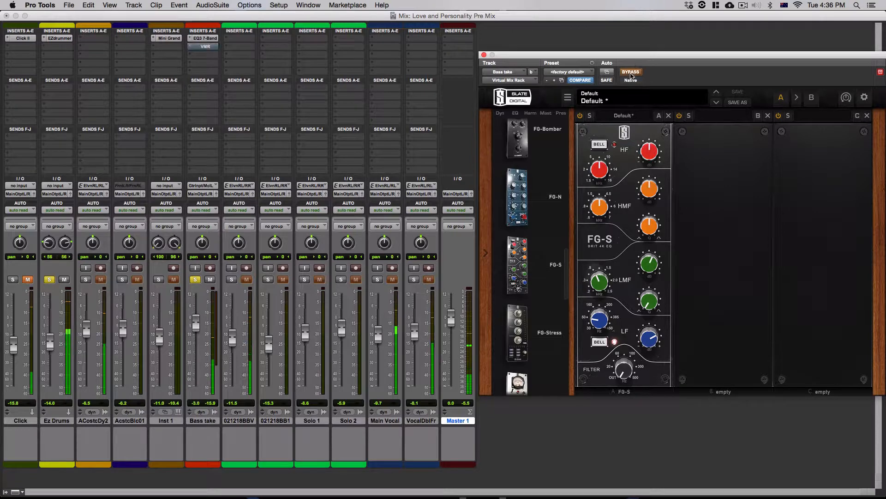
click(631, 72)
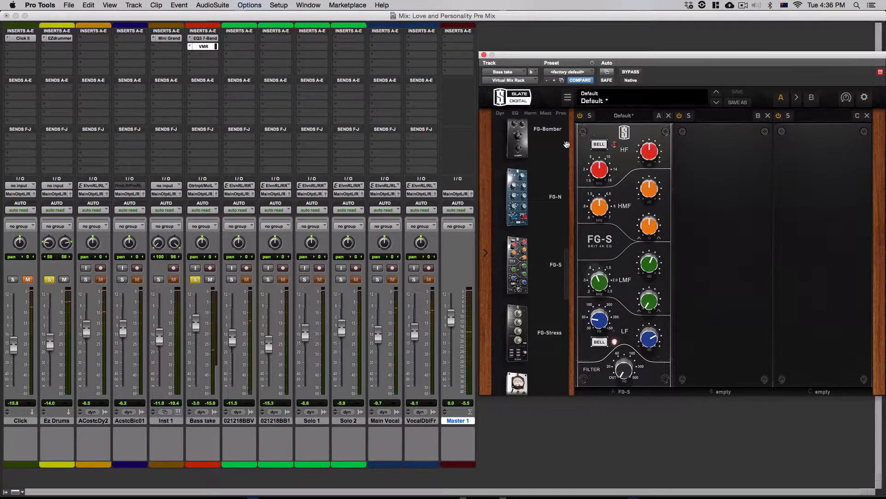
Insert Virtual Mix Rack (stereo) in the Ez Drums track's second insert slot
scroll(535, 200, down, 6)
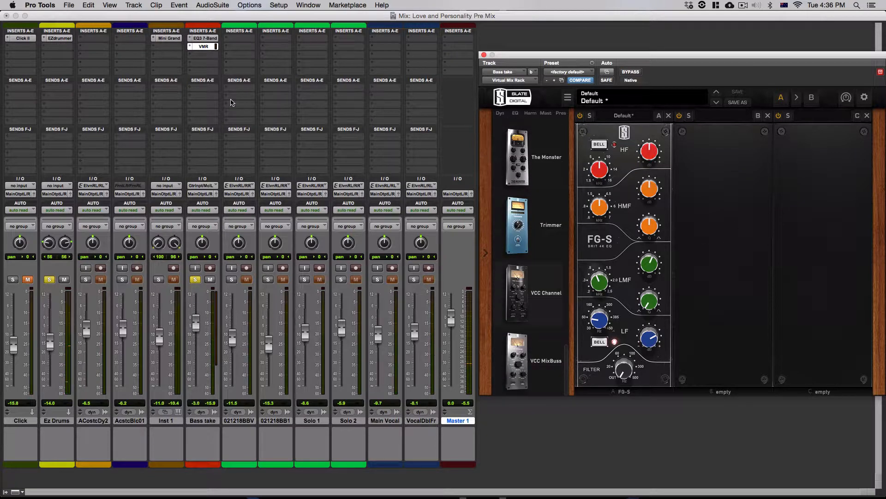
click(54, 47)
mouse_move(88, 67)
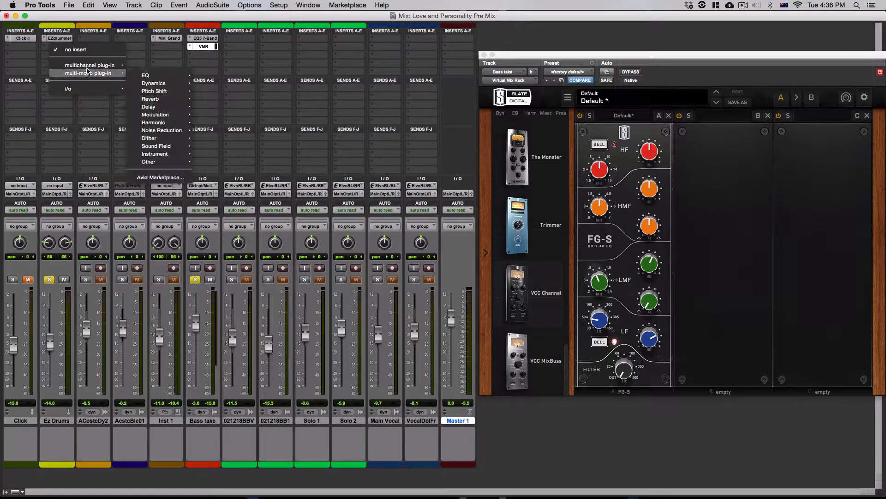
mouse_move(160, 70)
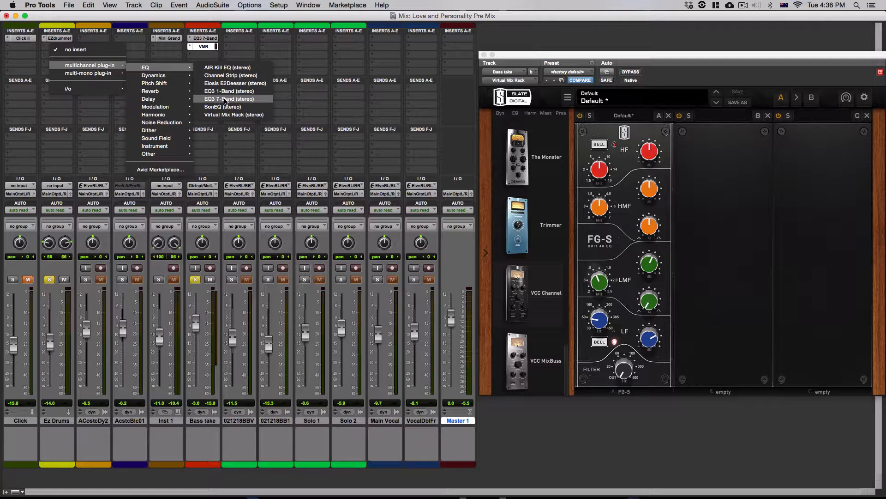
click(224, 114)
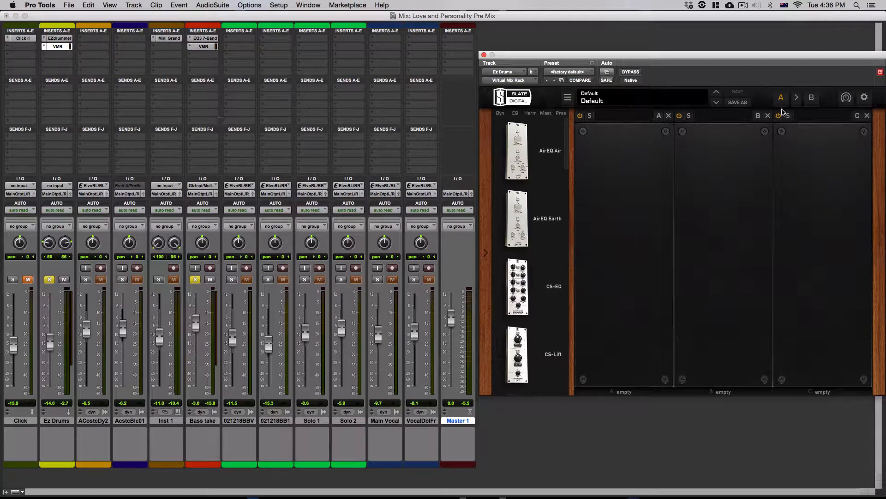
Reopen the bass Virtual Mix Rack and arrange it side by side with the Ez Drums rack
drag(866, 54, 154, 57)
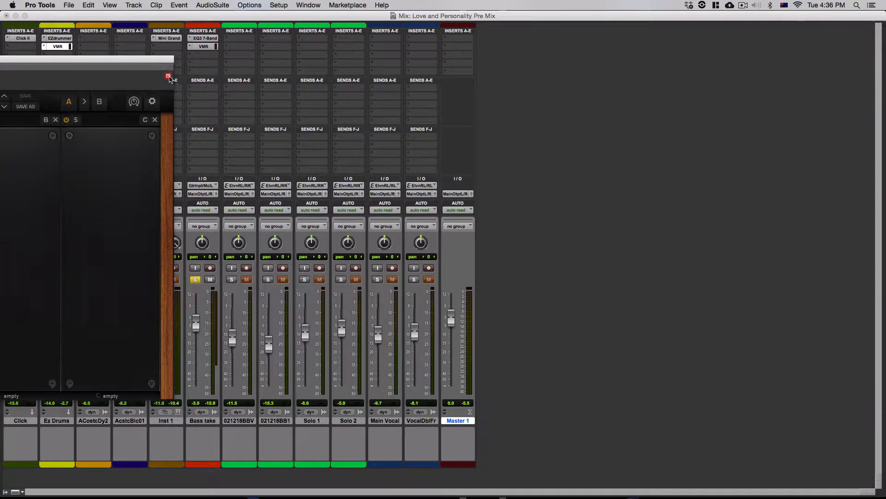
click(203, 46)
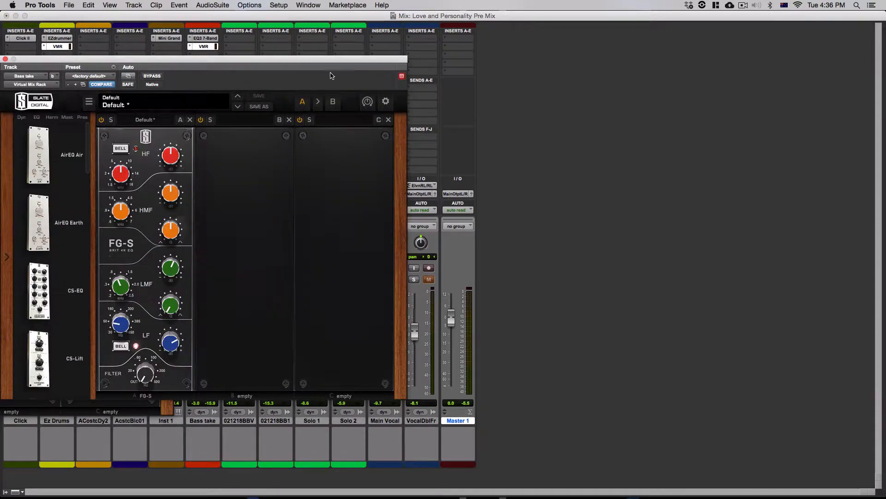
drag(322, 62, 789, 72)
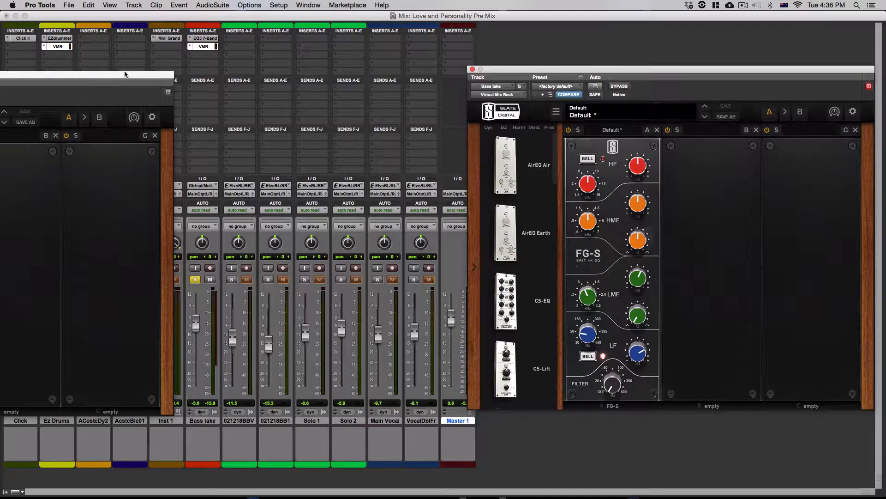
drag(129, 77, 390, 80)
Load an FG-S equalizer into the first slot of the Ez Drums Virtual Mix Rack
scroll(98, 207, down, 5)
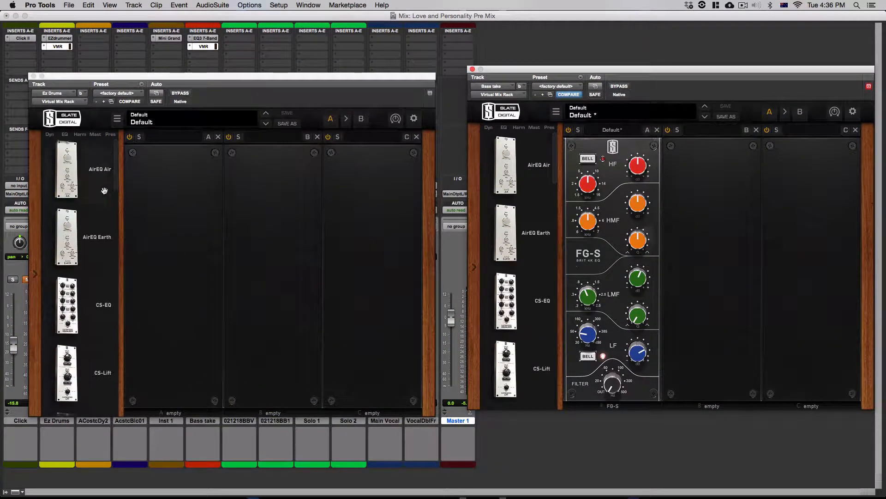
scroll(98, 208, down, 8)
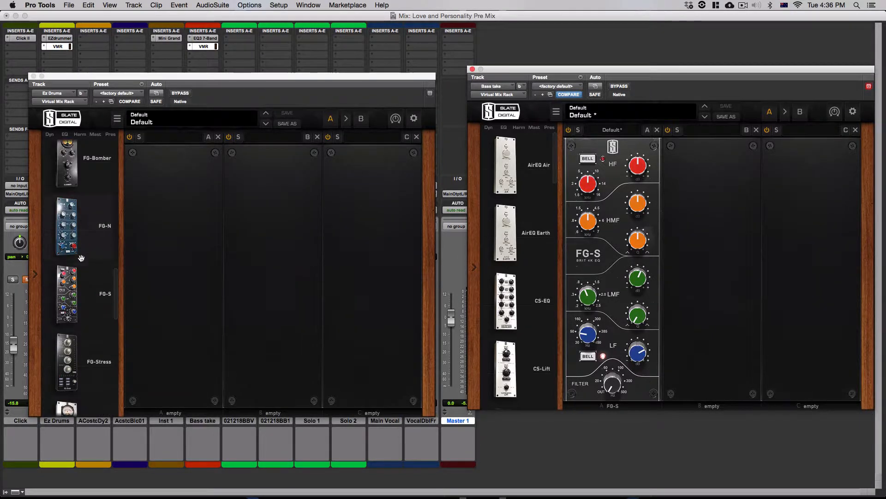
drag(67, 290, 139, 282)
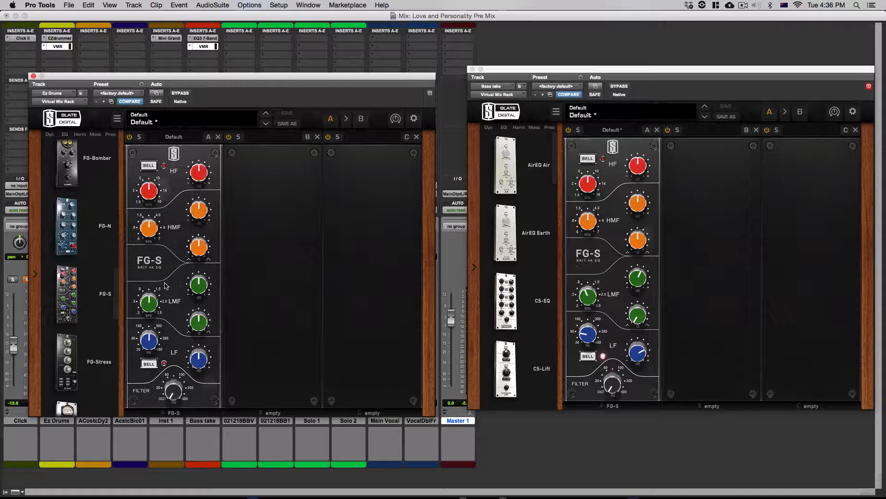
click(585, 341)
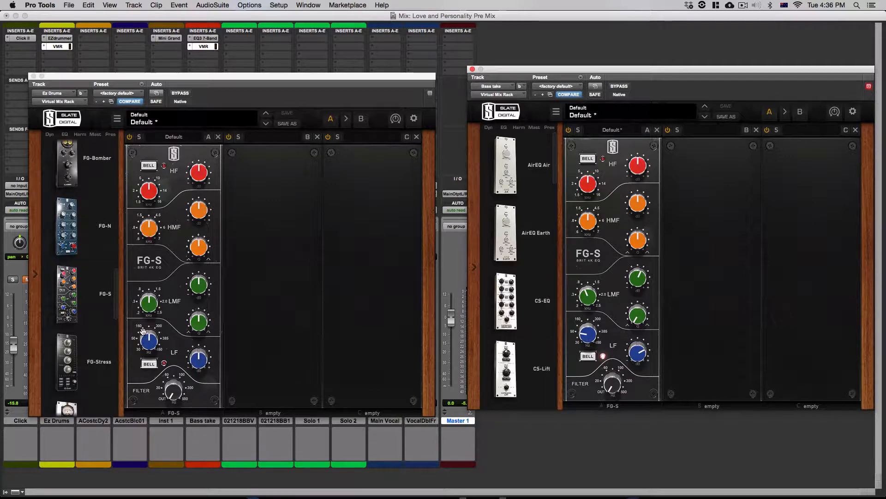
Raise the high-pass filter frequency on the drum FG-S and compare the result against bypass
click(171, 375)
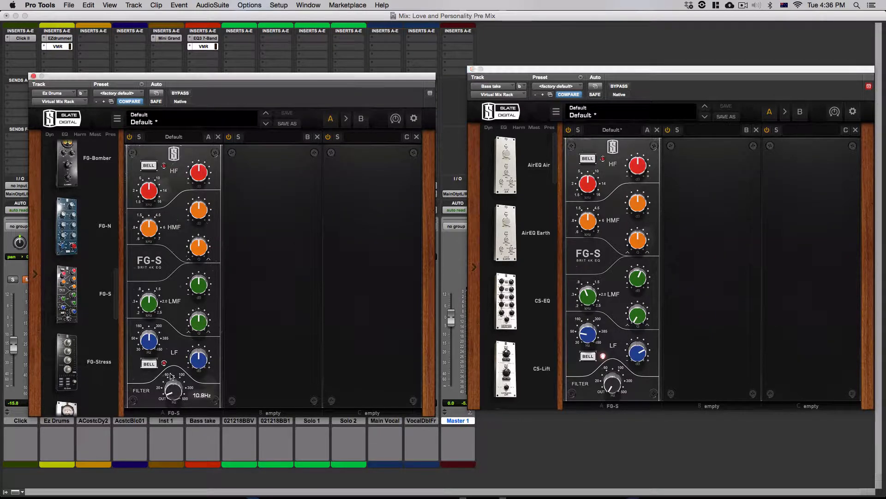
drag(171, 375, 173, 393)
drag(172, 394, 172, 393)
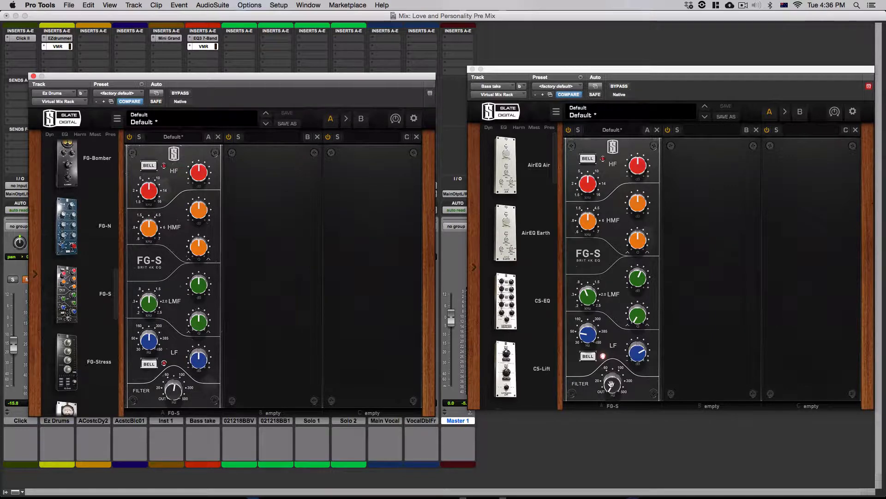
mouse_move(180, 395)
click(180, 94)
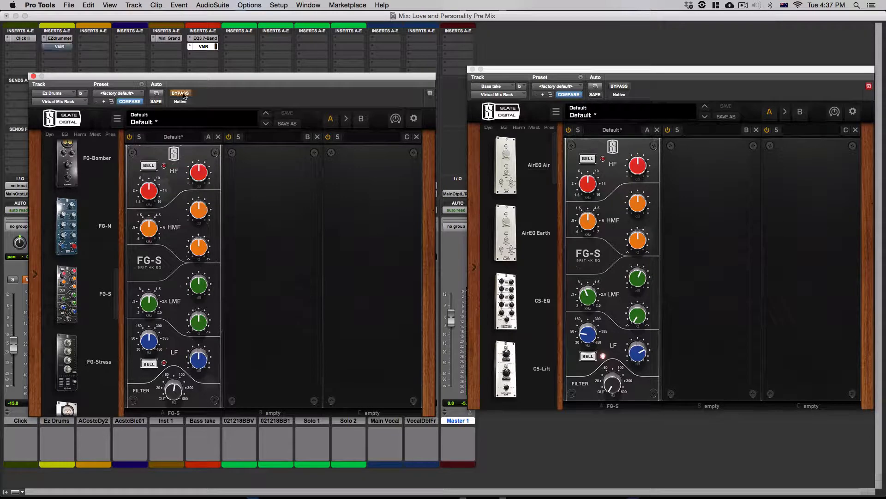
click(181, 93)
click(181, 93)
click(183, 94)
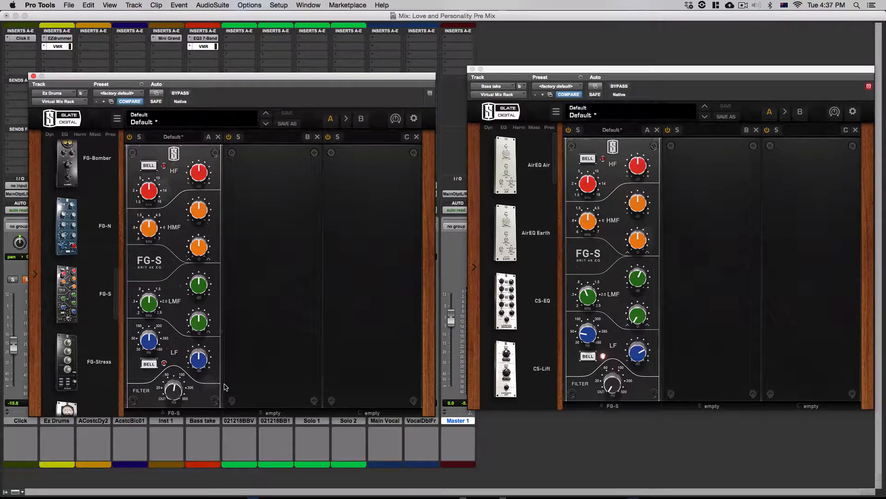
Boost the drum FG-S LF band to +15 dB and switch it to a bell shape
drag(194, 359, 197, 355)
alt+click(208, 358)
drag(201, 360, 201, 336)
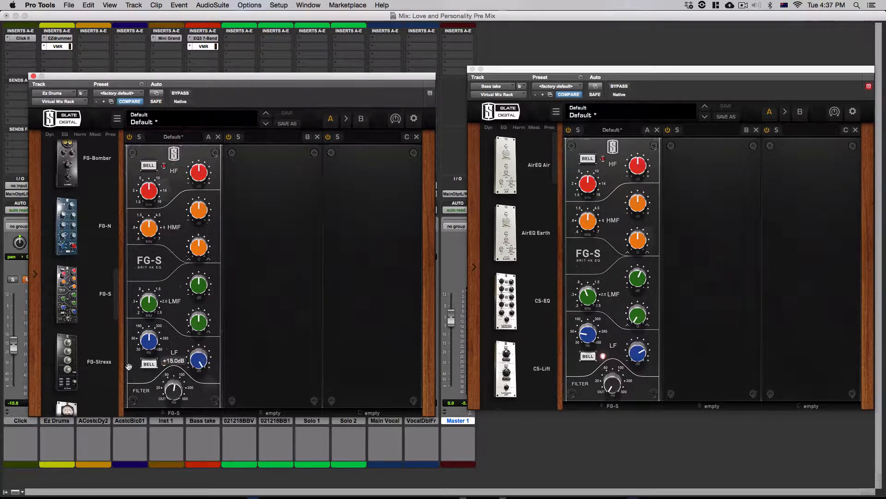
click(150, 363)
Sweep the drum FG-S LF band to about 139 Hz, reduce its gain to about +2.3 dB and check it against bypass
drag(151, 346, 144, 355)
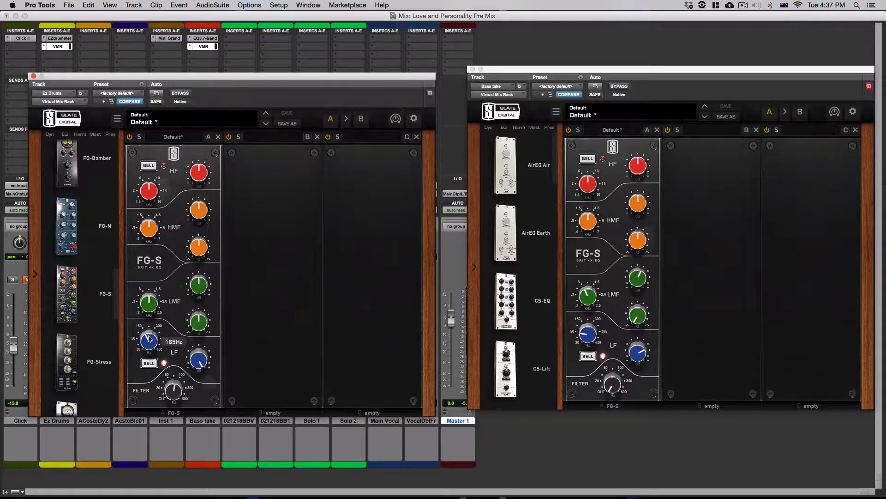
mouse_move(148, 336)
mouse_down()
mouse_move(149, 318)
mouse_move(144, 337)
mouse_up()
drag(202, 372, 197, 373)
mouse_move(201, 365)
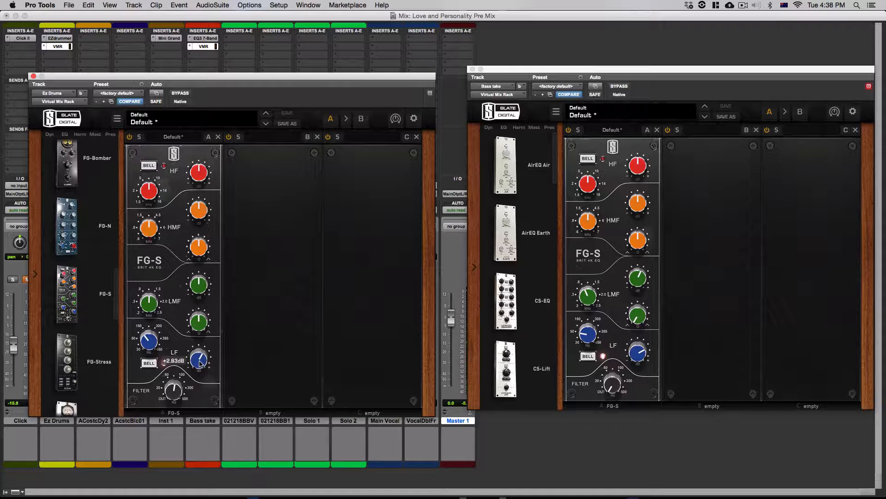
drag(199, 363, 199, 364)
scroll(206, 360, down, 1)
click(180, 94)
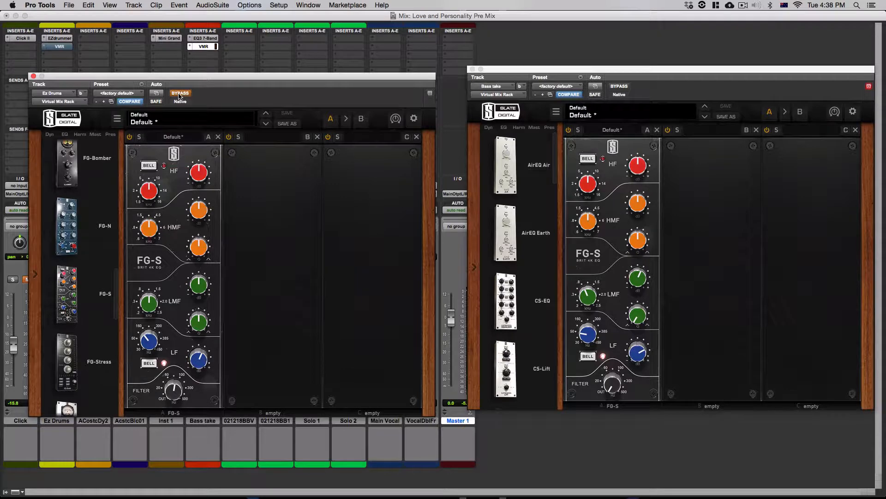
click(180, 94)
Realign the two rack windows, restore the full-width Mix window and check the drum FG-S LF settings
click(555, 64)
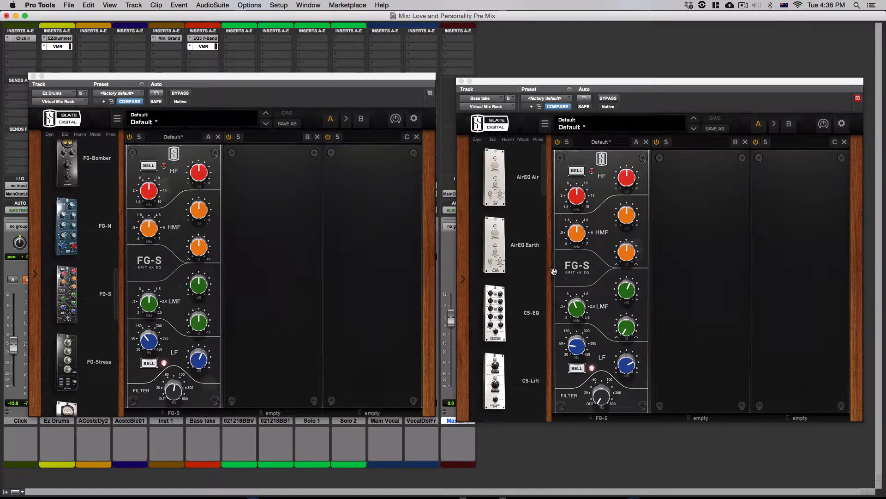
drag(242, 75, 231, 107)
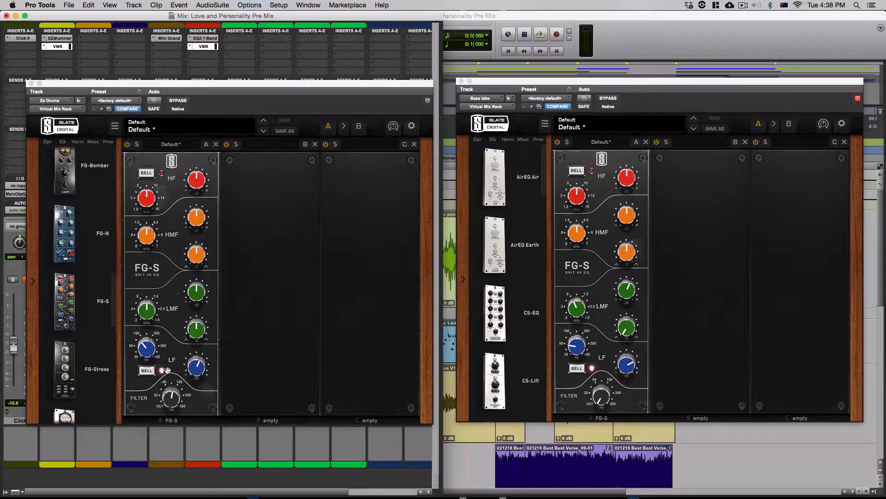
click(193, 369)
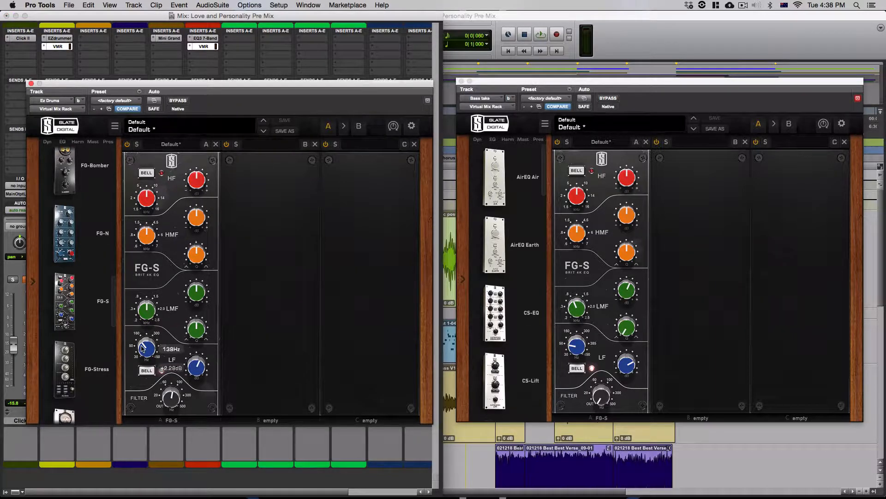
drag(245, 16, 272, 1)
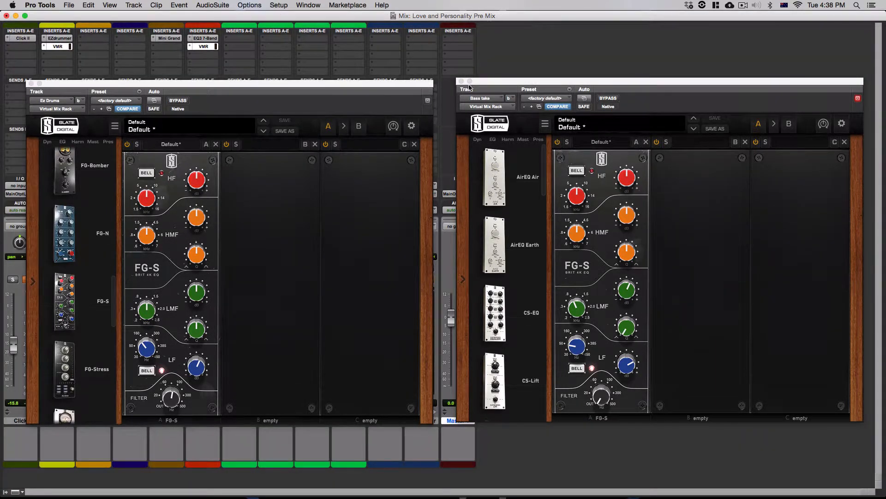
In the bass track's EQ3 7-Band, switch the LF band to peak, raise its Q, and adjust its frequency and gain
click(207, 39)
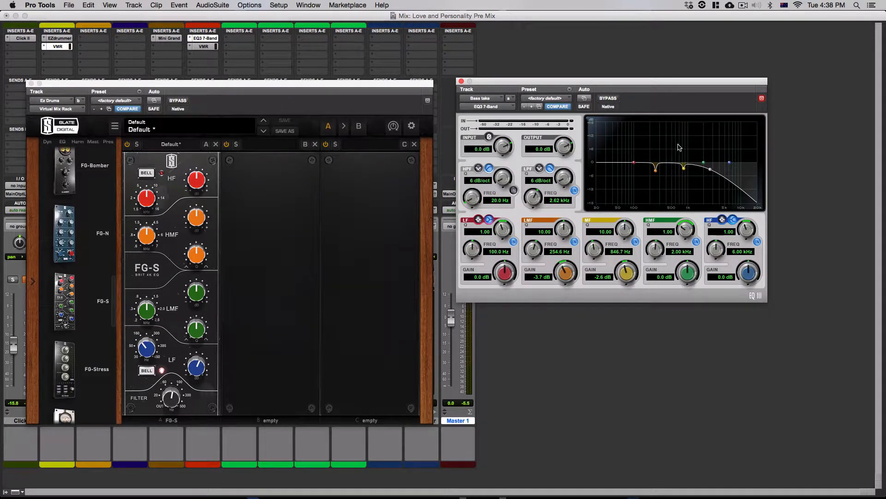
click(32, 83)
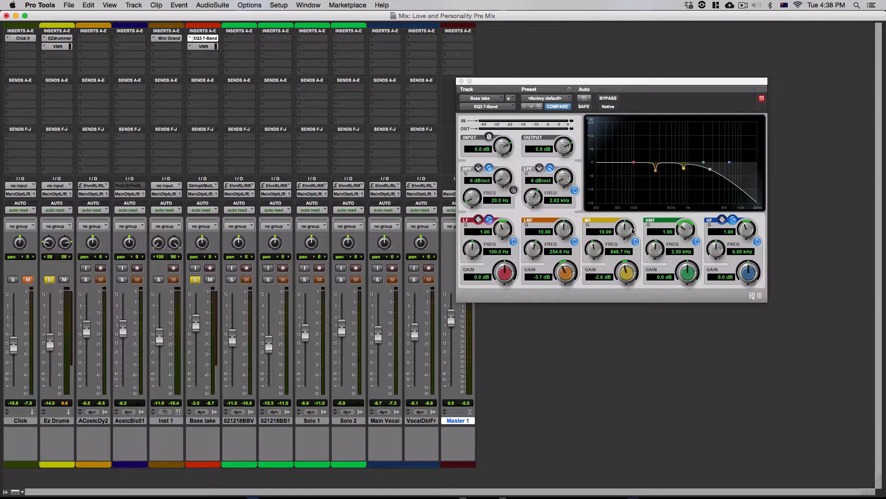
click(479, 221)
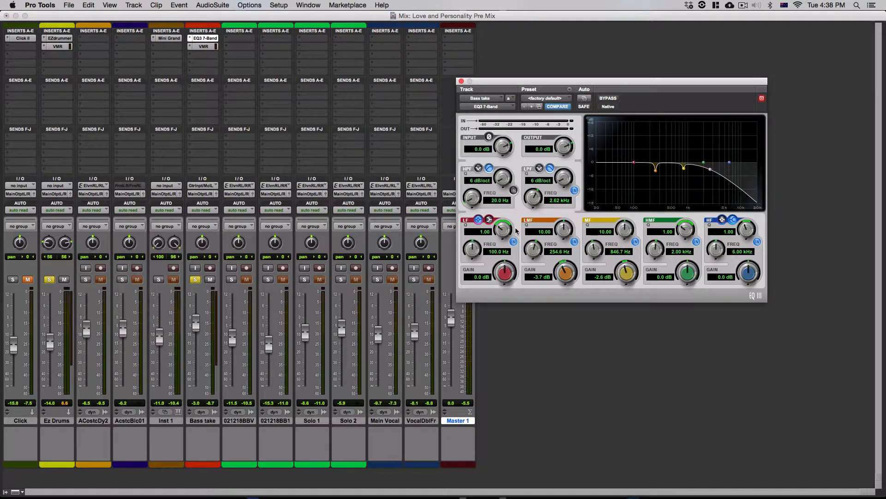
drag(506, 231, 503, 180)
drag(473, 249, 471, 240)
drag(469, 231, 469, 232)
drag(503, 276, 501, 287)
click(460, 81)
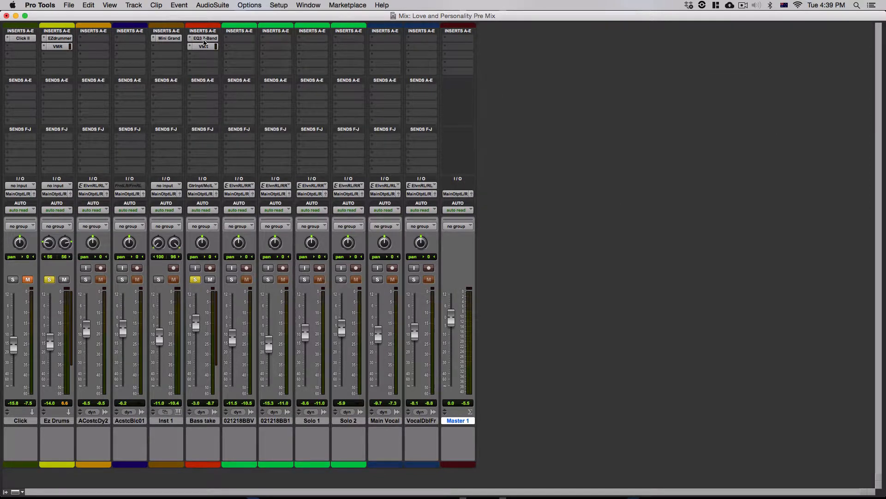
Reopen the bass Virtual Mix Rack and load the FG-116 compressor into the slot after the FG-S
click(204, 47)
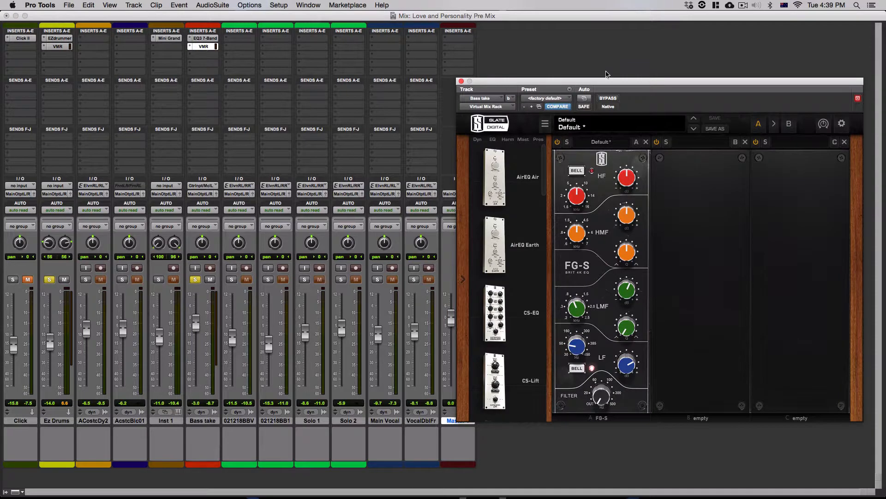
drag(609, 83, 533, 80)
scroll(437, 217, down, 10)
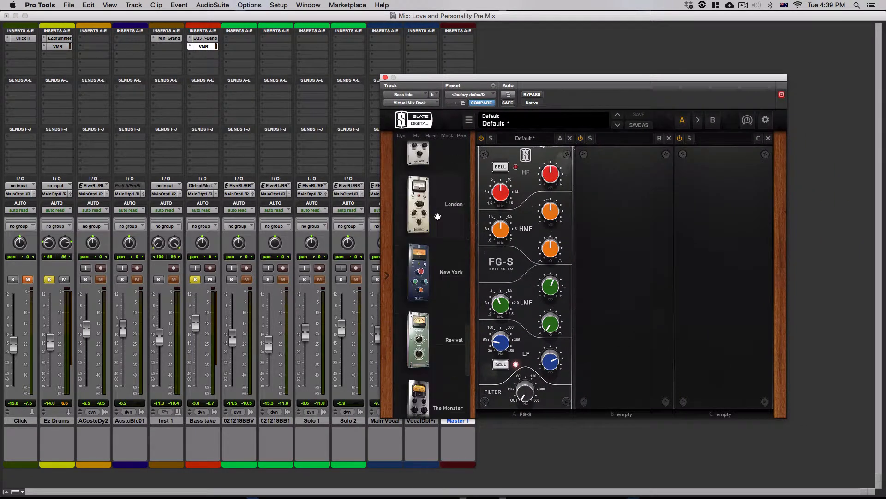
scroll(437, 216, down, 10)
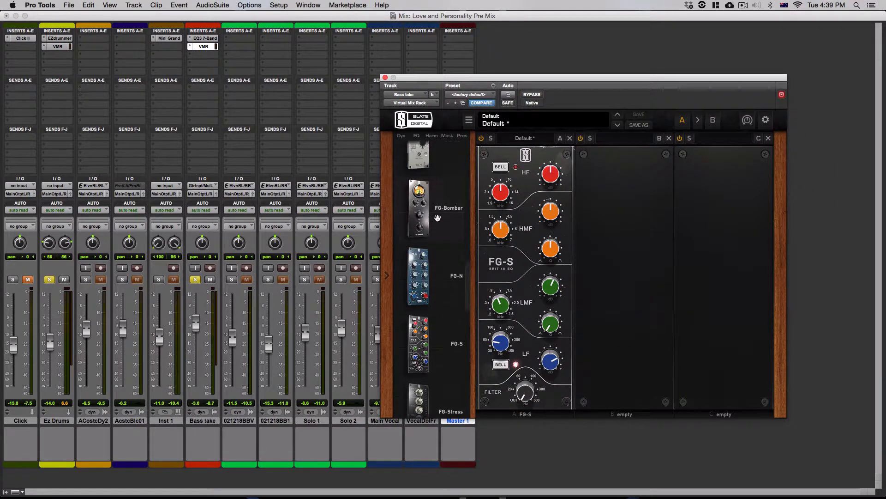
scroll(437, 217, down, 10)
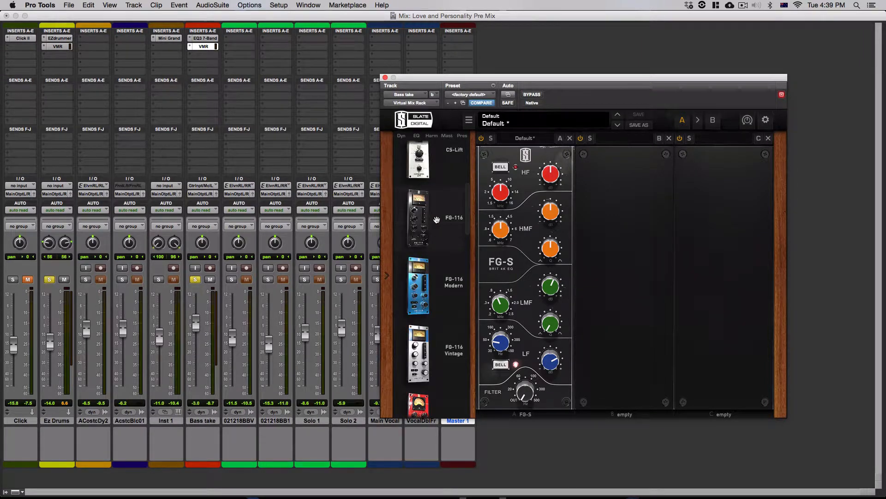
drag(436, 219, 620, 222)
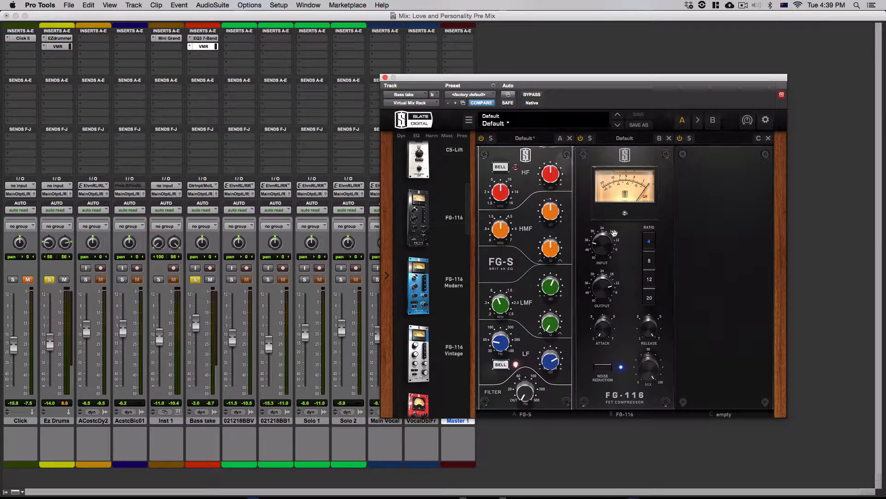
drag(587, 86, 524, 70)
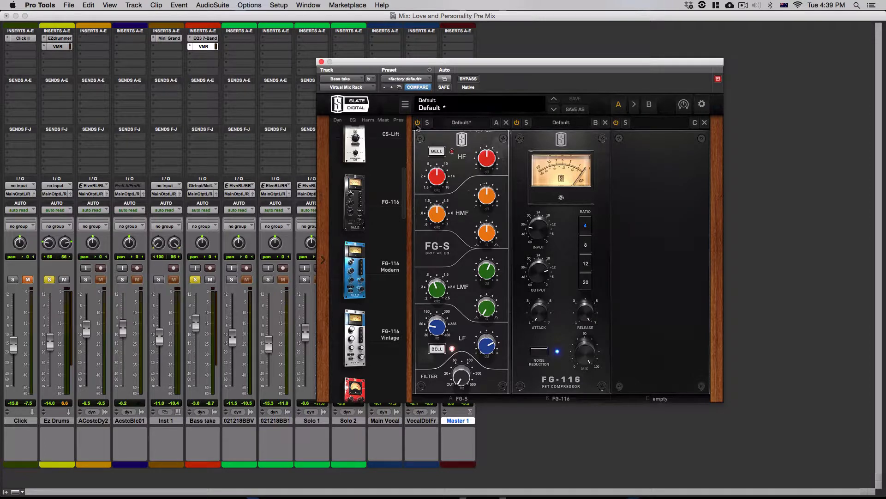
Set the bass FG-116 input to about -15 dB, adjust its output level, and compare with the compressor switched off
mouse_move(387, 224)
mouse_move(536, 232)
drag(536, 232, 547, 197)
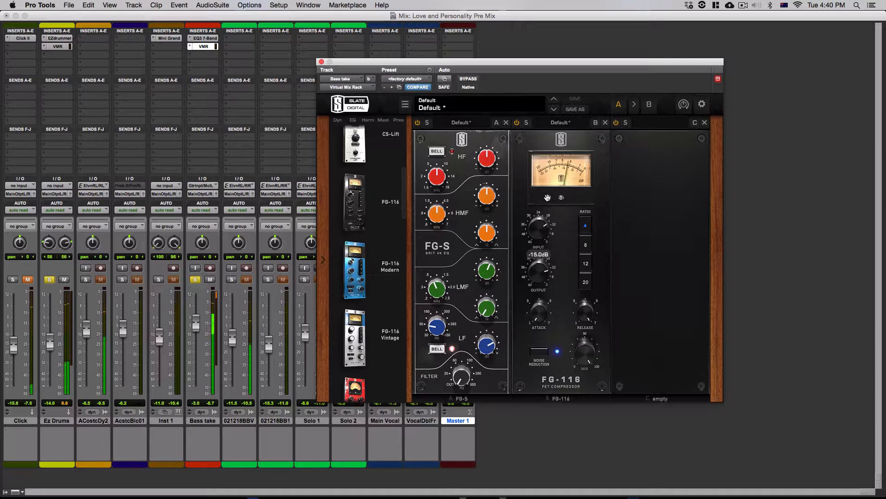
drag(538, 263, 531, 294)
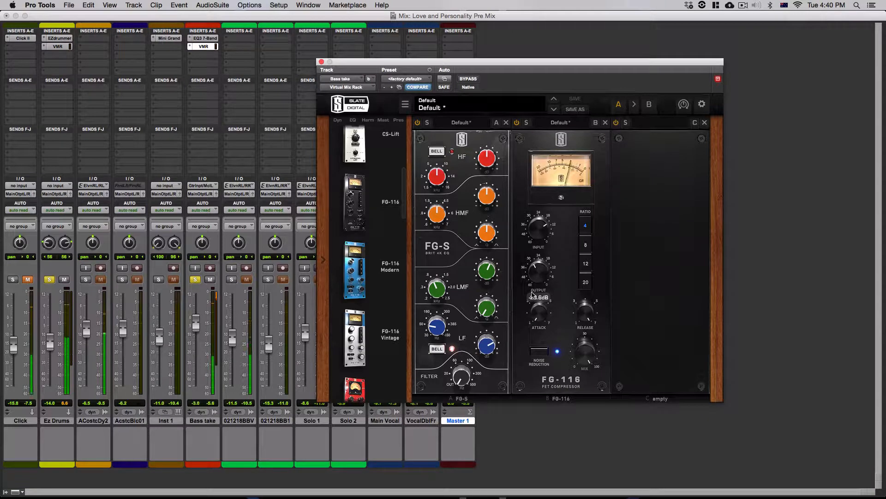
click(517, 124)
click(518, 124)
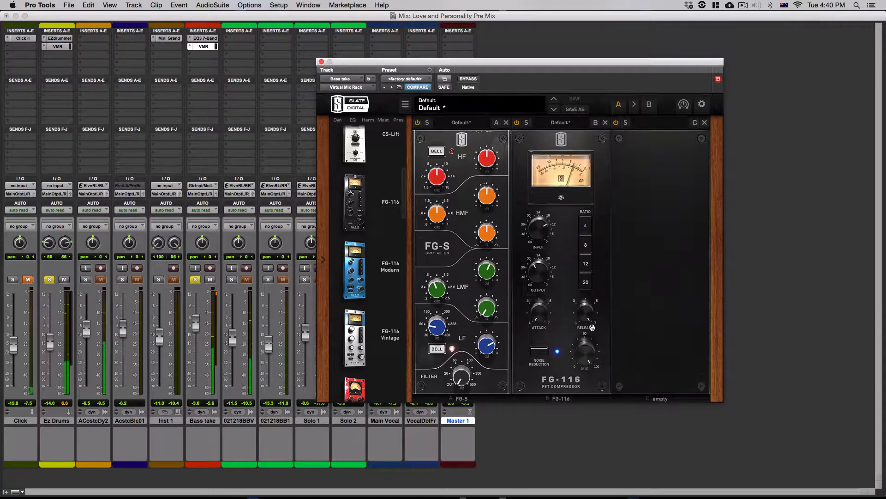
Set the bass FG-116's release to about 2.8 and compare the sound with the compressor switched off and on
mouse_move(539, 318)
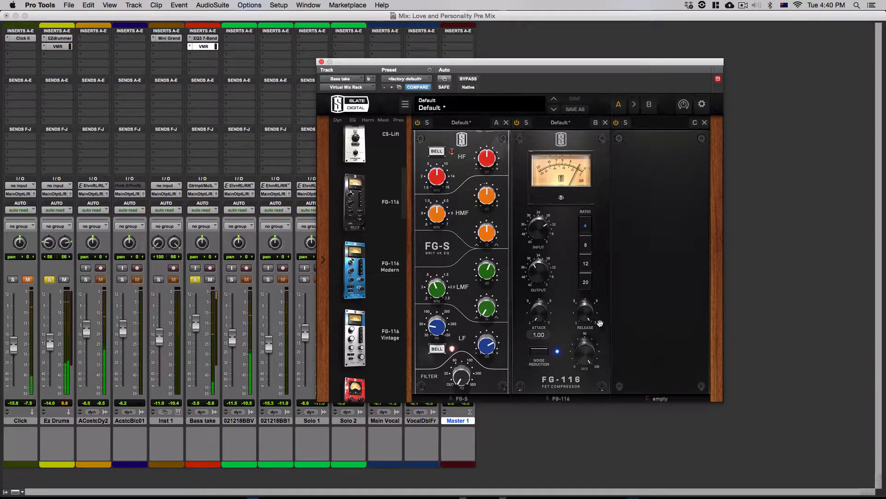
drag(586, 318, 584, 315)
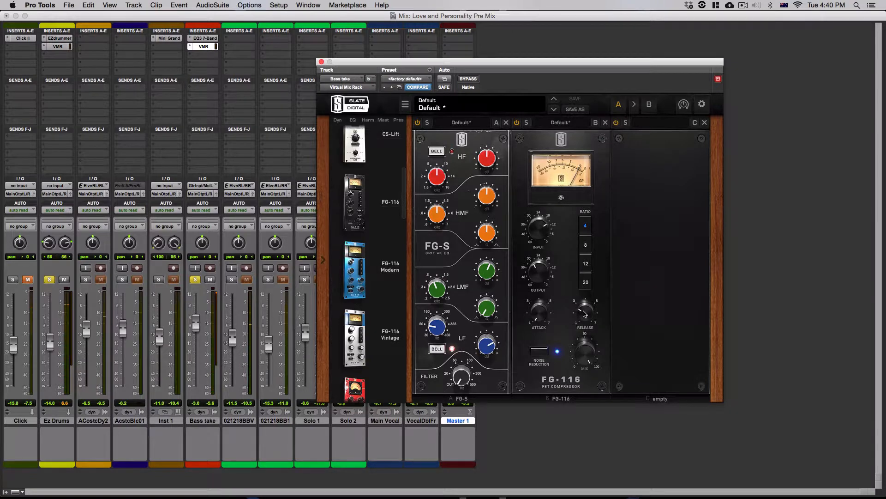
click(584, 314)
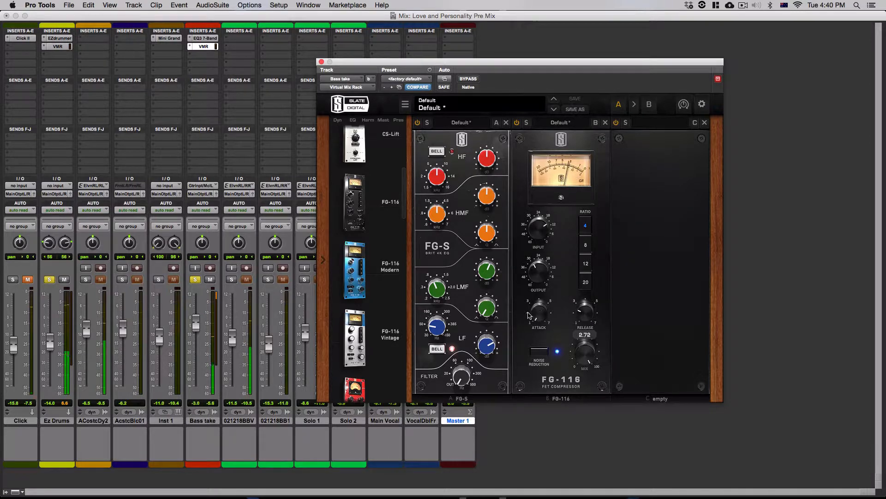
drag(586, 316, 586, 315)
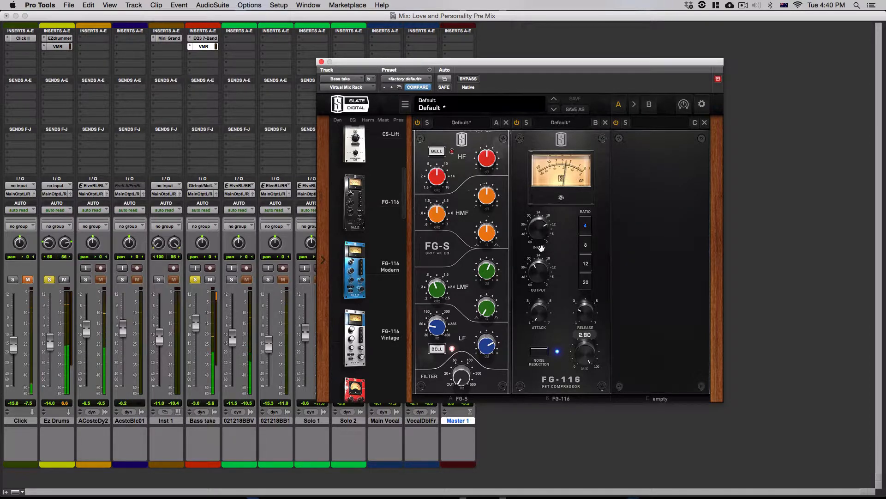
click(517, 124)
click(517, 123)
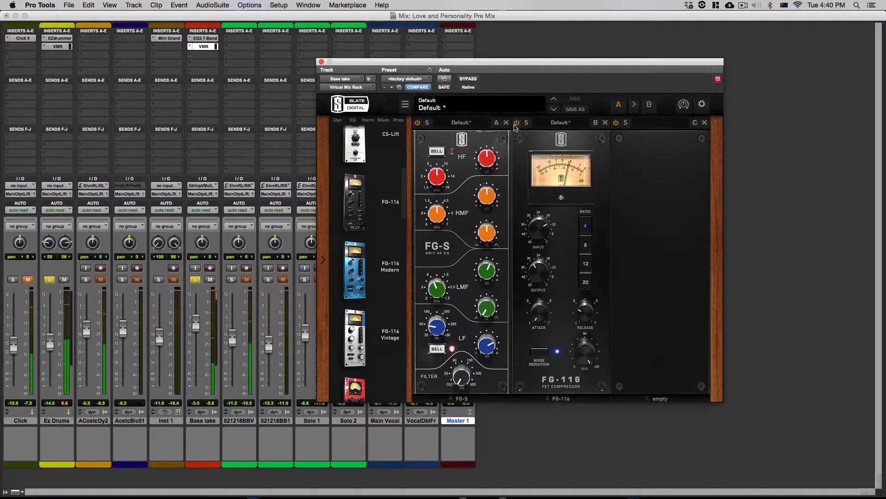
click(515, 124)
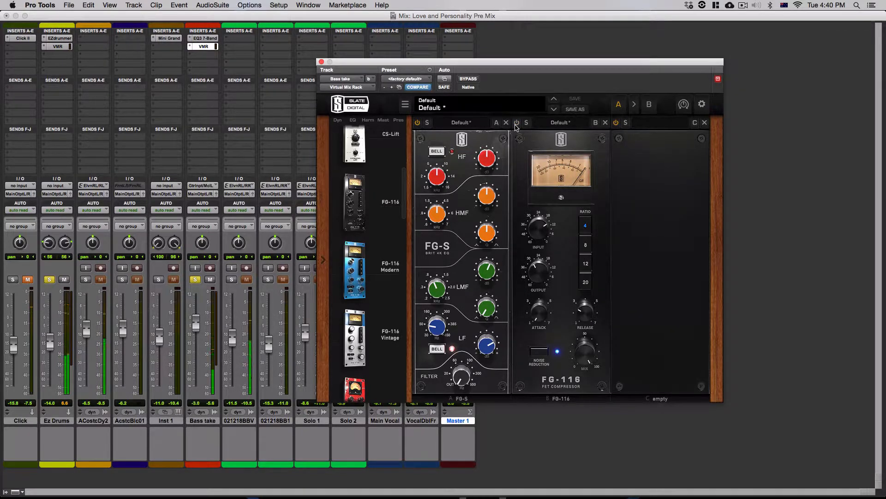
click(516, 124)
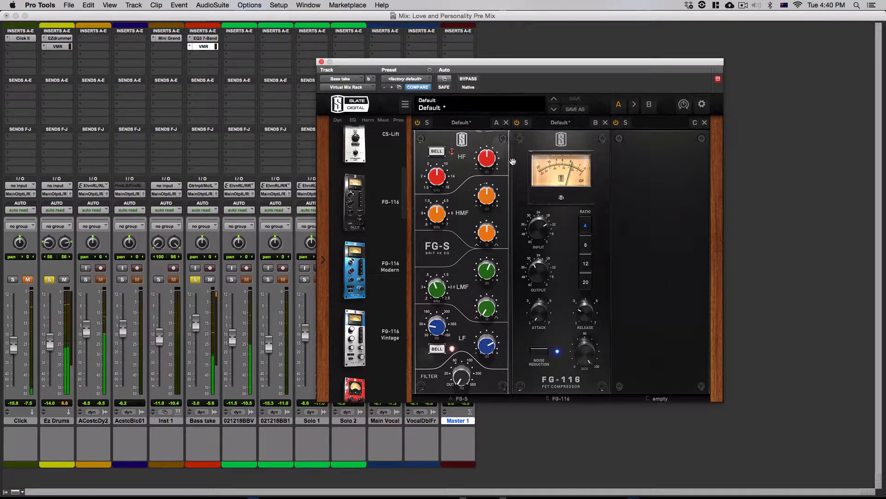
Fine-tune the bass FG-116 to an input of about -14.2 dB and a release of about 2.3, checking against bypass
drag(537, 234, 538, 233)
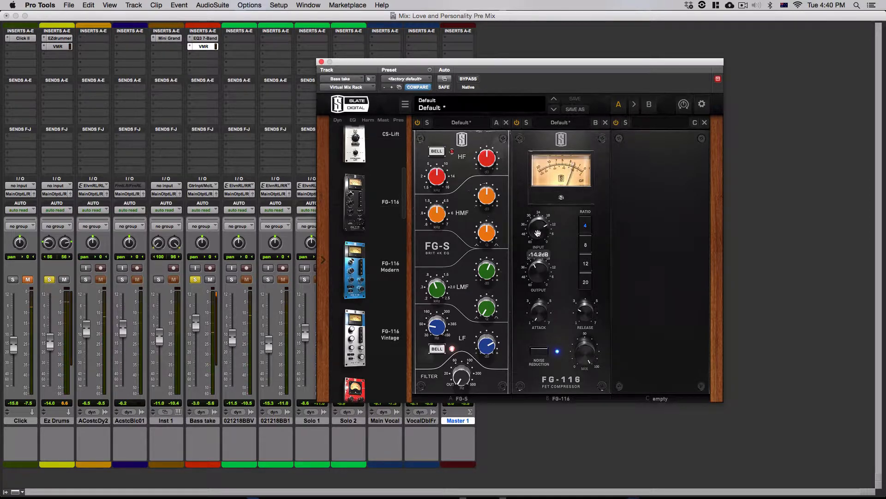
click(517, 122)
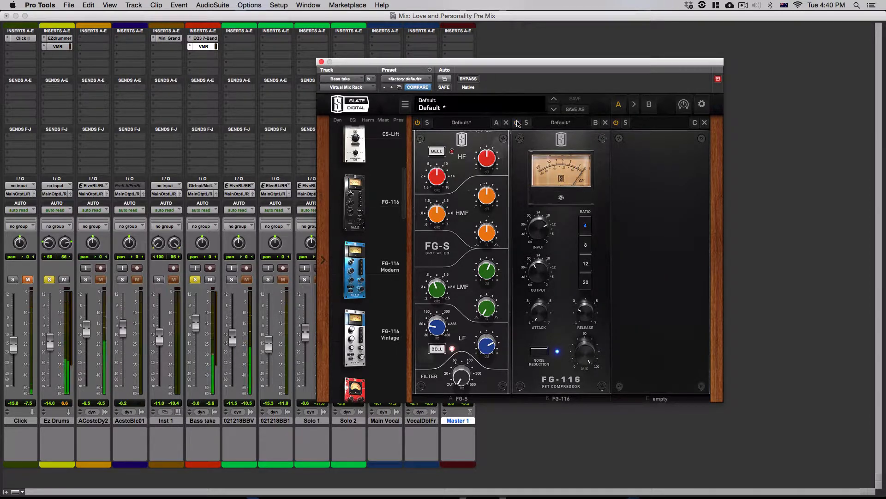
click(517, 123)
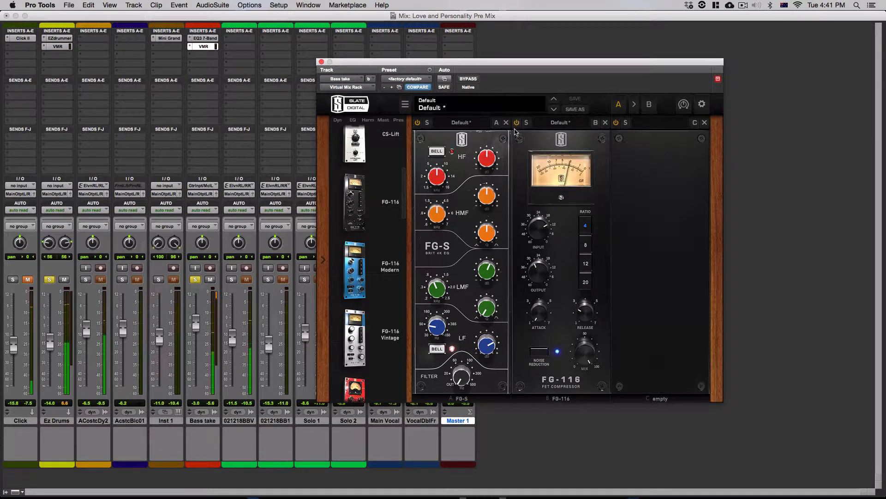
mouse_move(586, 312)
drag(587, 311, 584, 322)
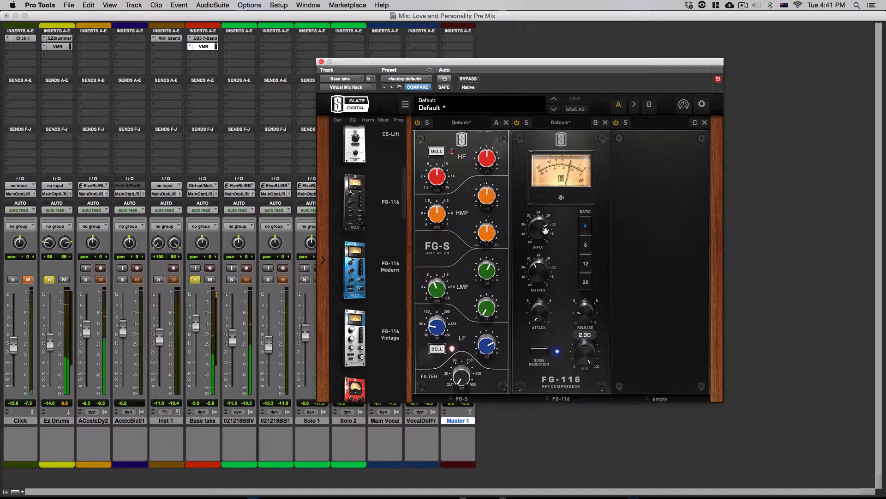
click(515, 124)
click(517, 124)
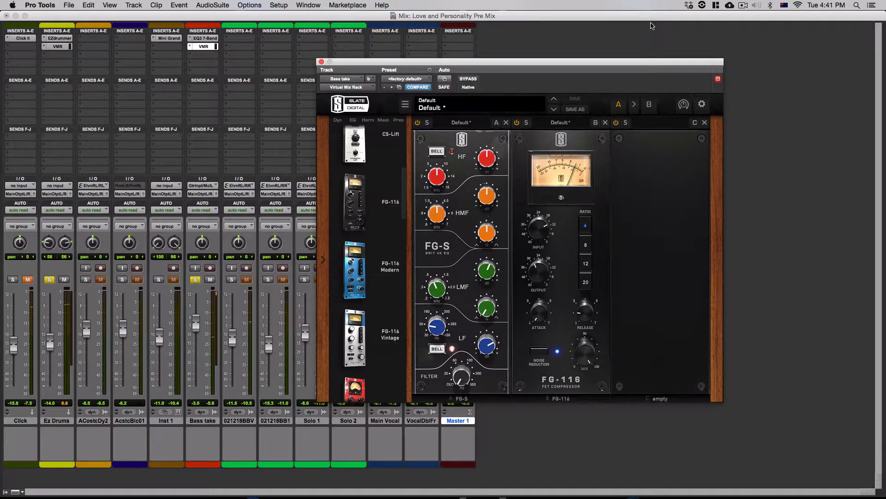
Load the FG-401 compressor into the empty third rack slot and adjust its threshold and ratio
scroll(390, 226, down, 5)
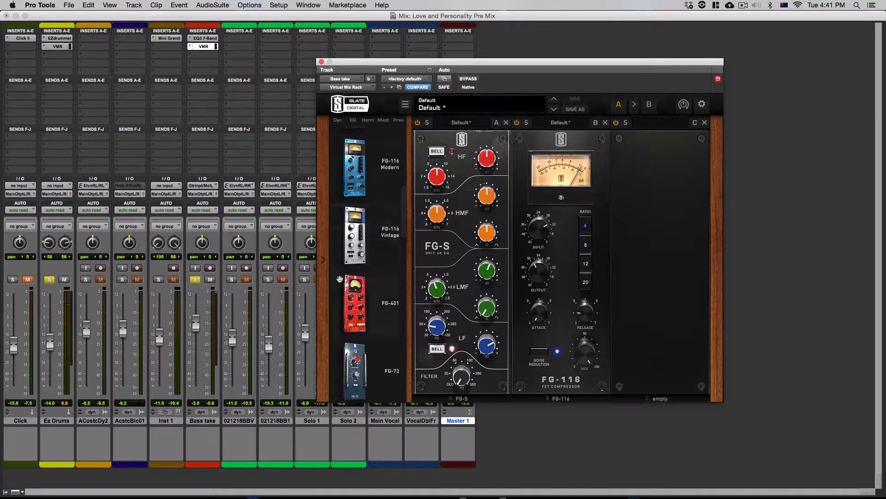
drag(355, 303, 646, 304)
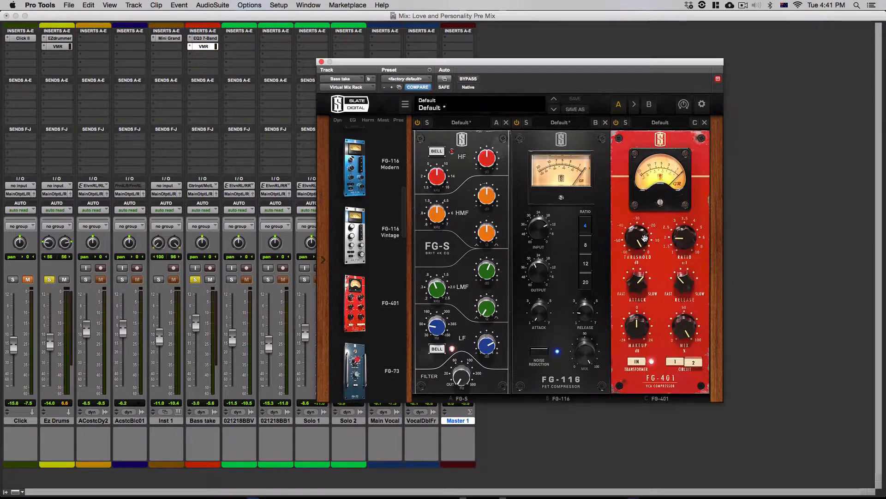
mouse_move(641, 237)
drag(641, 238, 639, 244)
drag(636, 255, 631, 273)
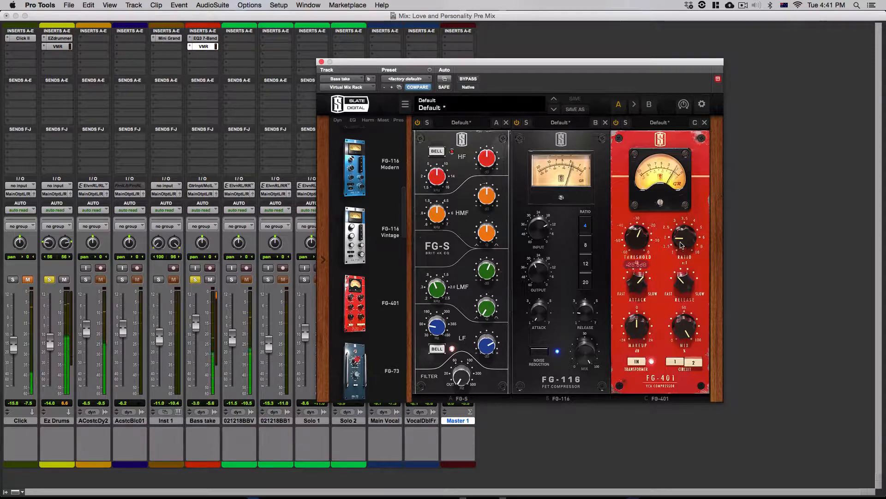
drag(682, 241, 680, 232)
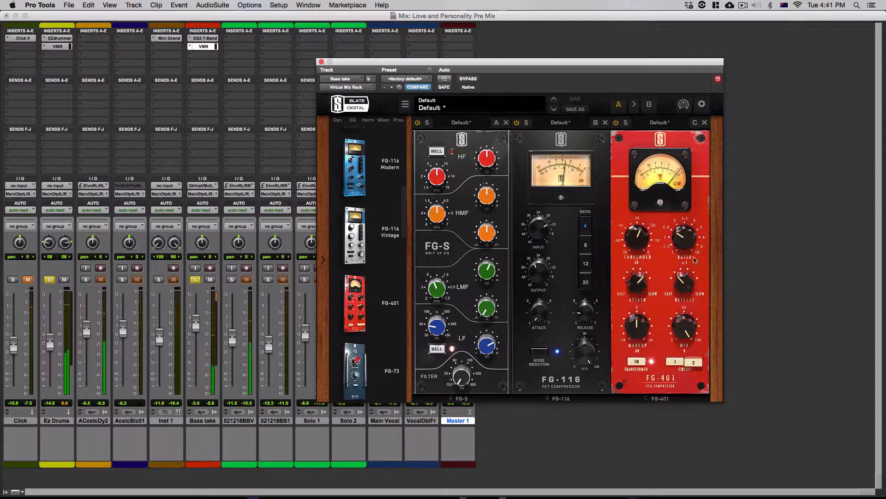
Speed up the FG-401's attack, slow its release, and compare the bass with the module switched off
drag(636, 287, 685, 218)
drag(636, 285, 640, 290)
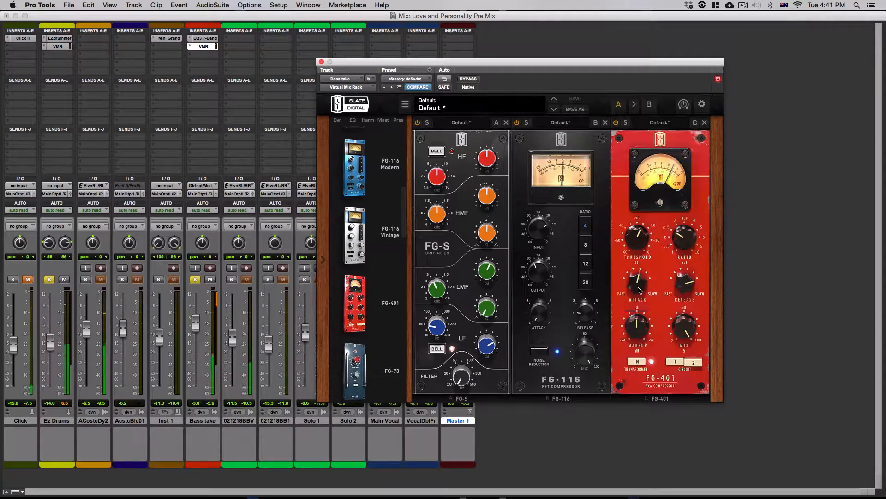
click(616, 123)
click(616, 123)
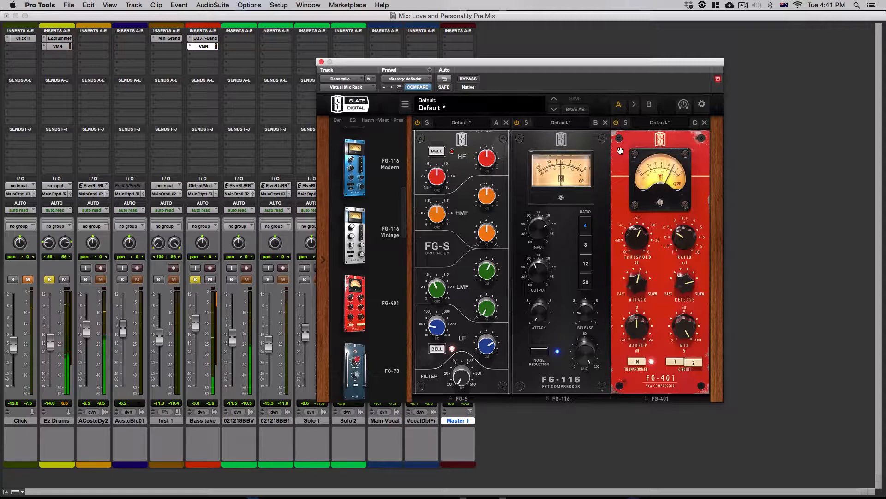
Fine-tune the FG-401's threshold and raise its makeup gain to about +4 dB
mouse_move(638, 241)
mouse_move(637, 241)
mouse_down()
mouse_move(636, 249)
mouse_move(637, 236)
mouse_up()
drag(637, 325, 637, 327)
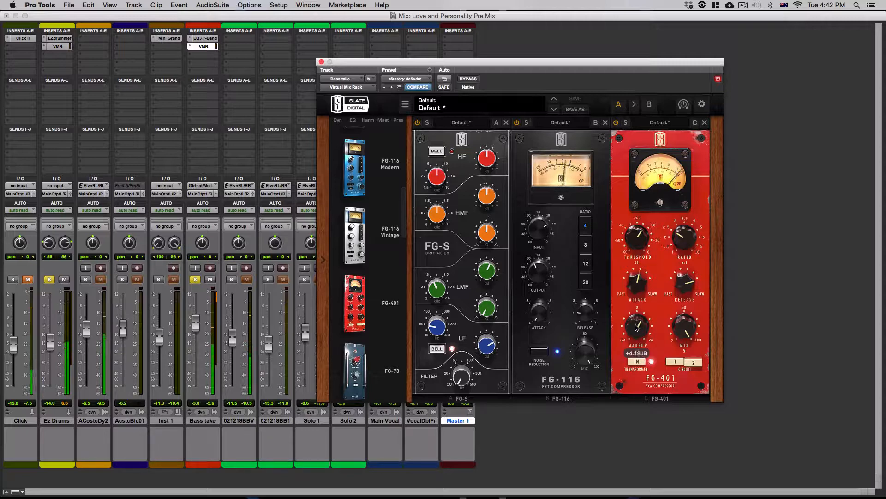
drag(636, 328, 636, 330)
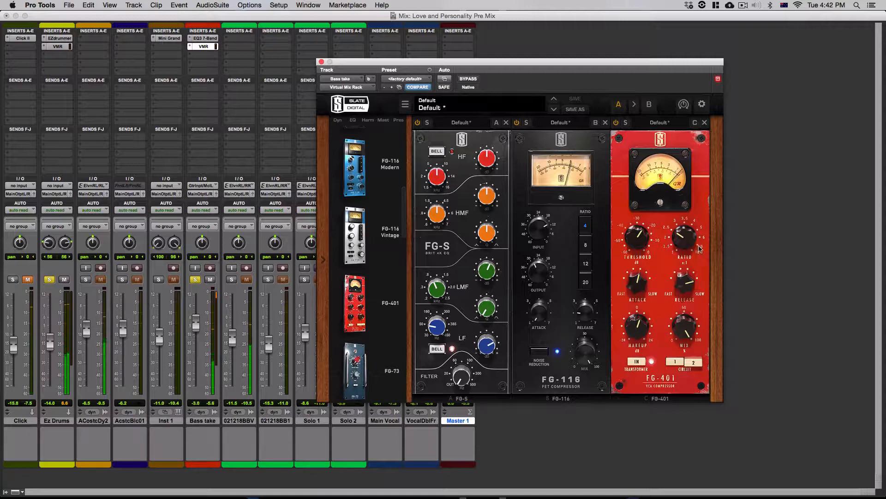
Toggle the FG-401's circuit setting and compare the bass with the module switched off and on
click(695, 365)
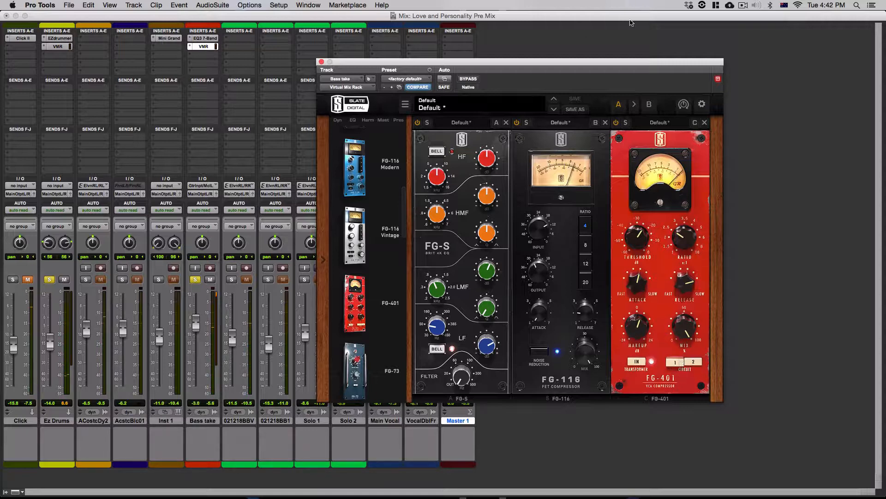
click(615, 124)
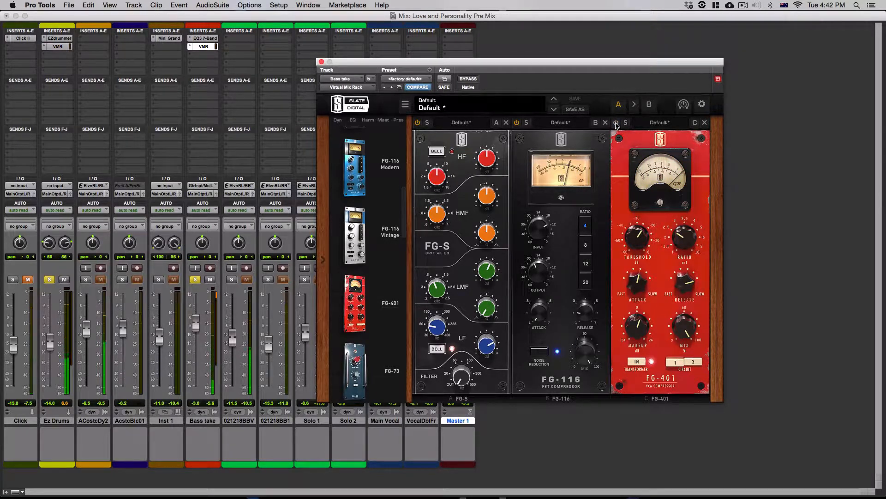
click(615, 123)
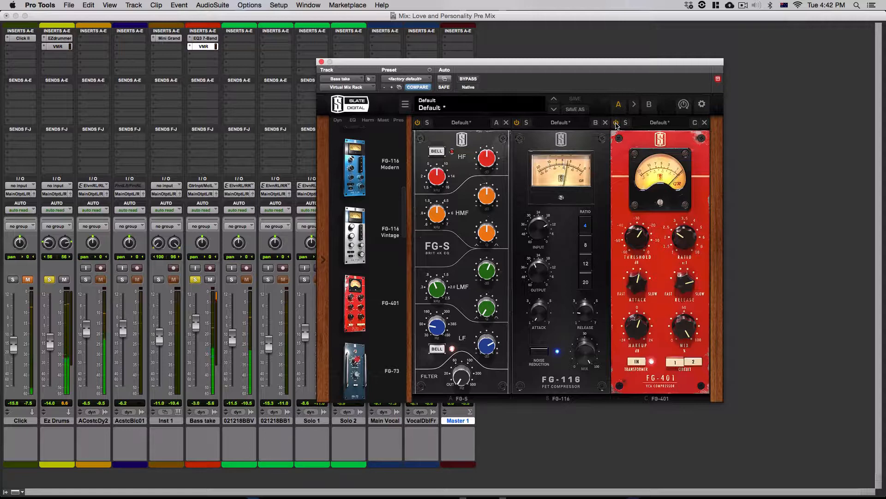
Stop playback, set the FG-401's attack to 3, and resume playback
key(space)
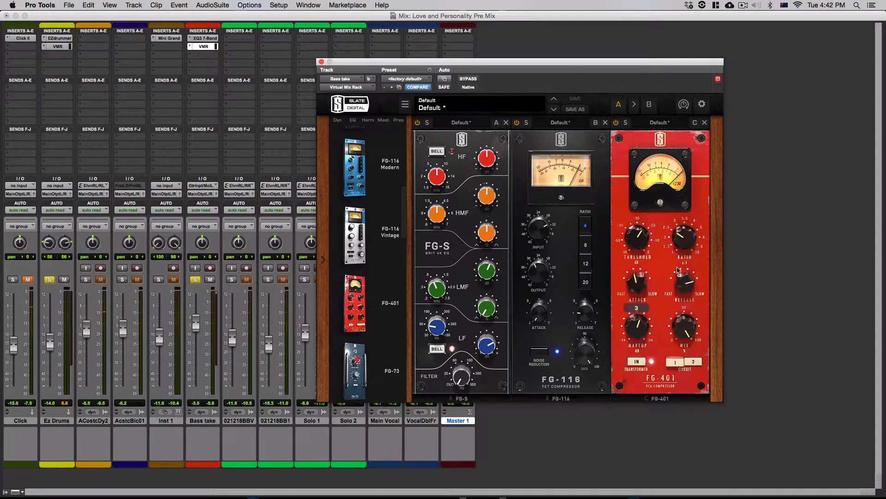
drag(637, 271, 623, 273)
key(space)
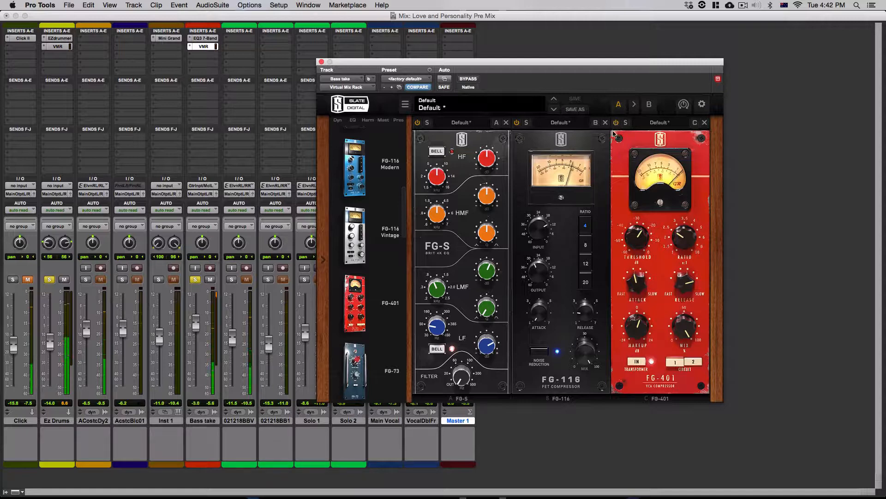
Move the rack window aside in the Edit window, play from the p2 marker, and return to the Mix window
key(super+equal)
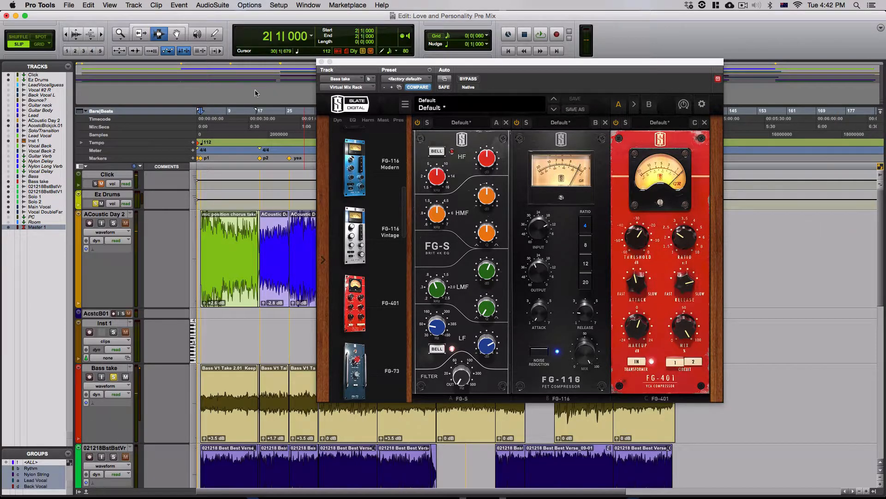
drag(438, 63, 580, 61)
click(260, 158)
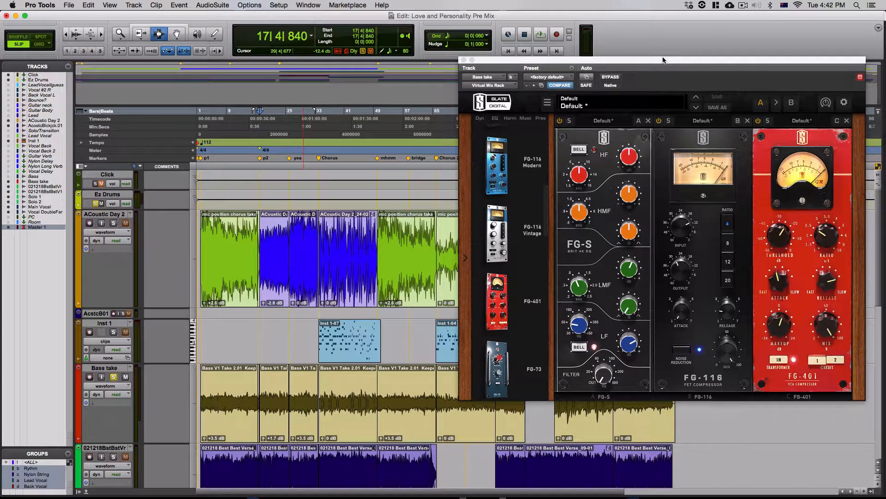
key(space)
key(super+equal)
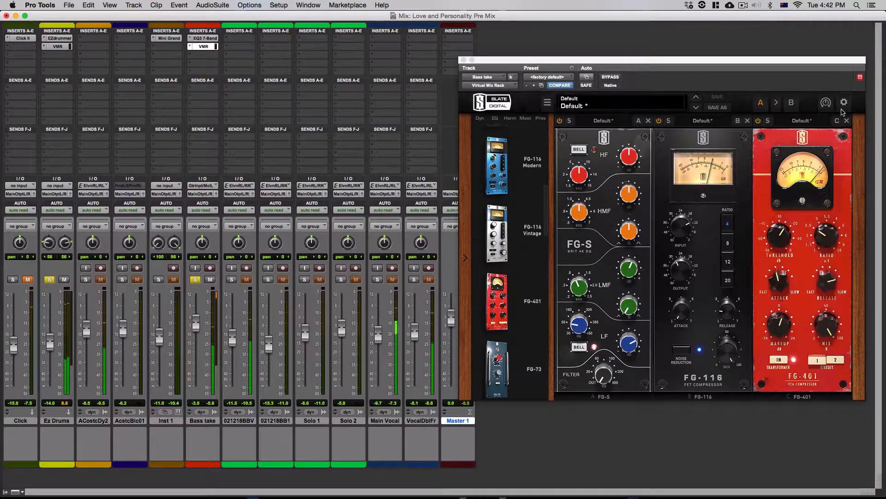
Compare the bass with the FG-401 switched off and on during playback from the p2 section
click(758, 120)
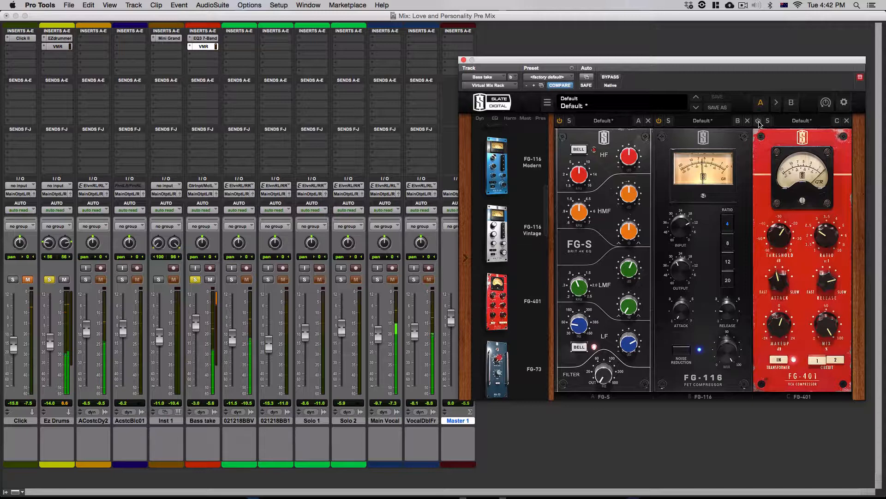
click(758, 121)
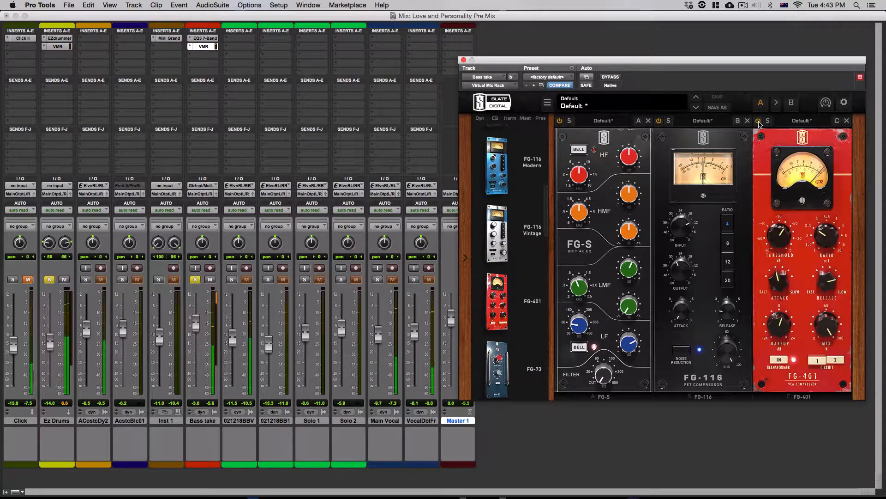
click(759, 121)
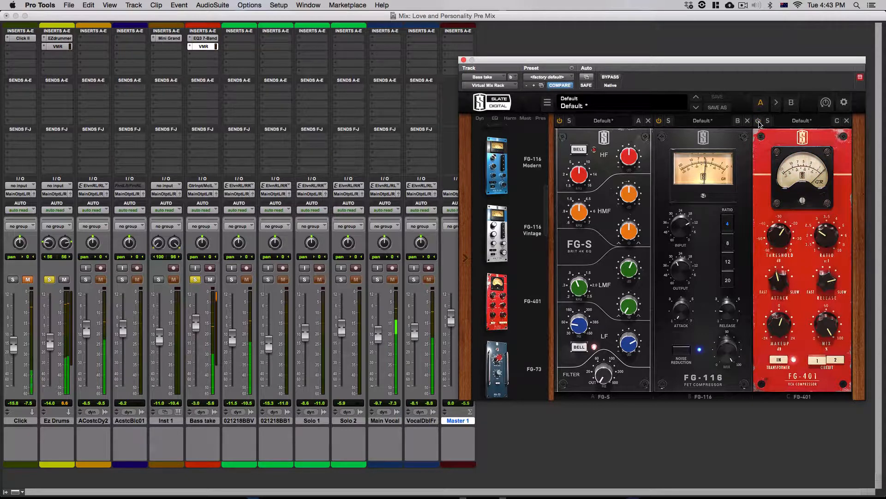
click(758, 121)
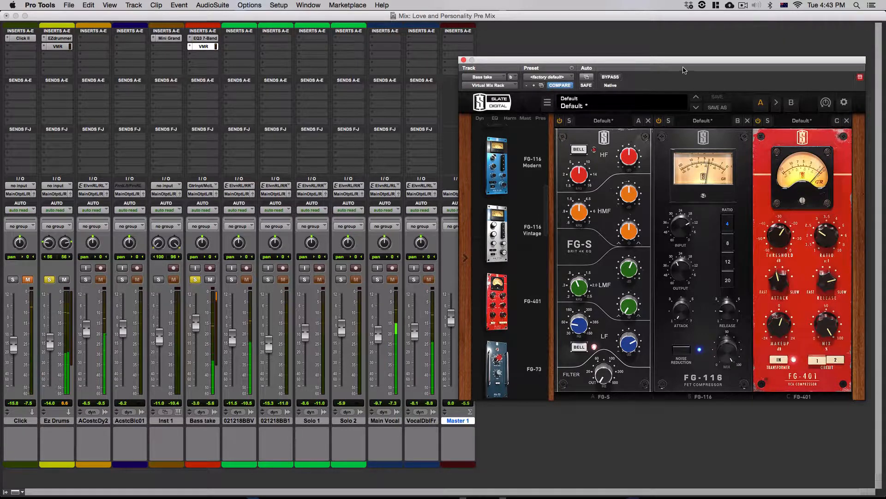
Close the Virtual Mix Rack window and create one new stereo Aux Input track
drag(684, 70, 589, 50)
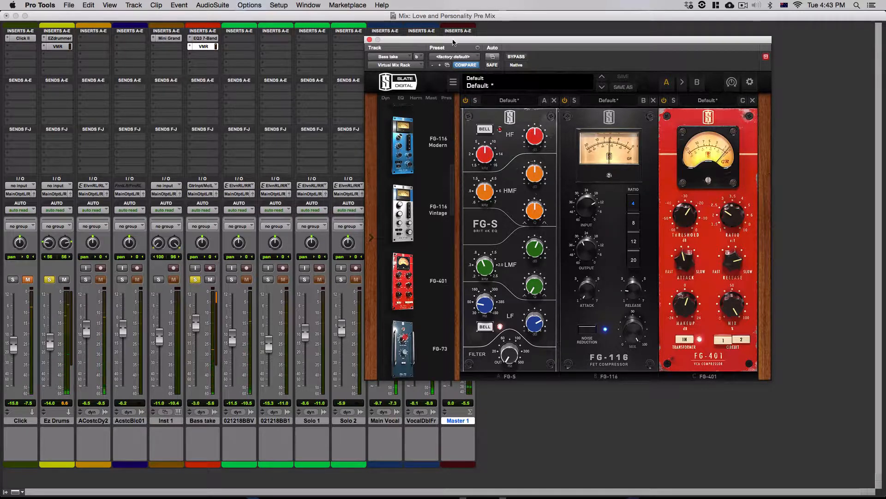
click(369, 39)
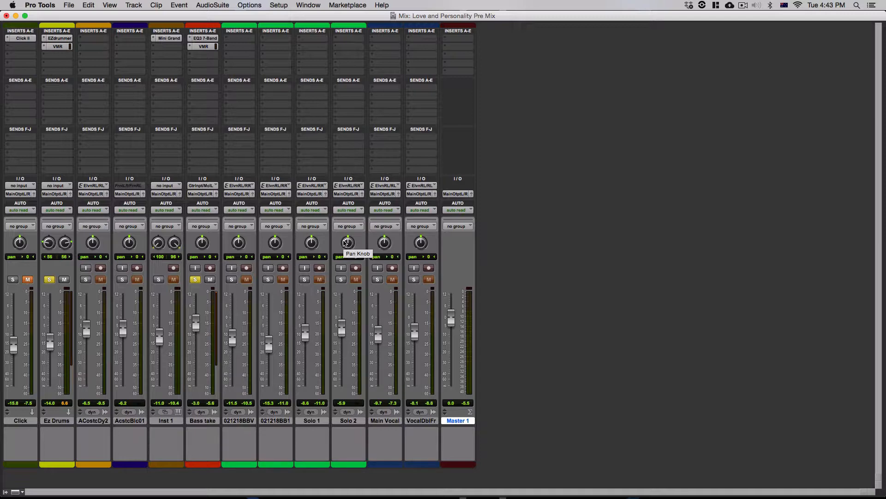
key(super+shift+n)
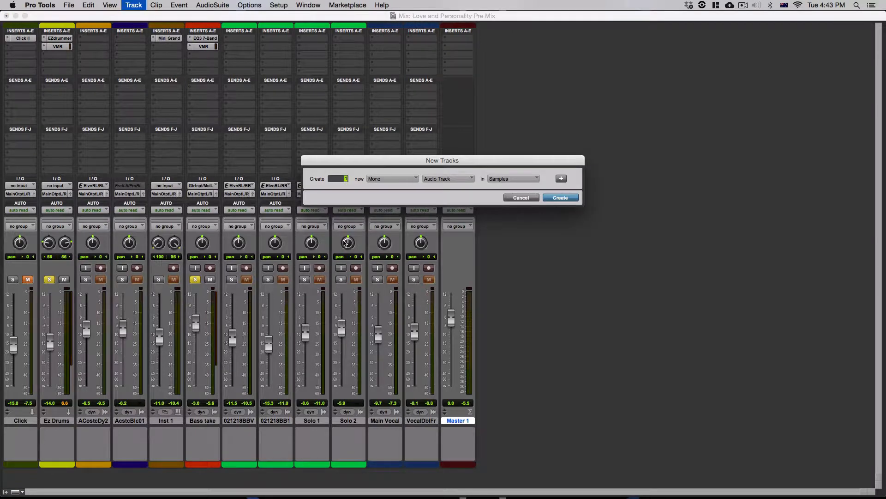
click(404, 180)
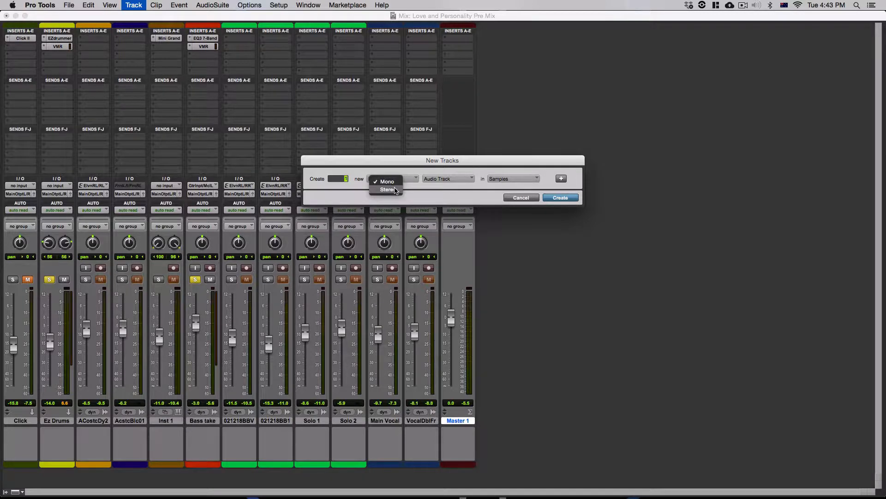
click(387, 187)
click(464, 180)
click(471, 190)
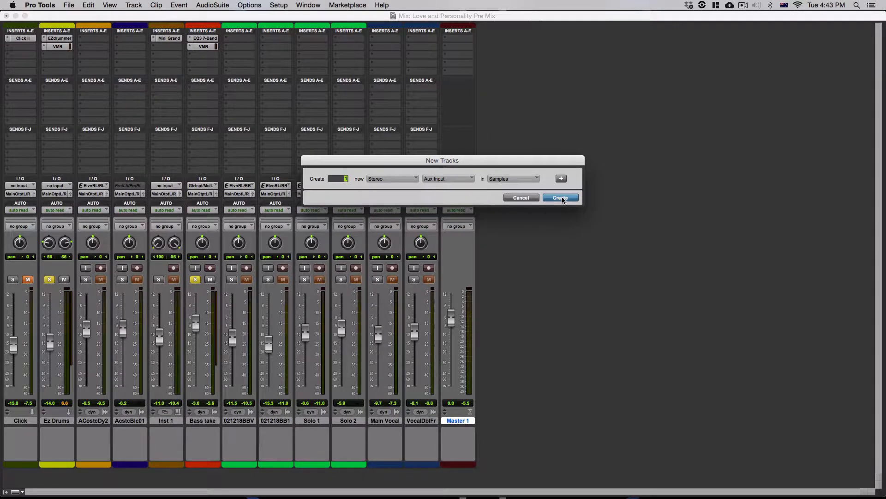
click(561, 198)
Place the new aux track directly after Bass take and rename it RC
drag(502, 423, 240, 421)
double_click(240, 421)
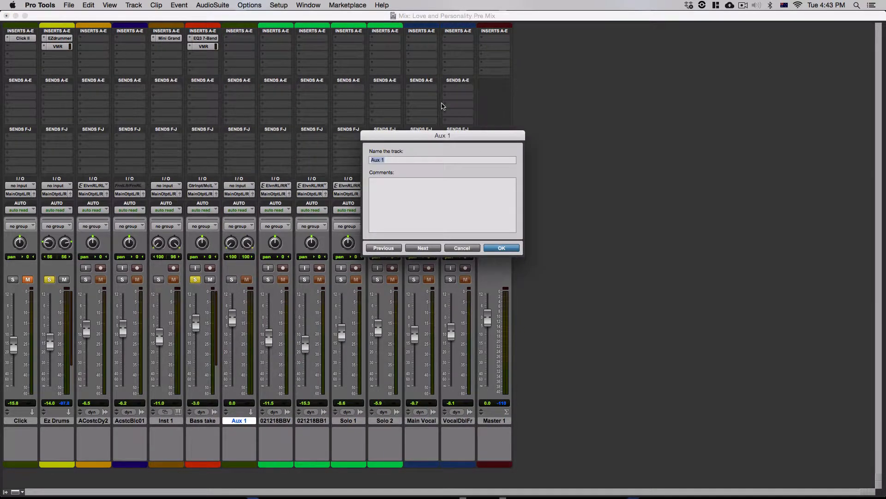
key(BackSpace)
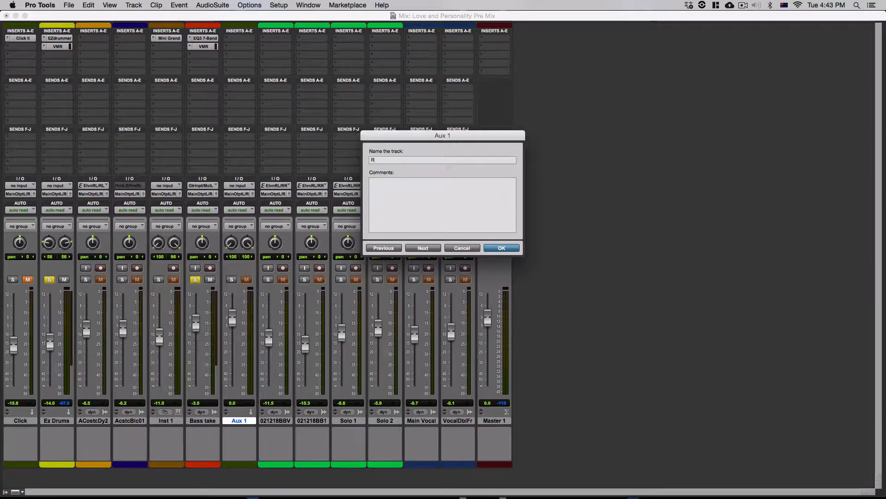
key(Return)
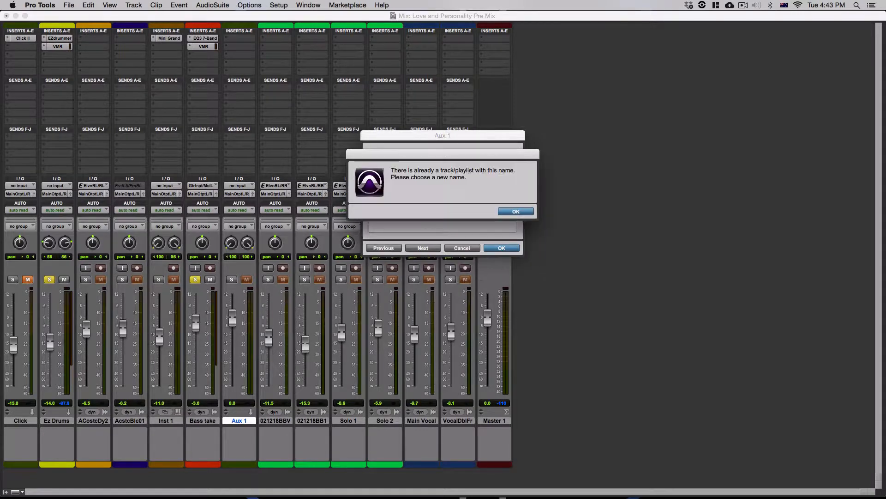
click(516, 212)
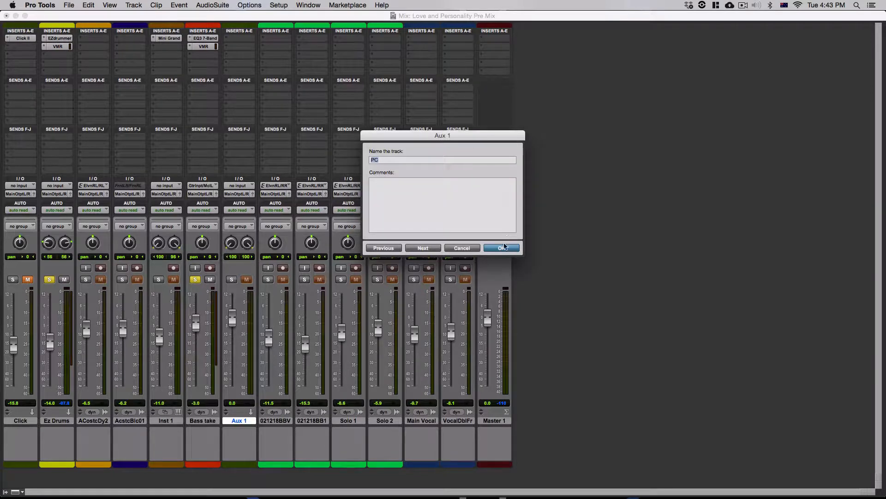
key(BackSpace)
key(Return)
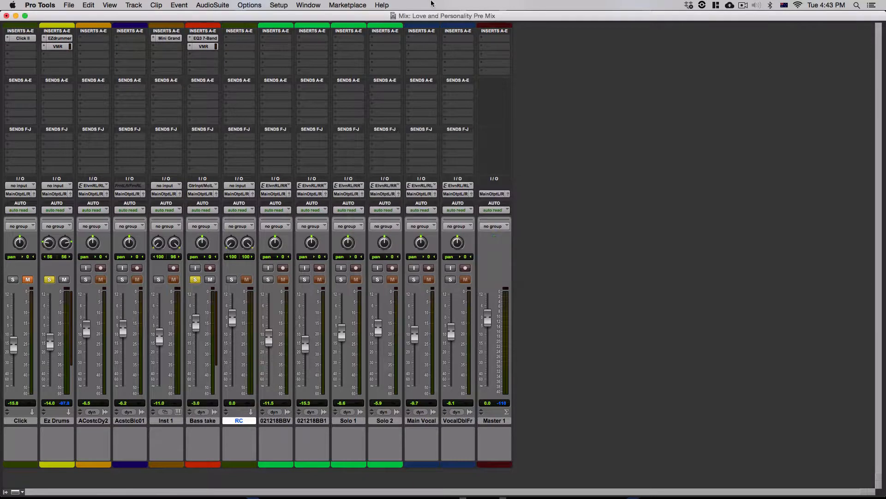
Colour the RC track orange and solo it
double_click(239, 464)
click(127, 252)
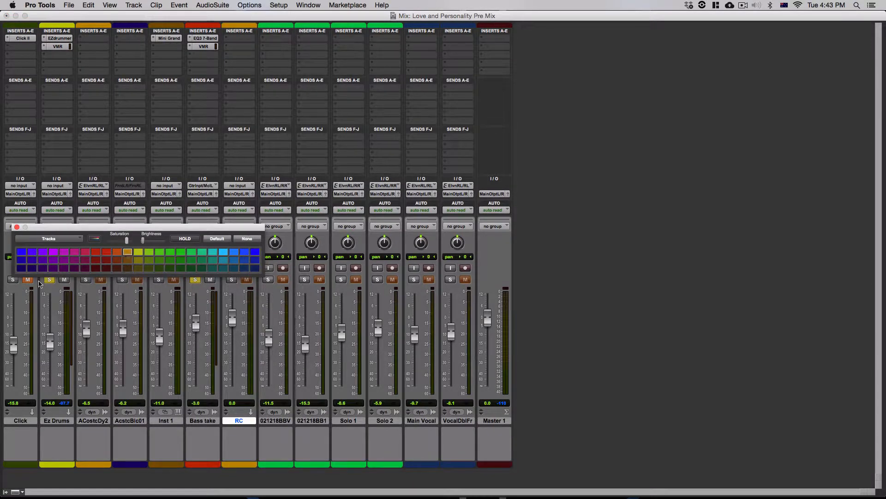
click(16, 227)
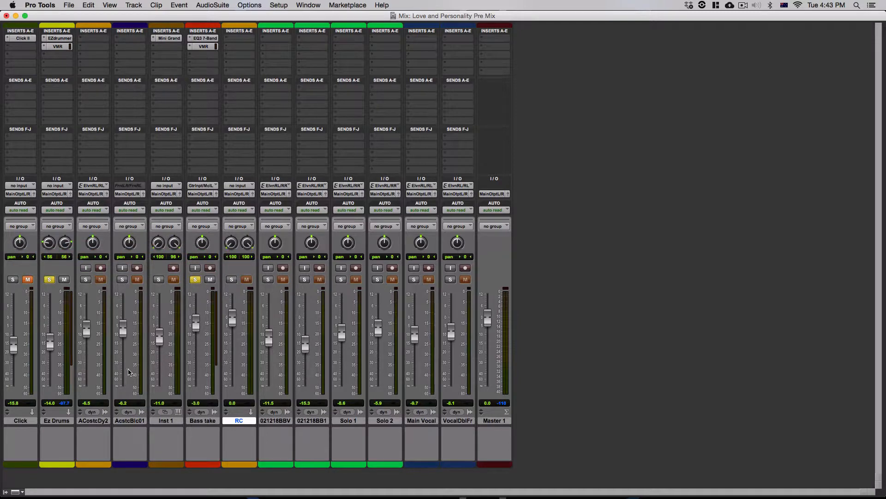
click(231, 279)
Add a Bus 1-2 stereo send at 0.0 dB on Ez Drums and copy the send to Bass take
click(59, 137)
mouse_move(68, 162)
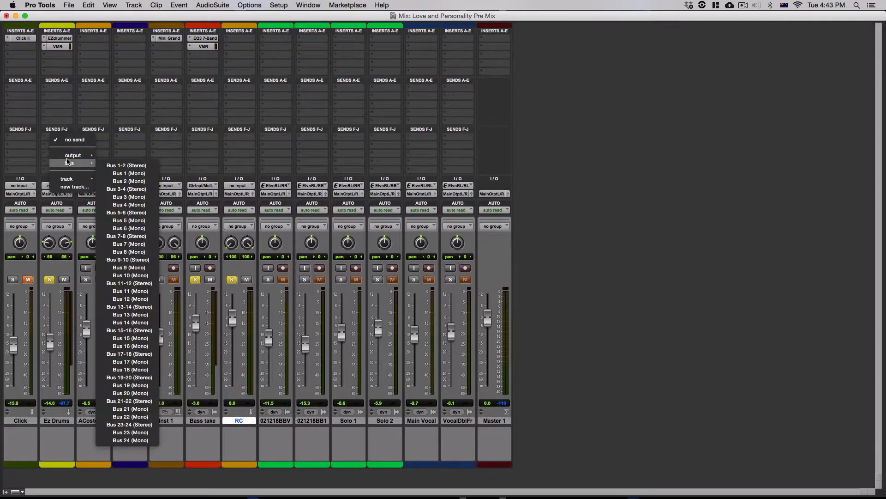
click(124, 166)
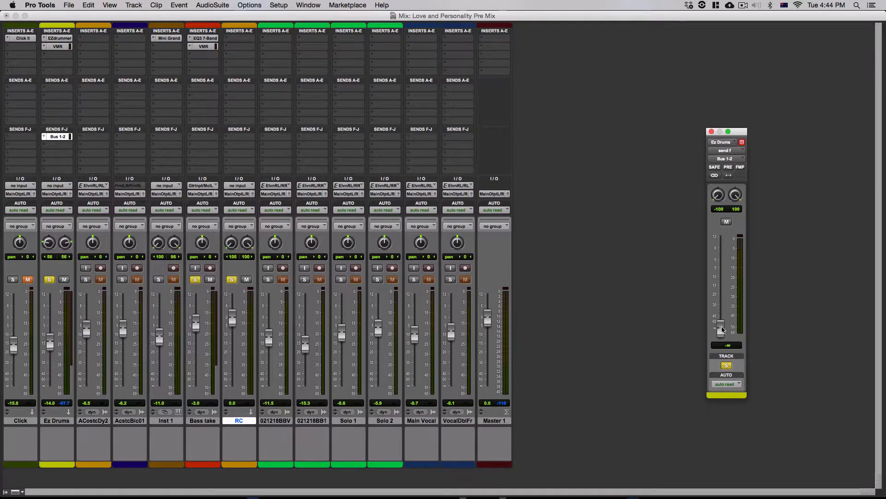
alt+click(722, 330)
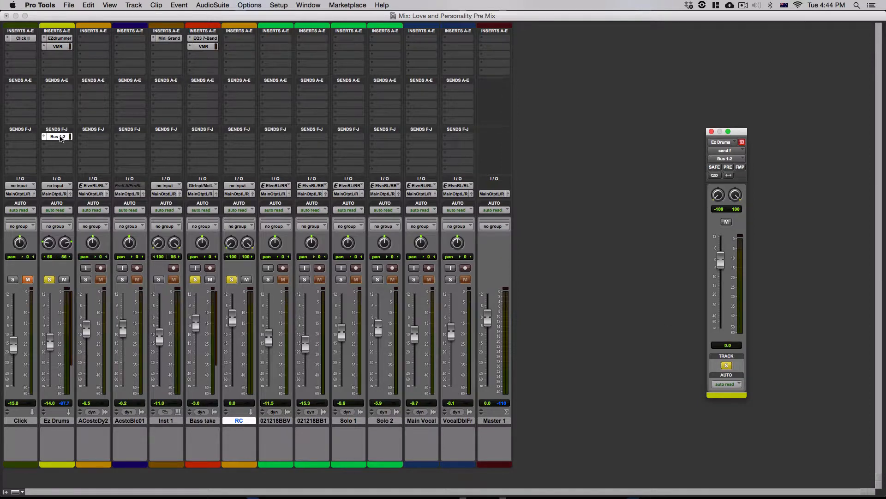
drag(58, 136, 204, 143)
Set the RC track's input to Bus 1-2 and close the Ez Drums send window
click(242, 186)
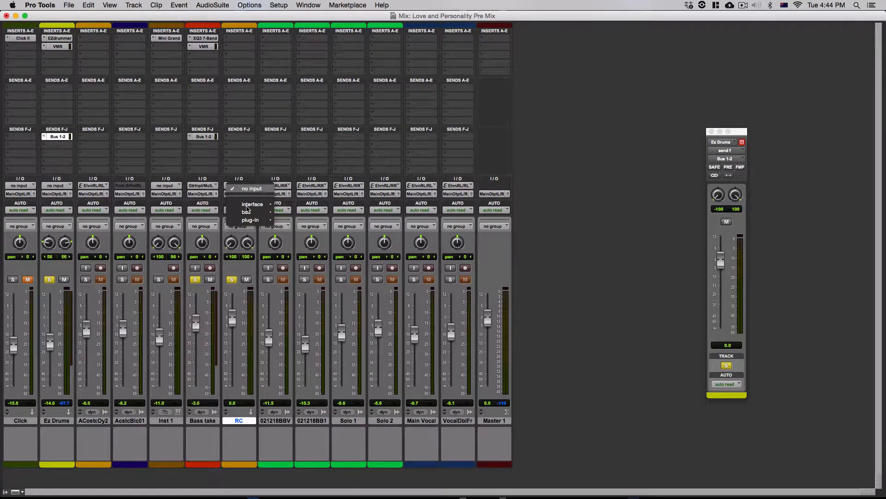
mouse_move(253, 212)
click(306, 214)
click(306, 212)
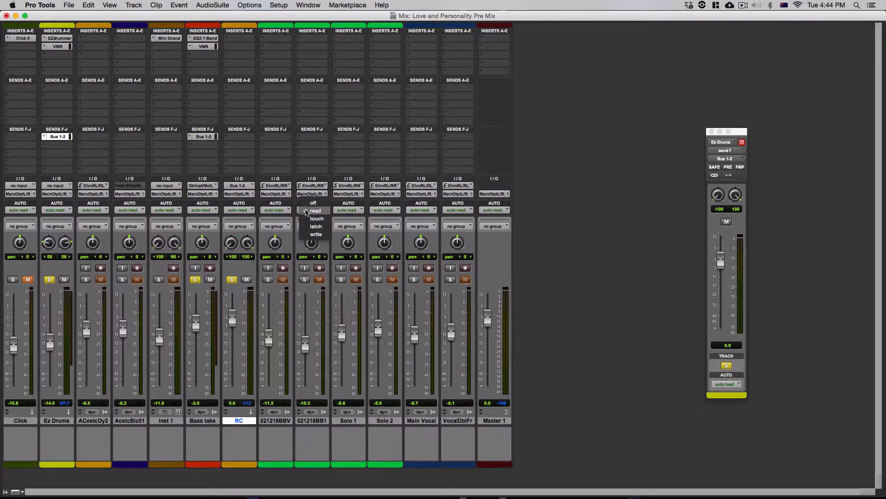
click(339, 144)
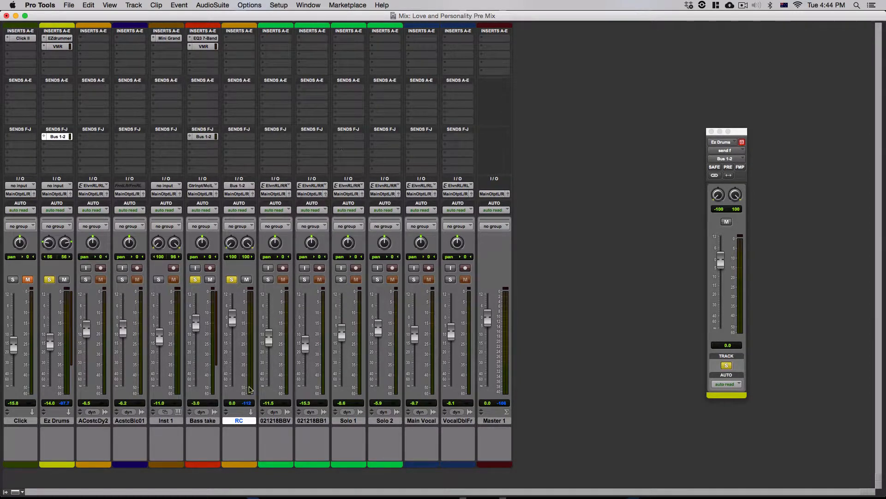
click(709, 131)
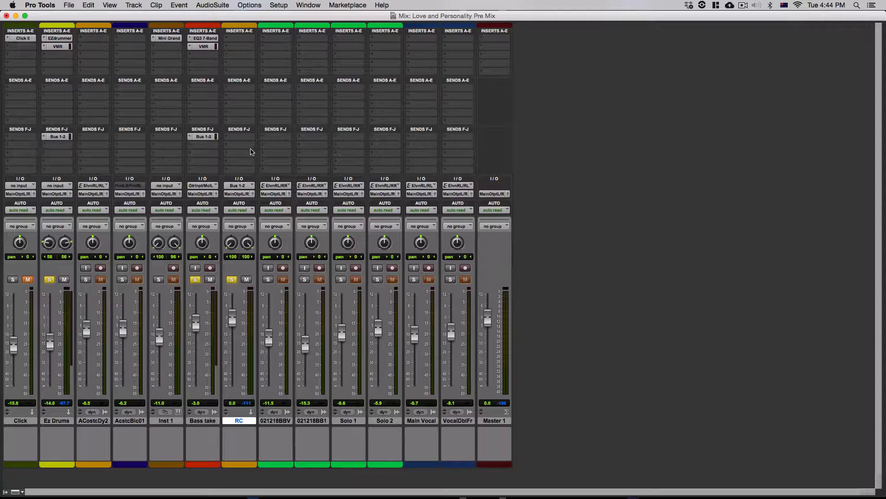
Reset the pan of Bass take's Bus 1-2 send to 0 and close its send window
click(203, 136)
alt+click(732, 185)
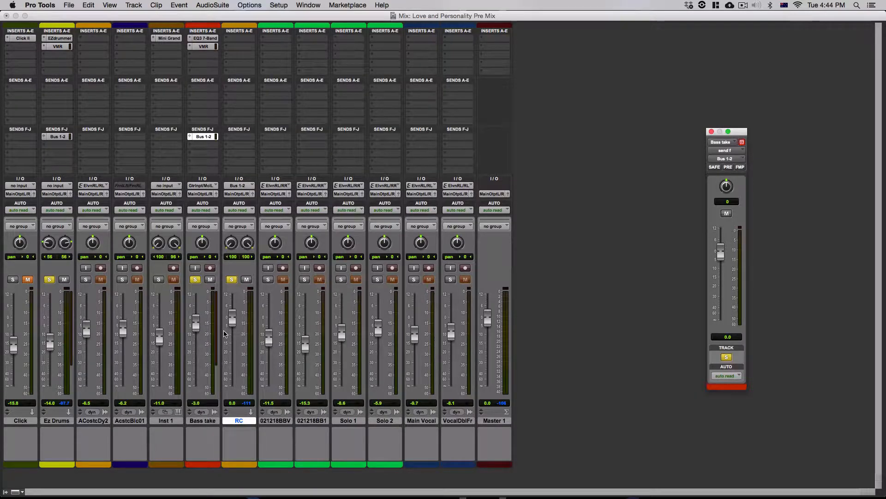
click(710, 132)
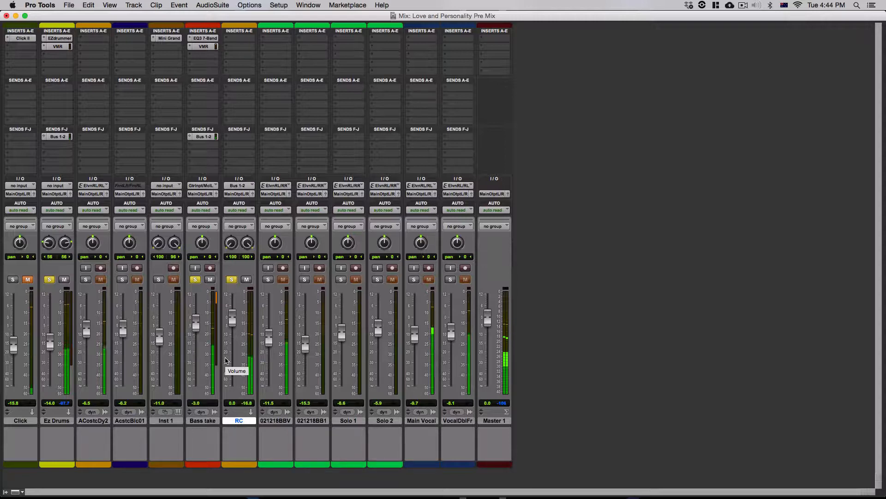
Lower the Bus 1-2 send levels to -6.8 dB on Ez Drums and -4.9 dB on Bass take, and resume playback
click(59, 137)
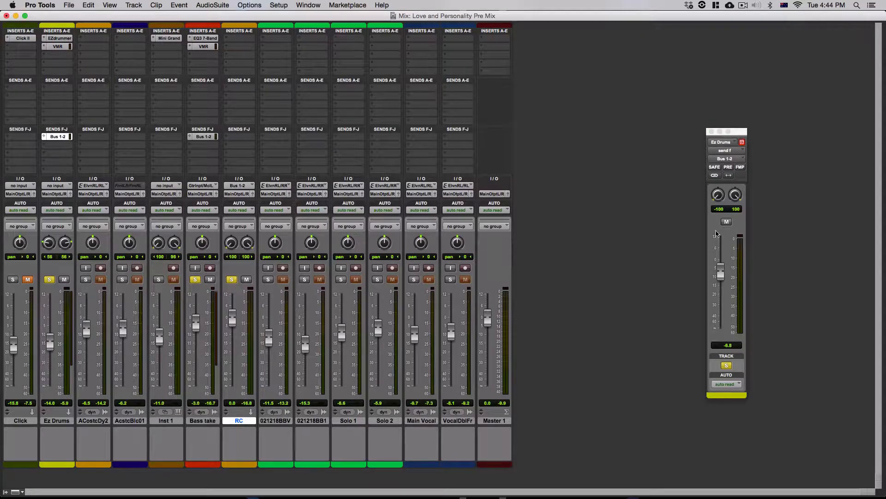
click(204, 137)
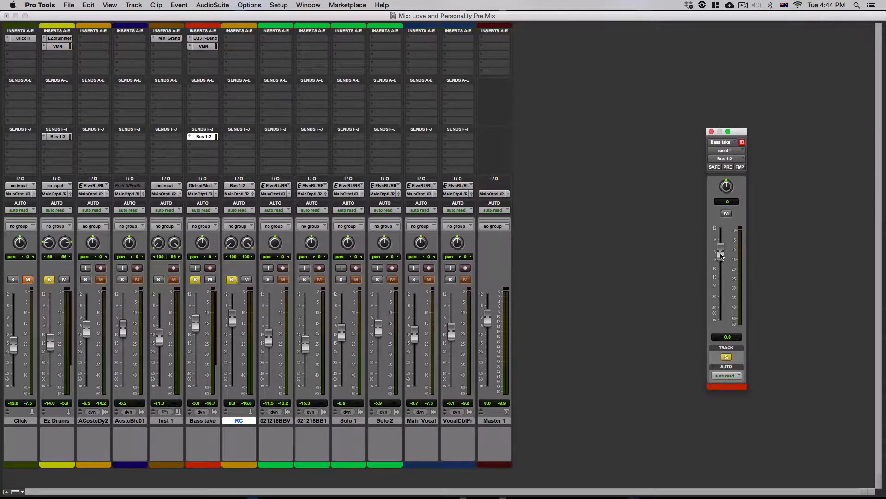
drag(722, 256, 722, 264)
key(space)
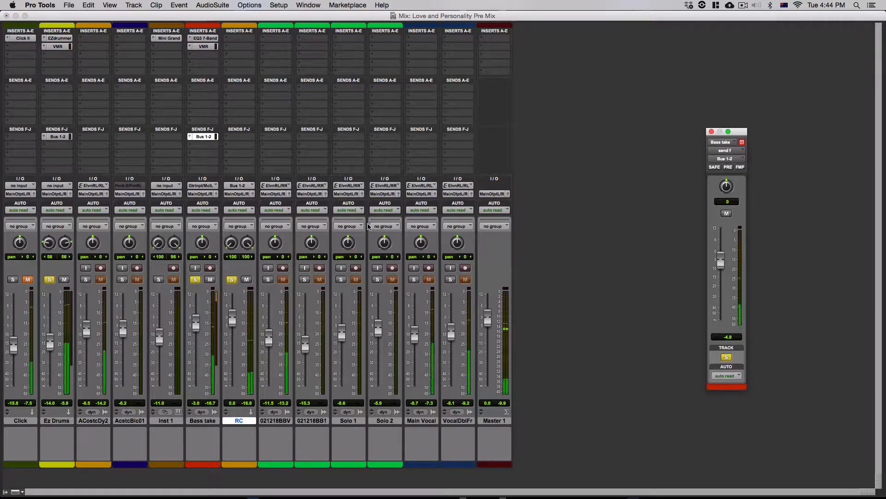
click(712, 131)
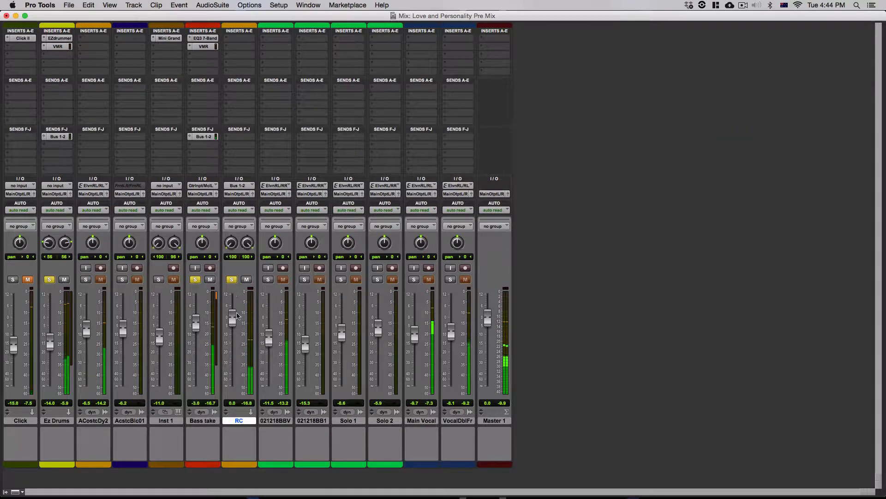
Lower the RC track's volume to about -5.9 dB and compare the mix with its solo off and on
drag(232, 321, 232, 326)
click(231, 280)
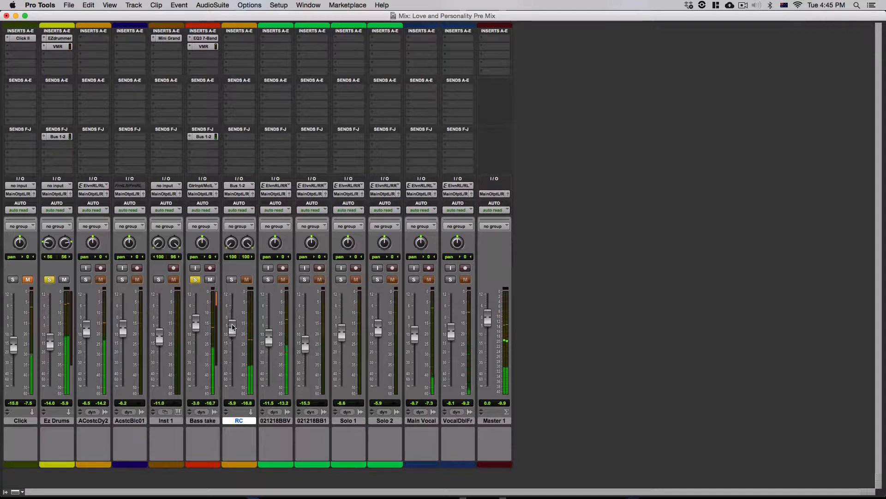
click(232, 280)
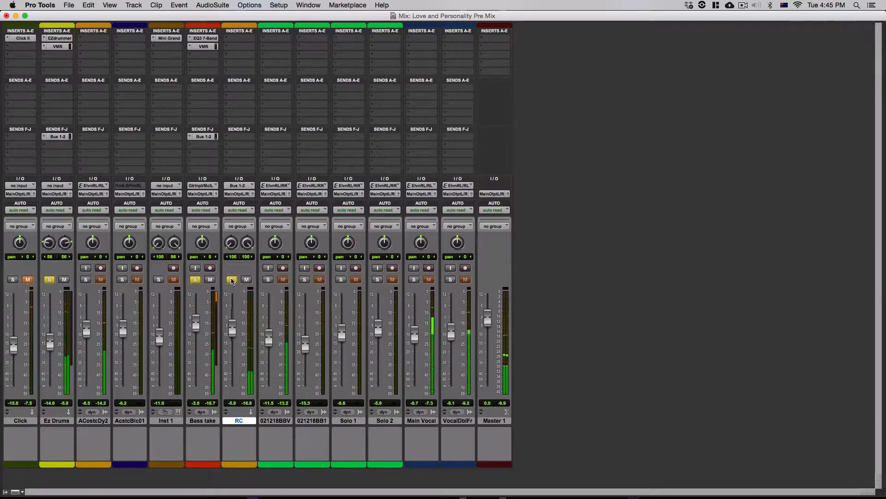
Insert the stereo VBC Rack dynamics plug-in in the RC track's first insert slot
click(246, 41)
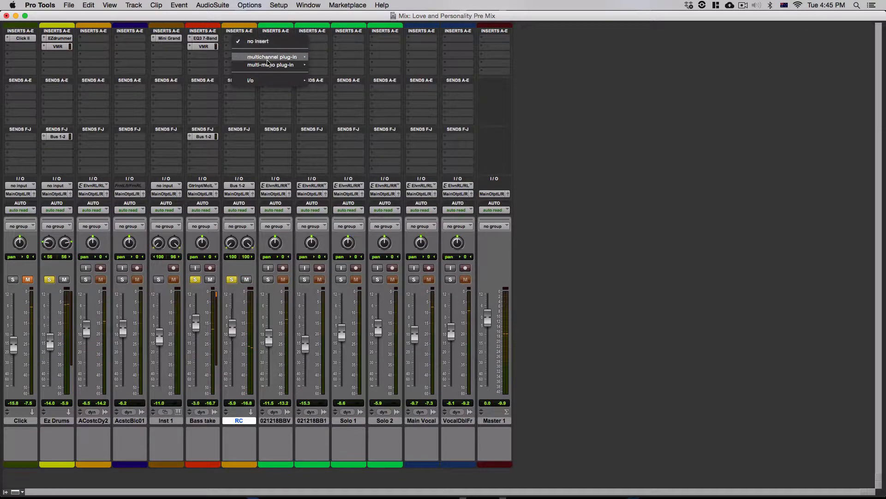
mouse_move(267, 59)
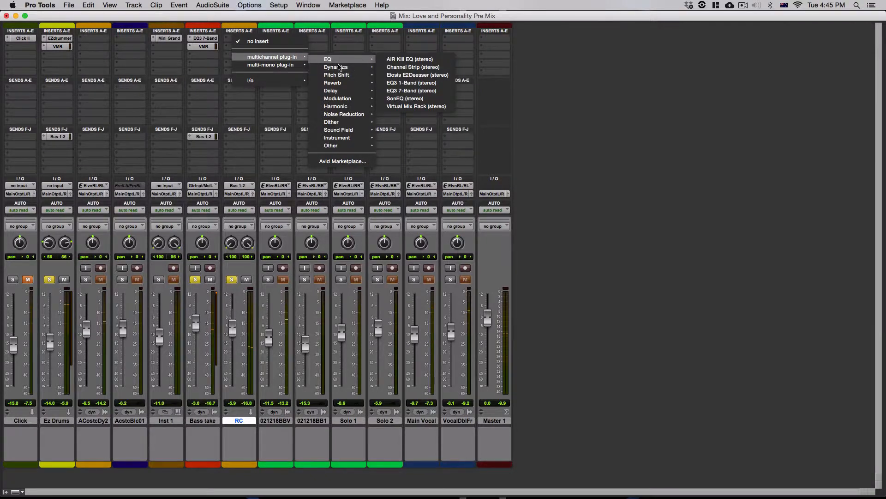
mouse_move(343, 66)
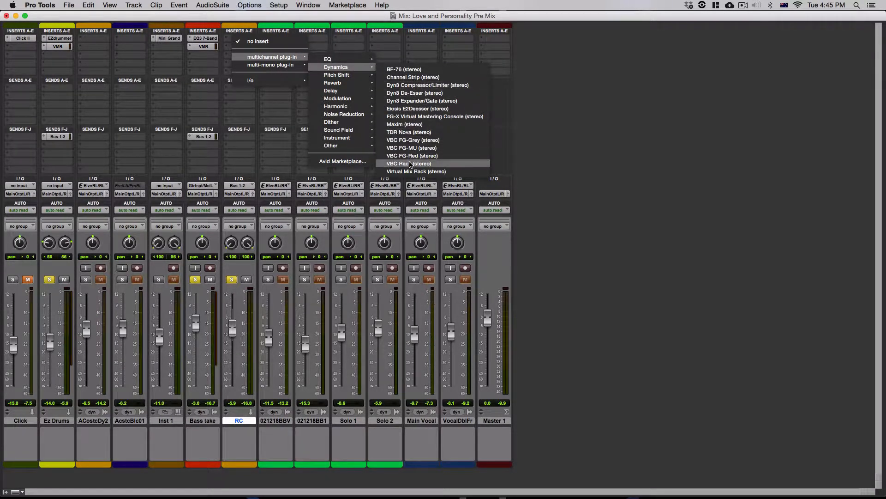
click(409, 164)
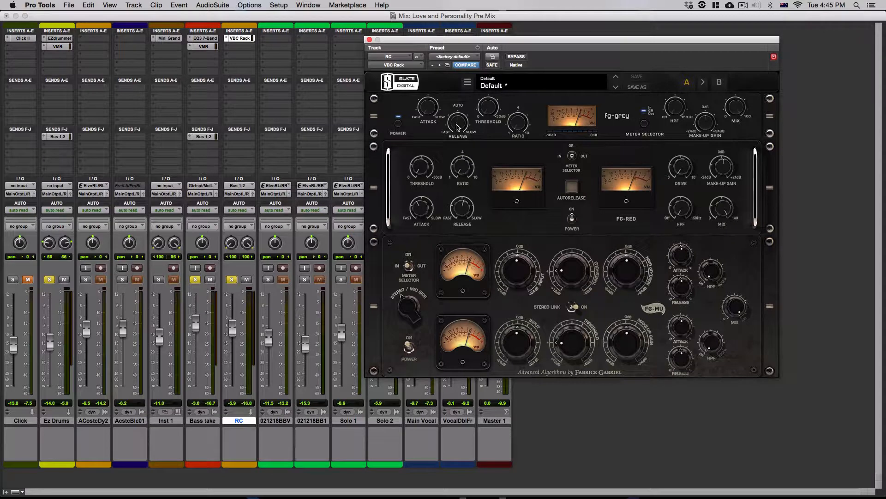
Set the FG-Grey's threshold to -29.2 dB, attack to 0.1 and release to 0.4 during playback, and bypass the VBC Rack
mouse_move(487, 112)
drag(488, 119, 495, 46)
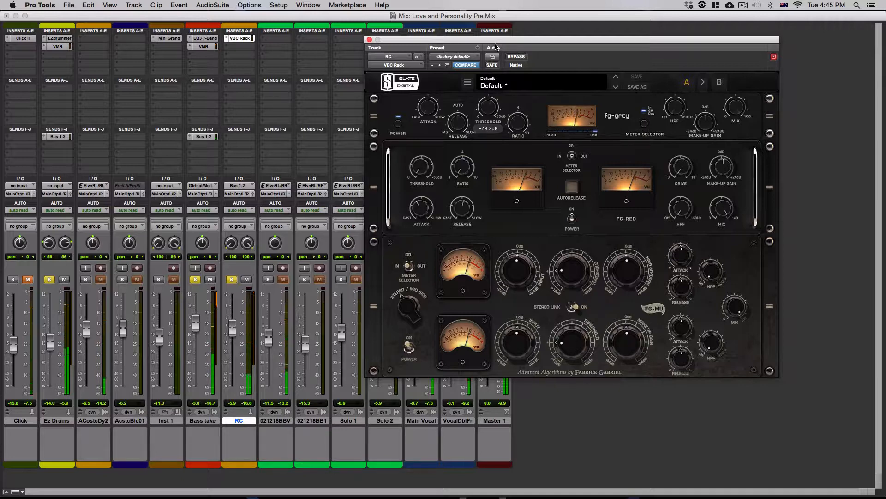
drag(495, 47, 495, 46)
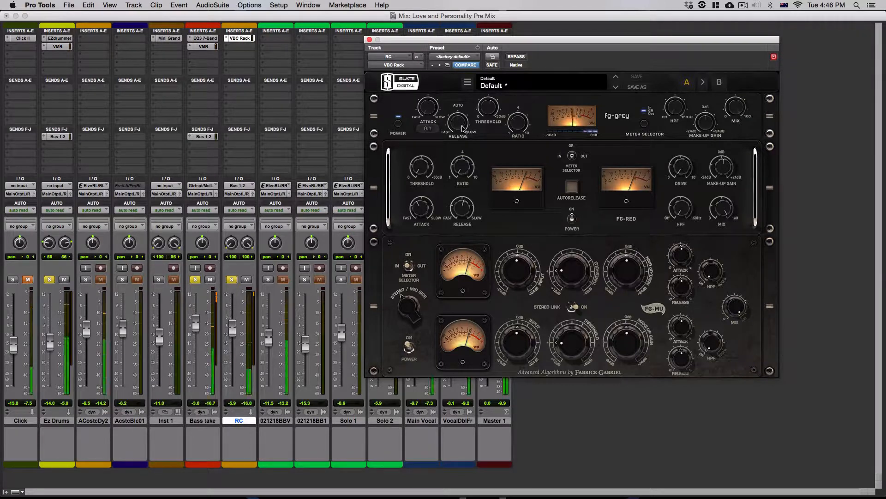
mouse_move(460, 126)
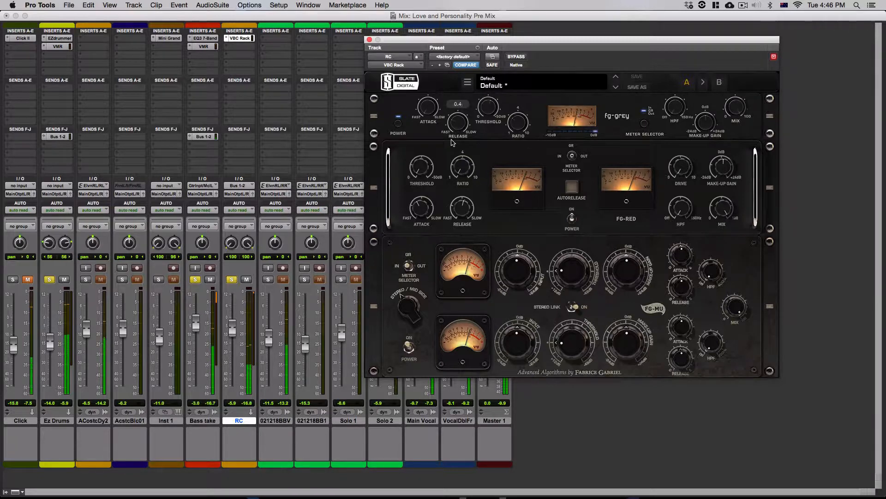
click(516, 57)
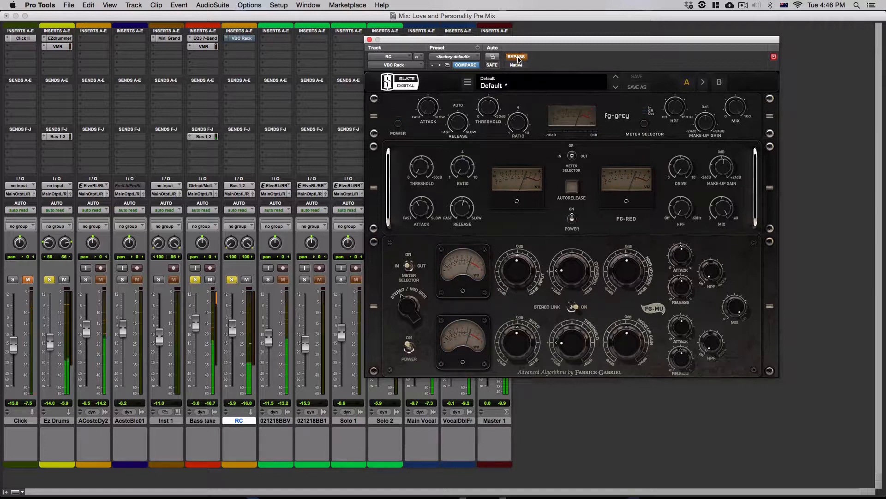
Reactivate the VBC Rack and adjust the FG-Grey compressor's ratio during playback
click(517, 57)
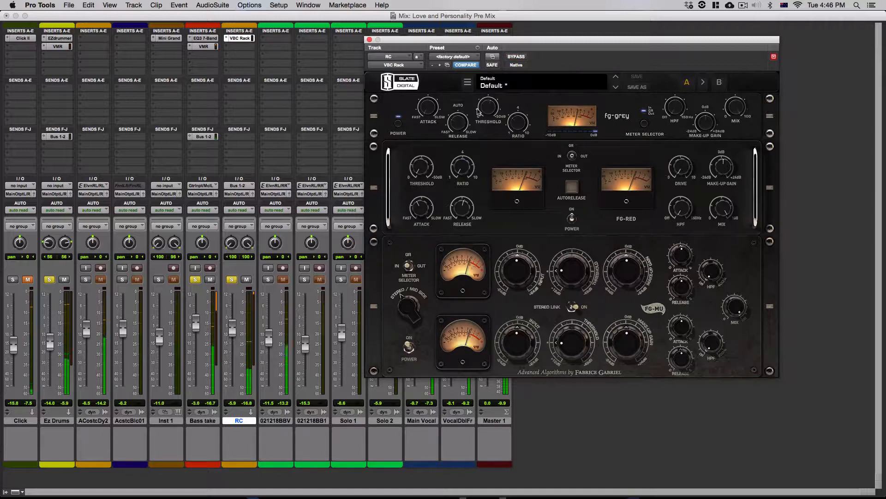
mouse_move(518, 124)
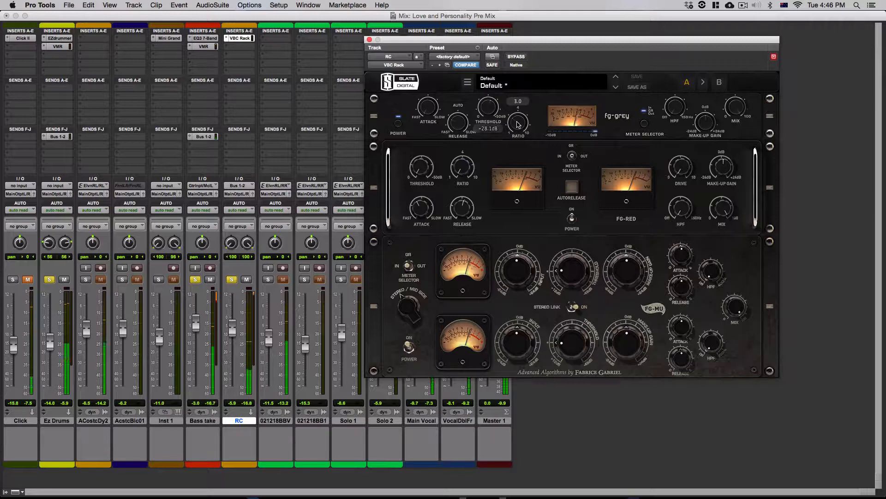
drag(518, 124, 518, 107)
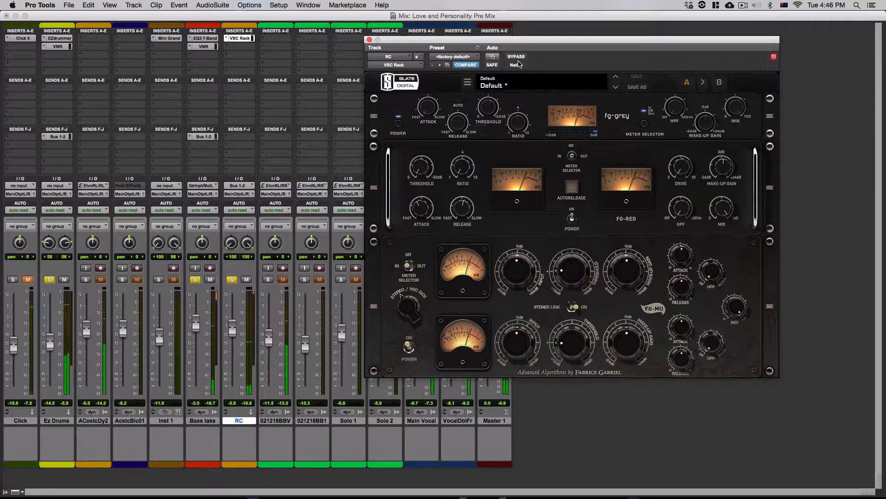
Compare the RC track's sound with the VBC Rack bypassed and active, leaving the plug-in active
click(520, 58)
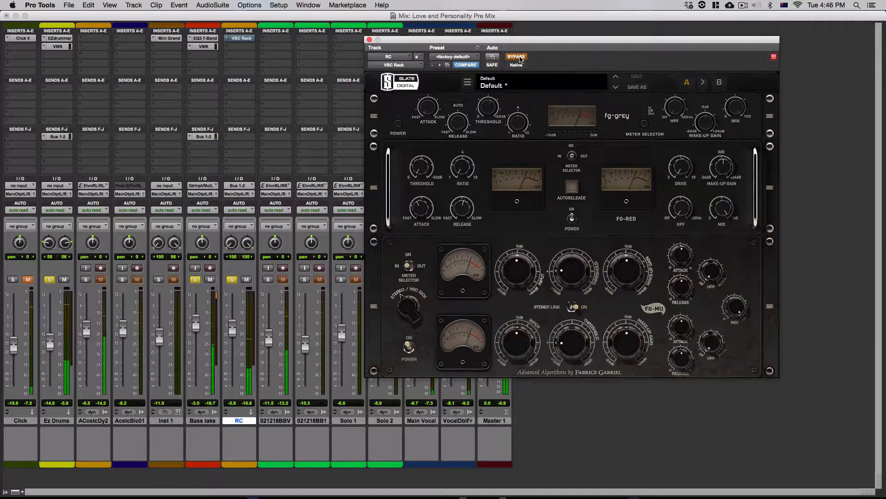
click(520, 58)
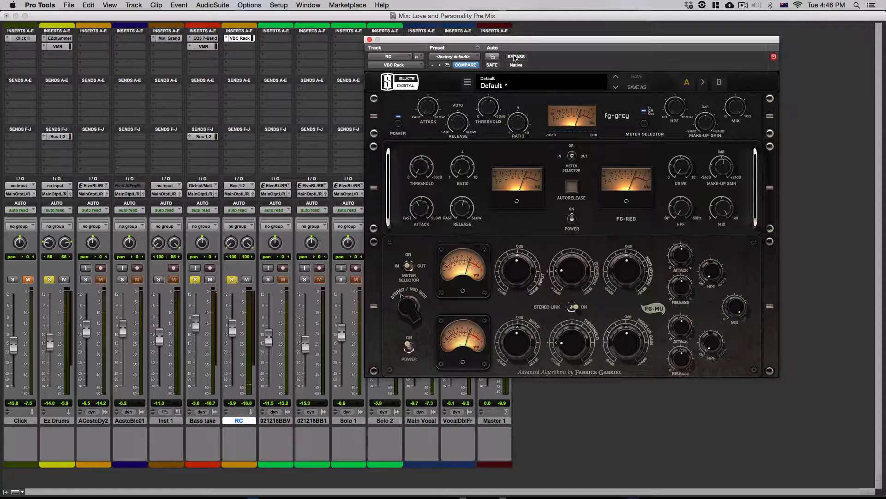
click(519, 57)
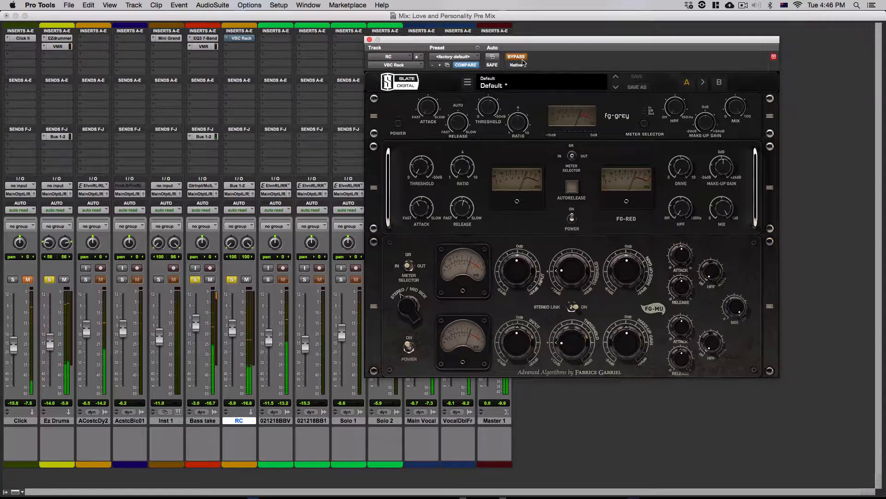
click(522, 58)
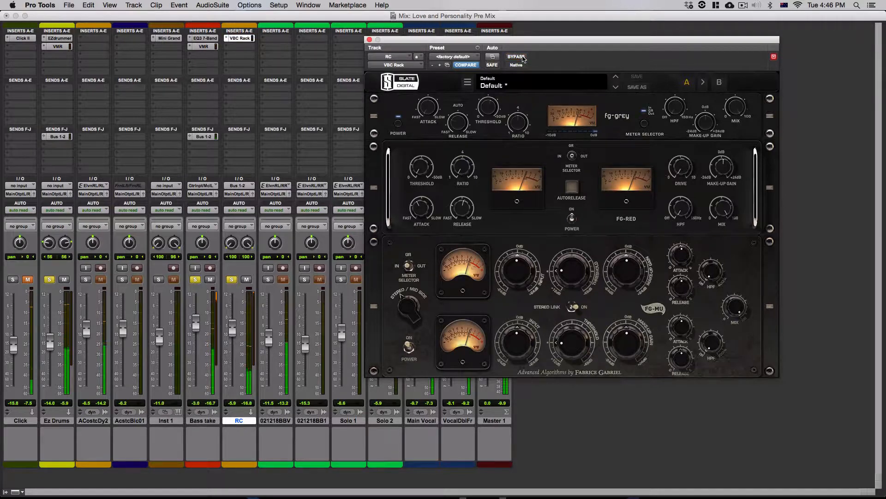
click(523, 57)
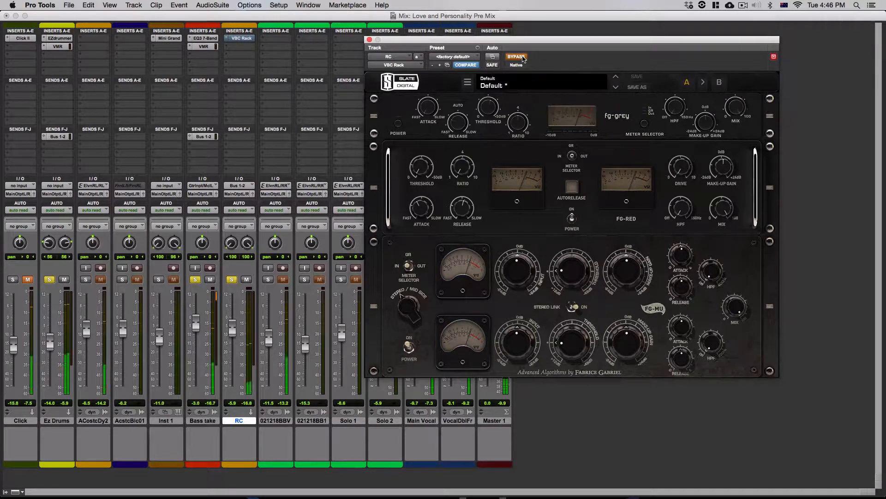
click(522, 57)
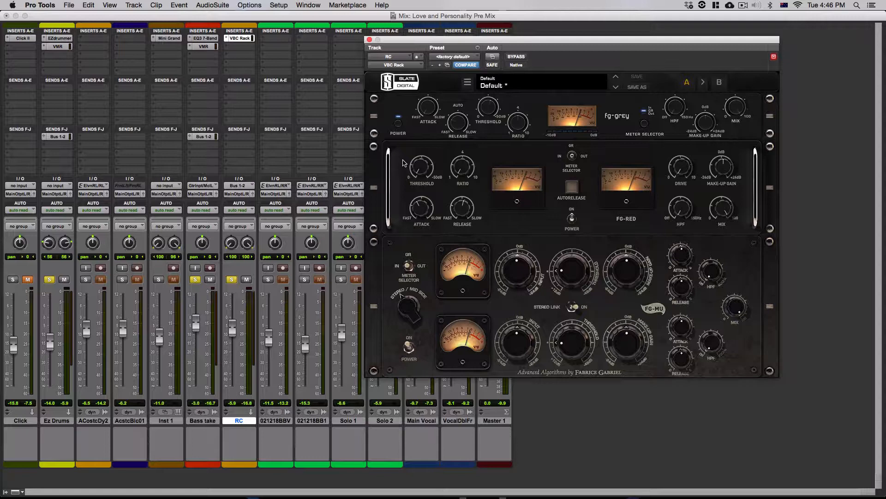
Set the FG-Red's ratio to 3.0 and its threshold to about -27.5 dB during playback, and check the result against bypass
drag(420, 209, 457, 229)
click(421, 167)
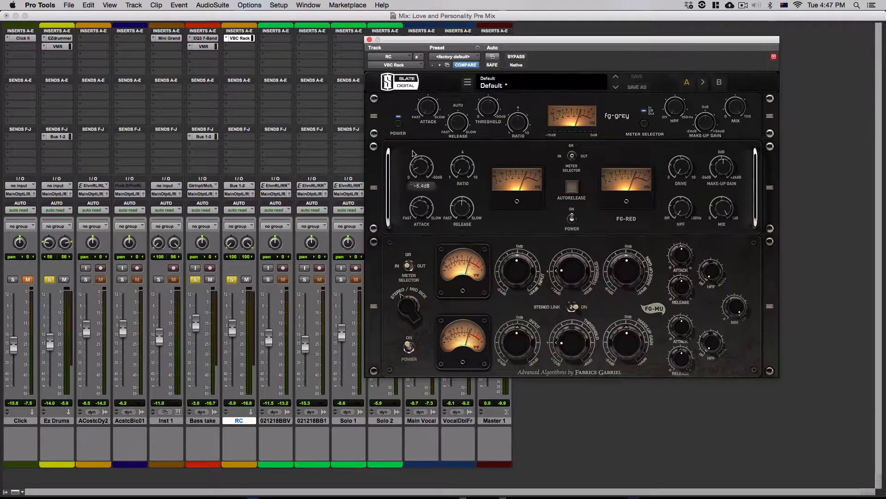
click(462, 172)
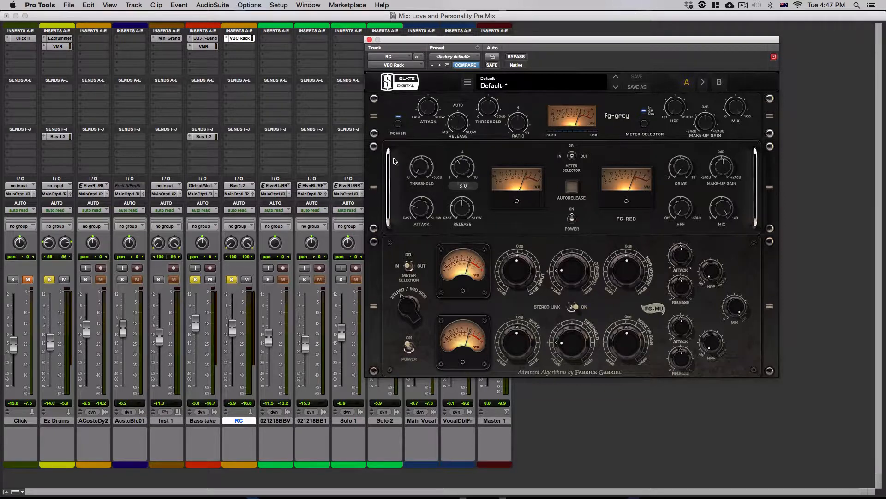
click(419, 168)
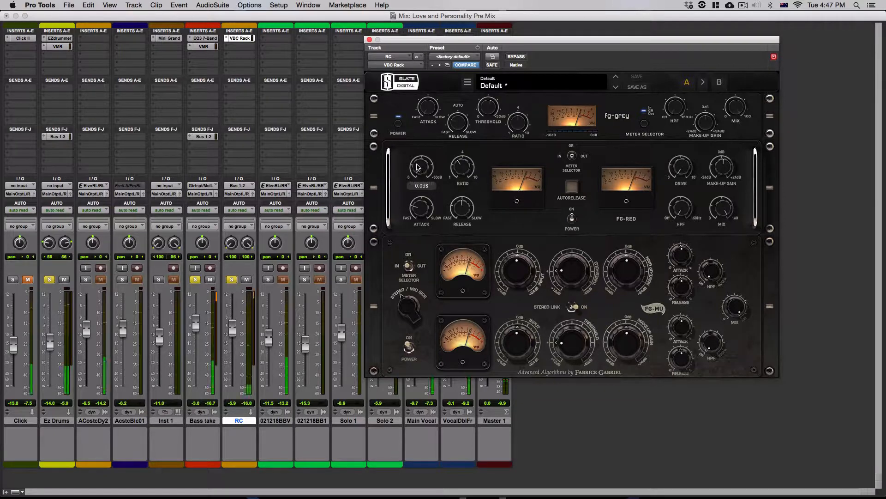
drag(418, 168, 426, 105)
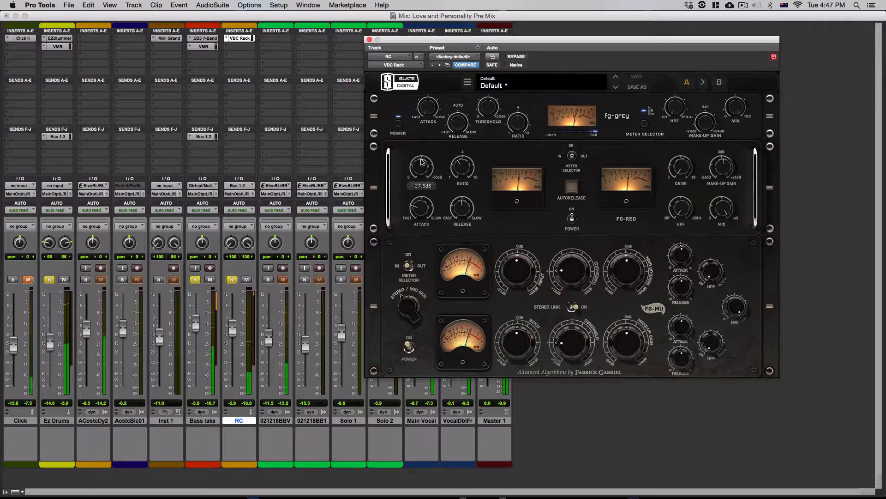
drag(419, 166, 424, 166)
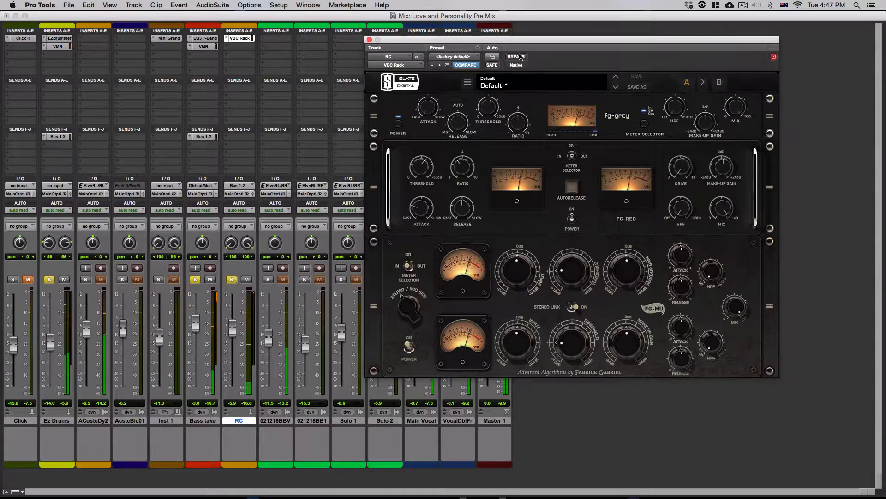
click(516, 56)
click(518, 56)
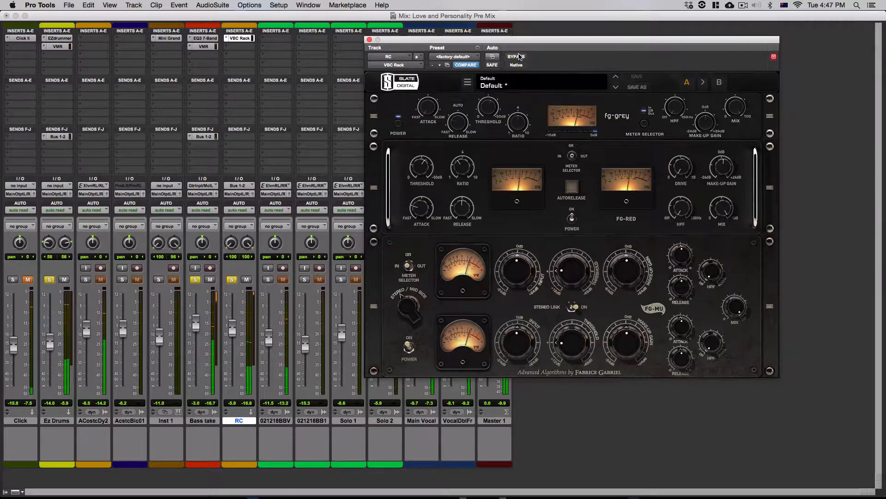
Adjust the FG-Red's release during playback and compare the compression with the VBC Rack bypassed and active
mouse_move(465, 174)
mouse_move(458, 217)
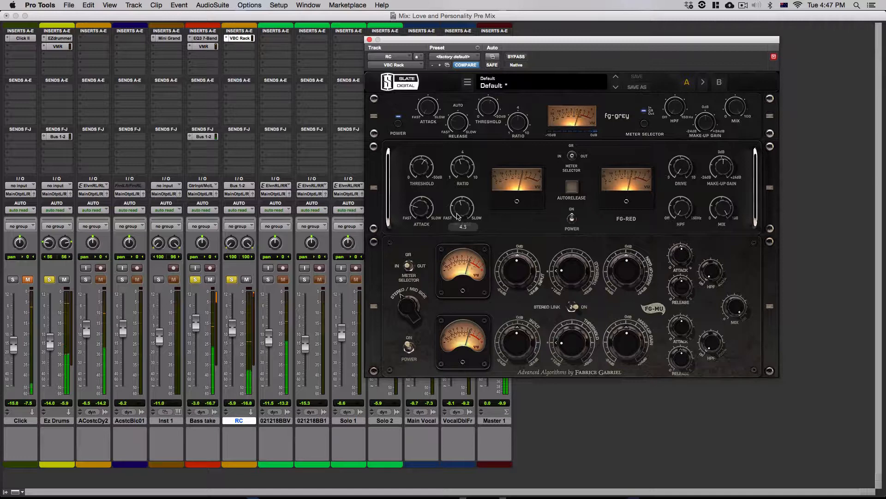
drag(458, 217, 463, 196)
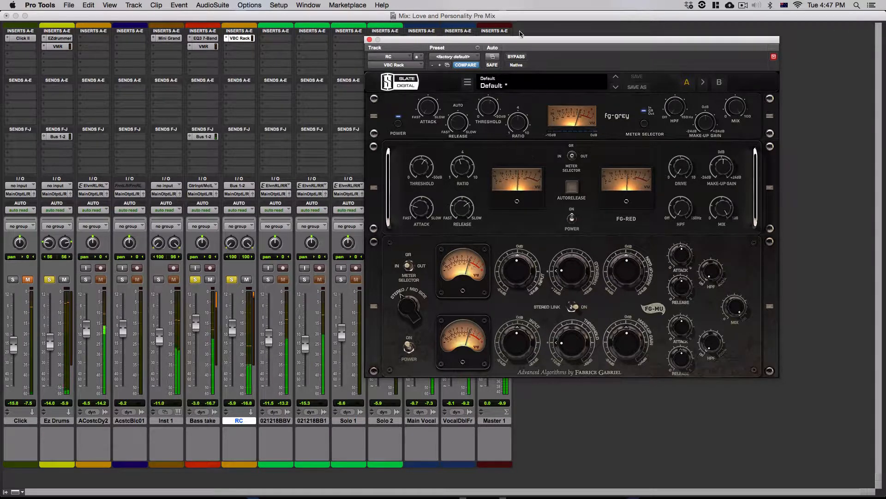
click(517, 57)
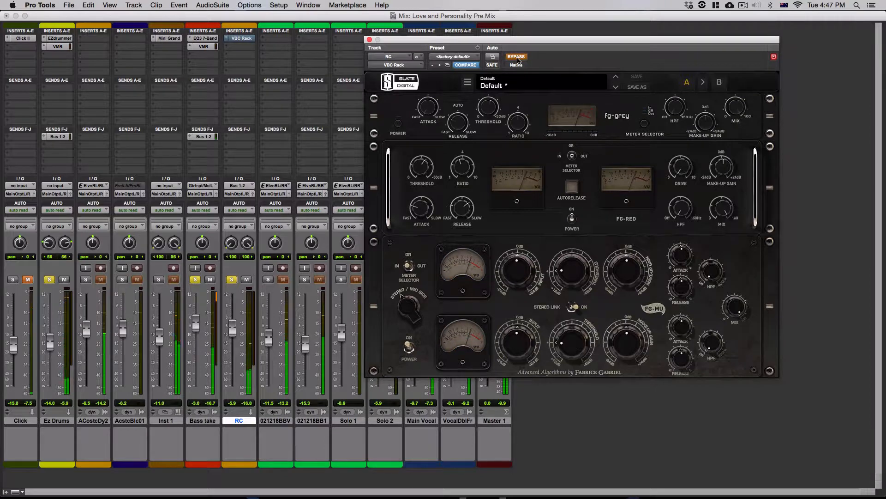
click(517, 57)
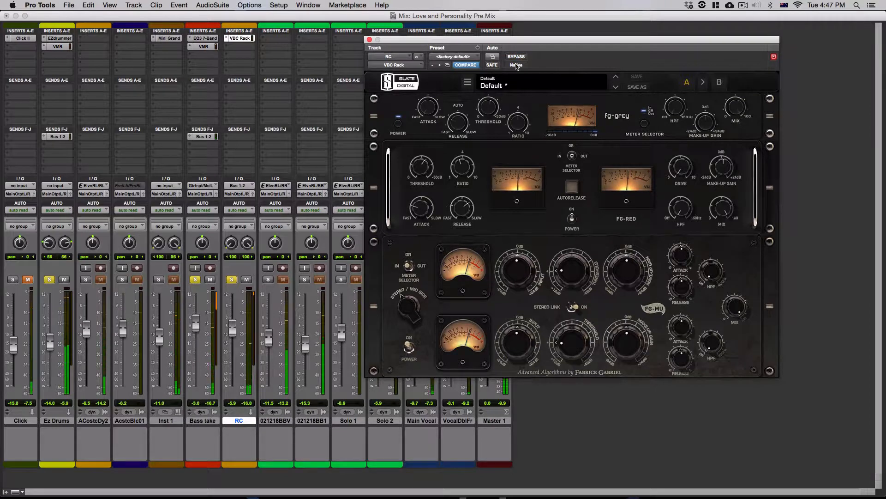
Set the FG-Red's threshold to -32.6 dB and compare the VBC Rack bypassed and active, leaving it active
mouse_move(420, 168)
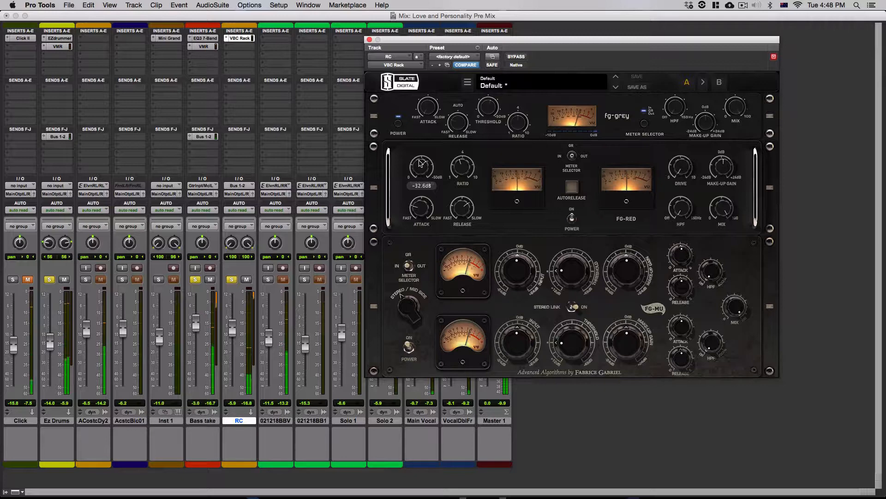
click(515, 57)
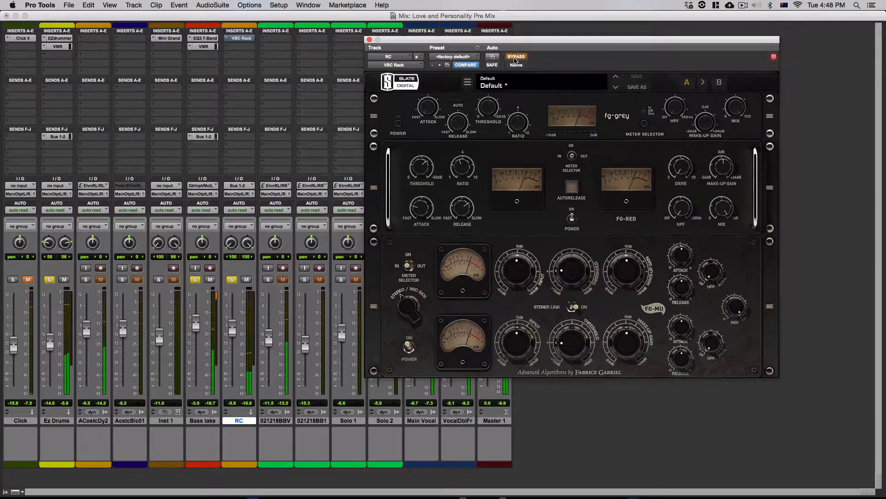
click(515, 57)
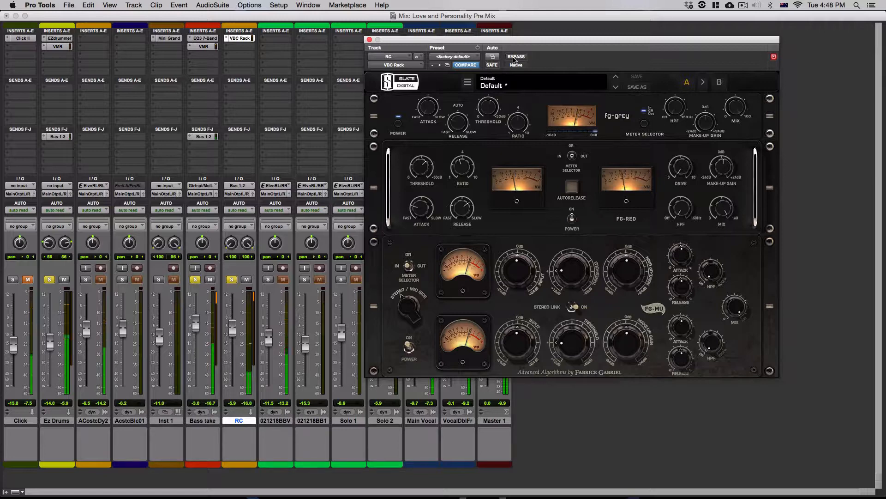
click(514, 57)
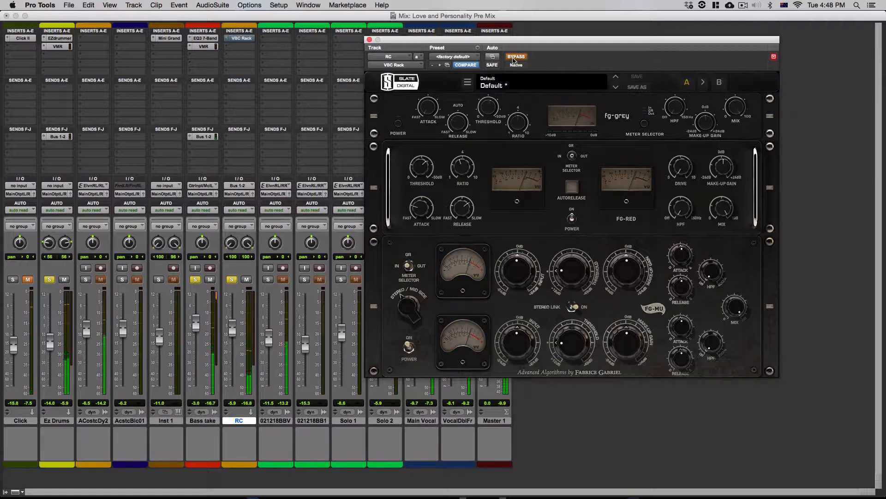
click(515, 57)
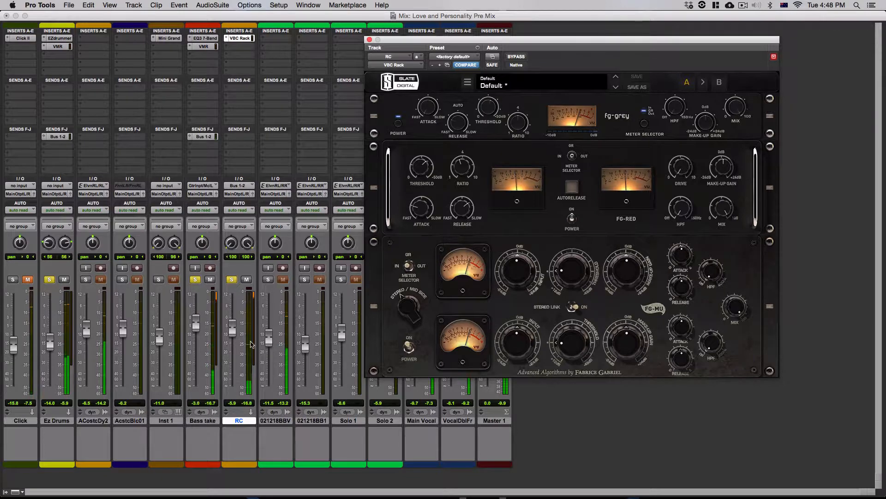
Raise the RC track's volume to -2.0 dB, checking it with its solo off and on, and close the VBC Rack window
drag(232, 333, 232, 326)
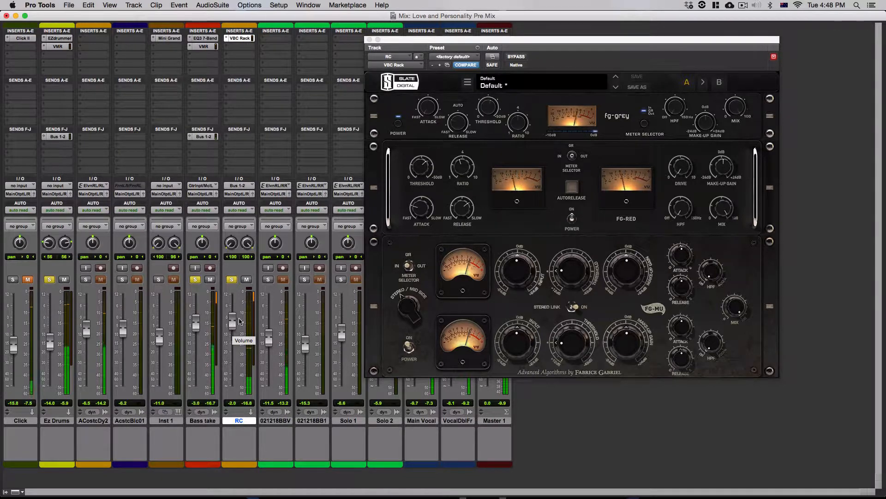
click(235, 280)
click(235, 281)
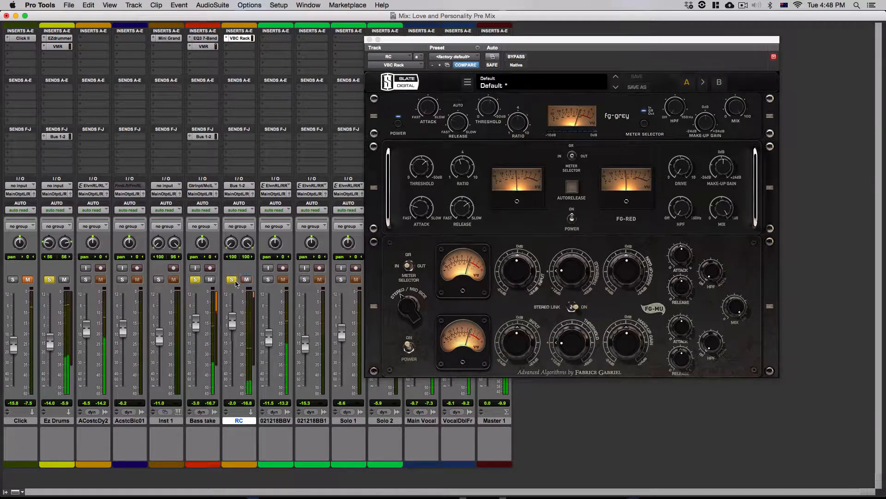
click(369, 40)
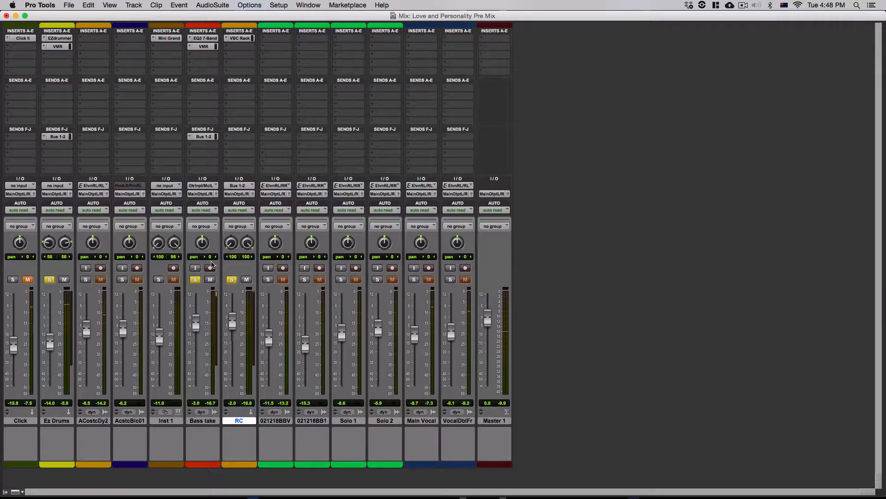
Compare the drums and bass with and without the RC track's parallel compression, leaving RC soloed
click(232, 279)
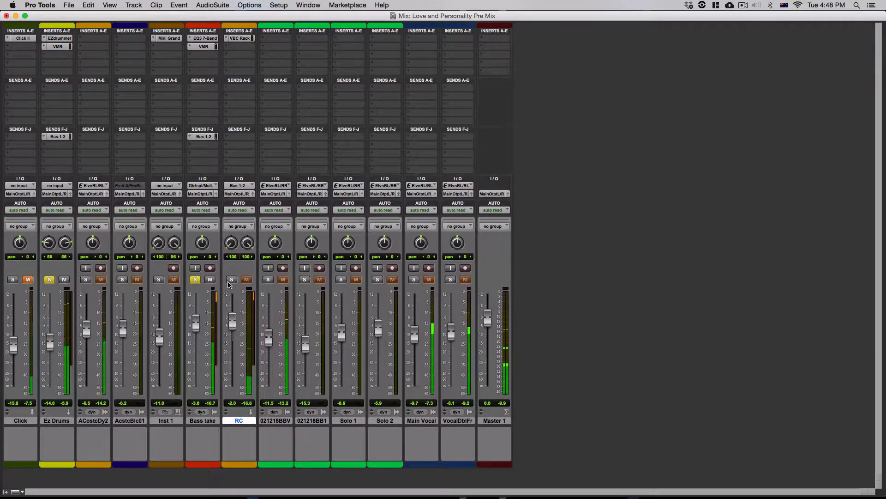
click(231, 279)
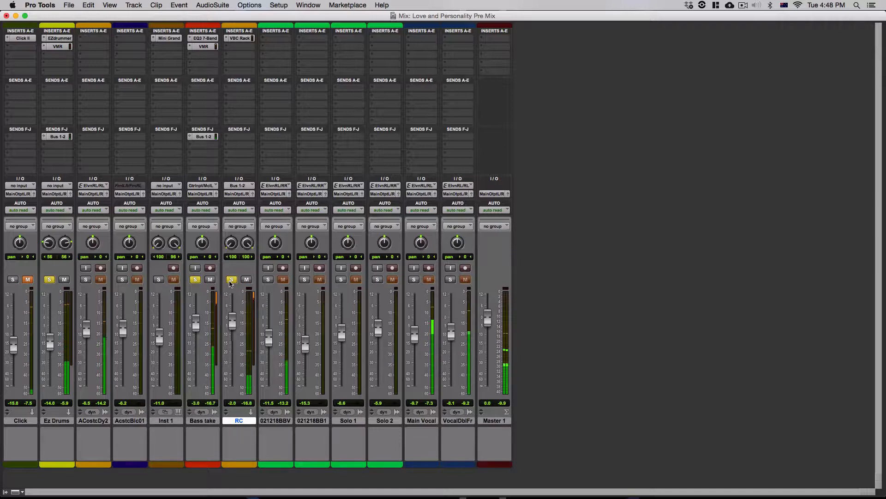
click(230, 280)
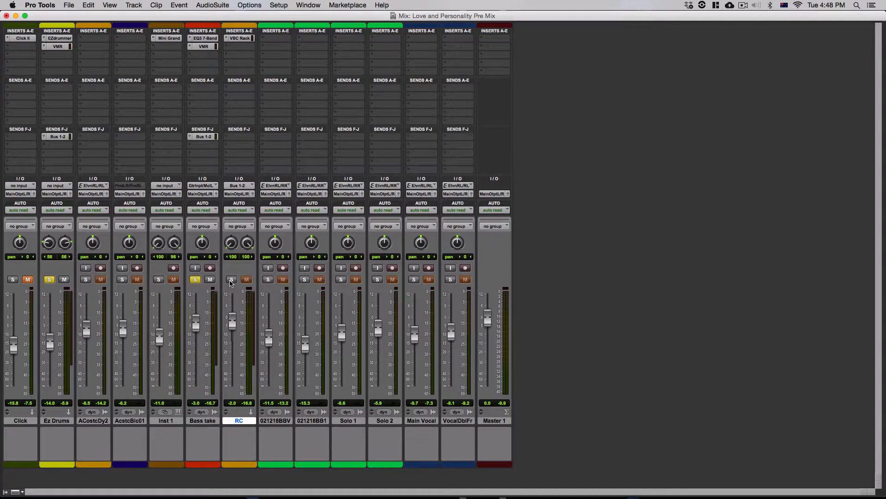
click(232, 279)
click(231, 279)
click(231, 279)
Insert the stereo Virtual Mix Rack in the RC track's second insert slot and load AirEQ Earth in slot A and AirEQ Air in slot B
click(244, 52)
mouse_move(272, 65)
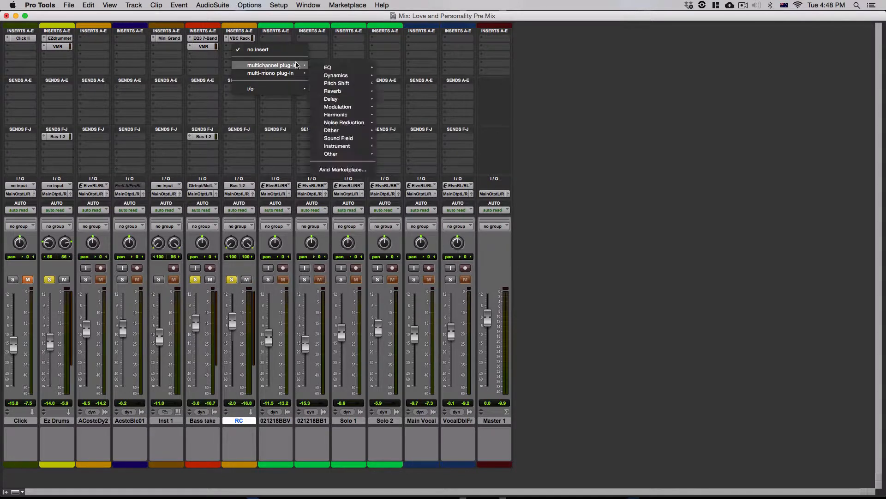
mouse_move(342, 77)
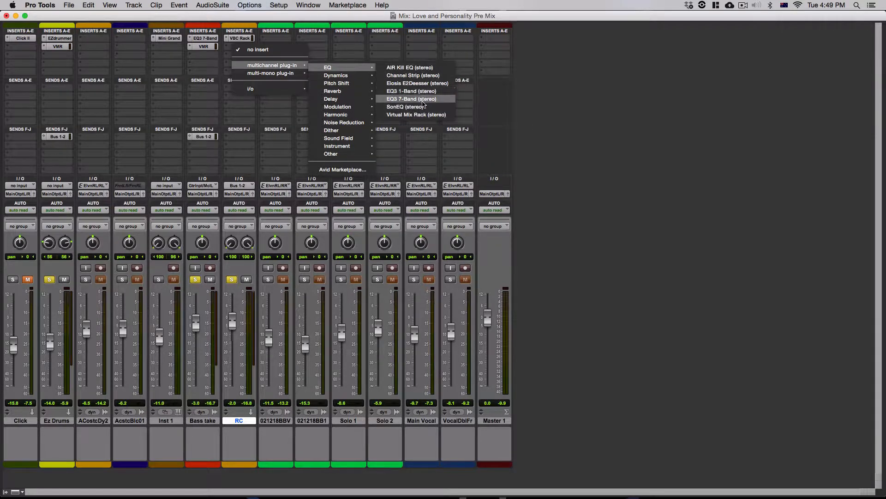
click(422, 115)
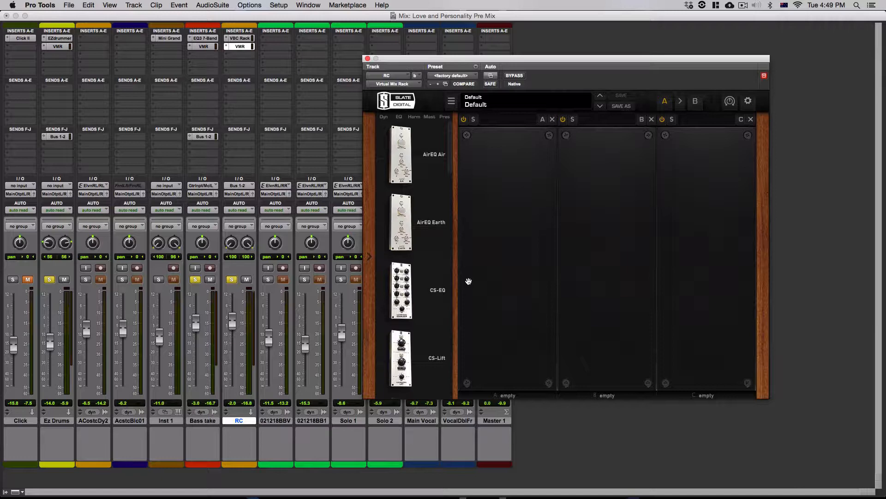
drag(405, 221, 468, 242)
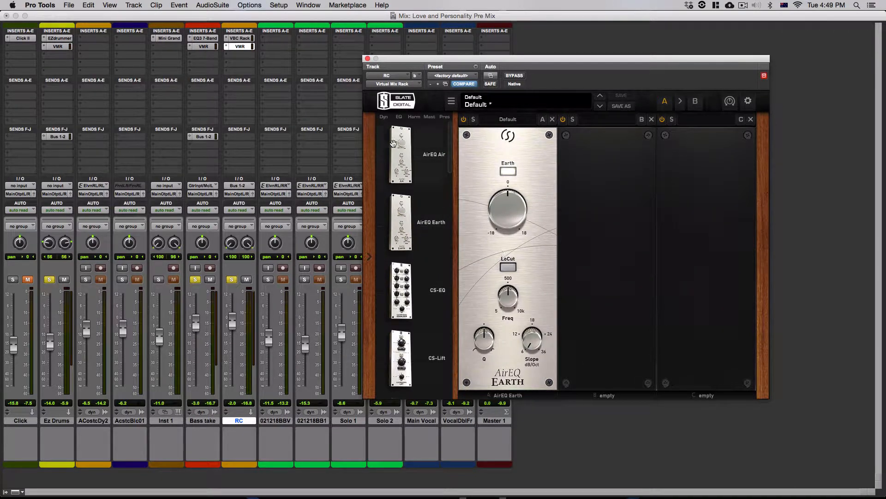
drag(393, 142, 607, 222)
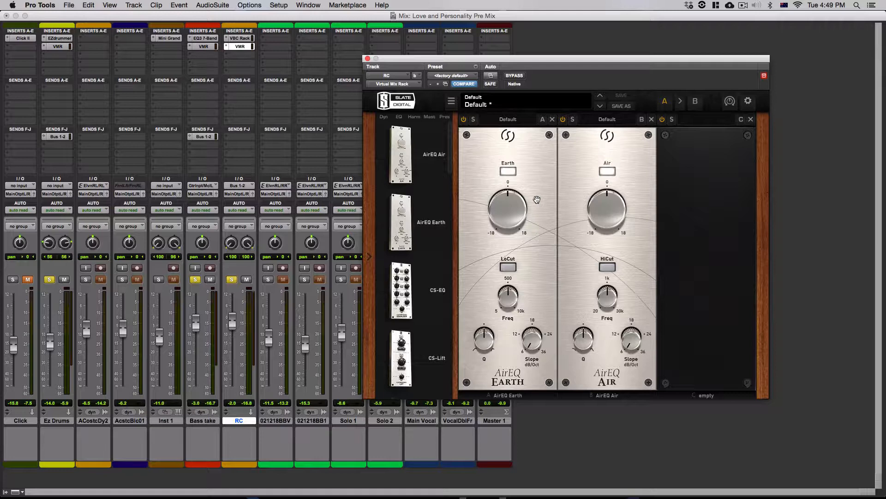
Switch on LoCut in the RC track's AirEQ Earth, lower its frequency to about 107 Hz and begin boosting the Earth gain
click(245, 40)
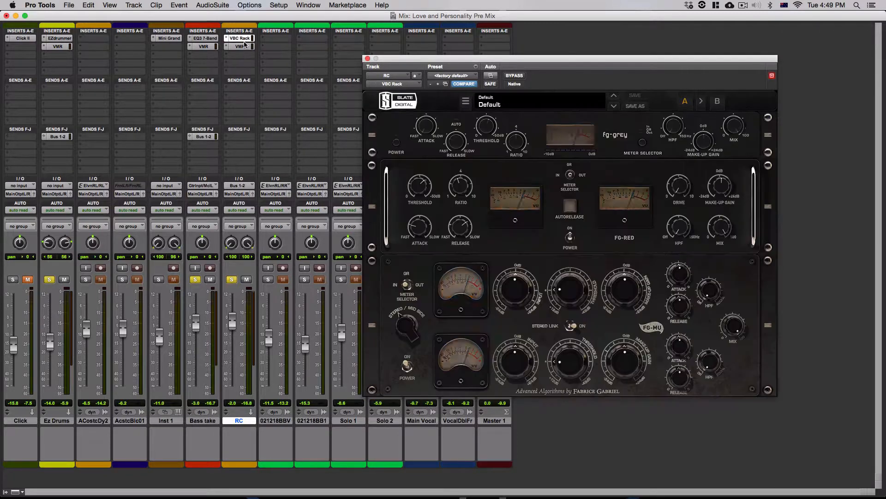
click(245, 46)
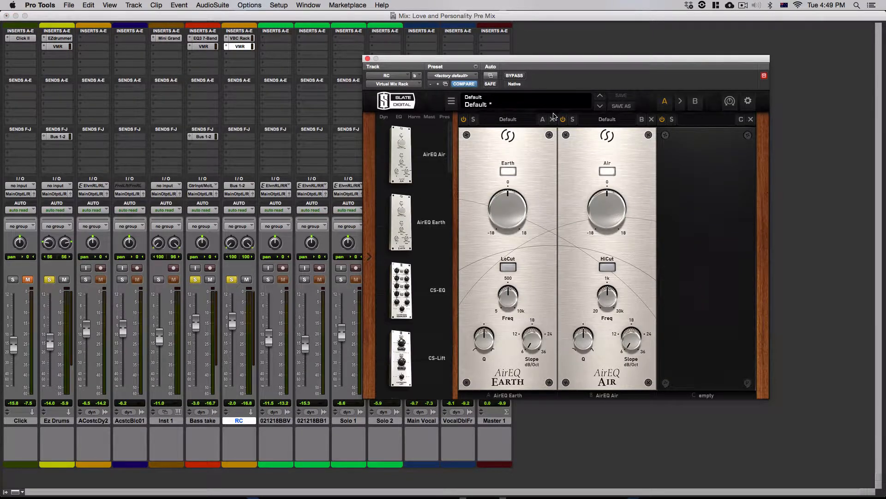
click(509, 267)
mouse_move(503, 295)
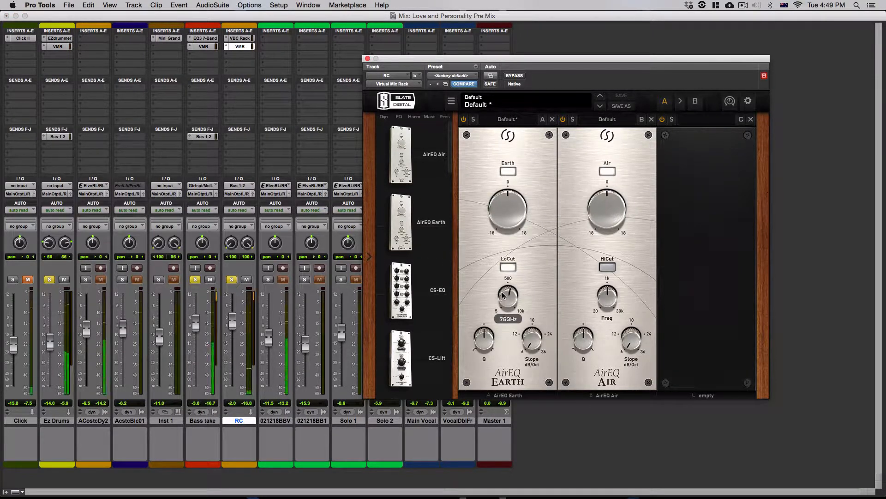
drag(503, 296, 485, 336)
mouse_move(484, 338)
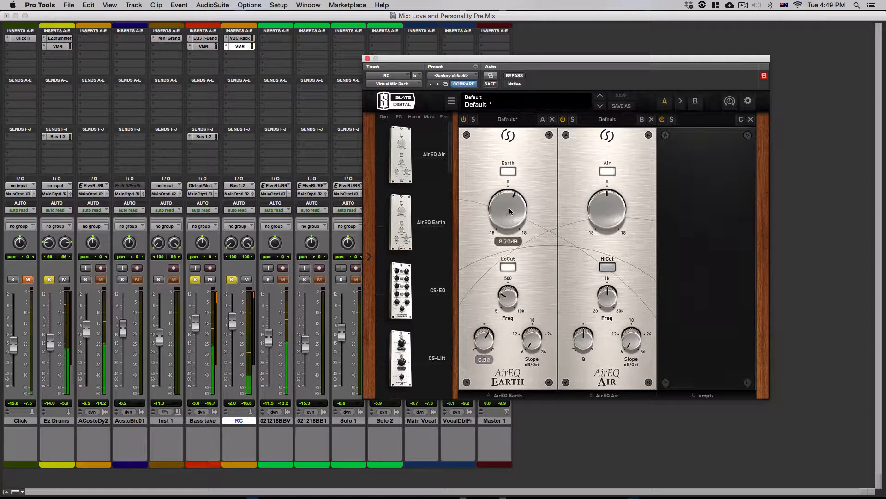
drag(509, 216, 509, 207)
drag(507, 298, 506, 300)
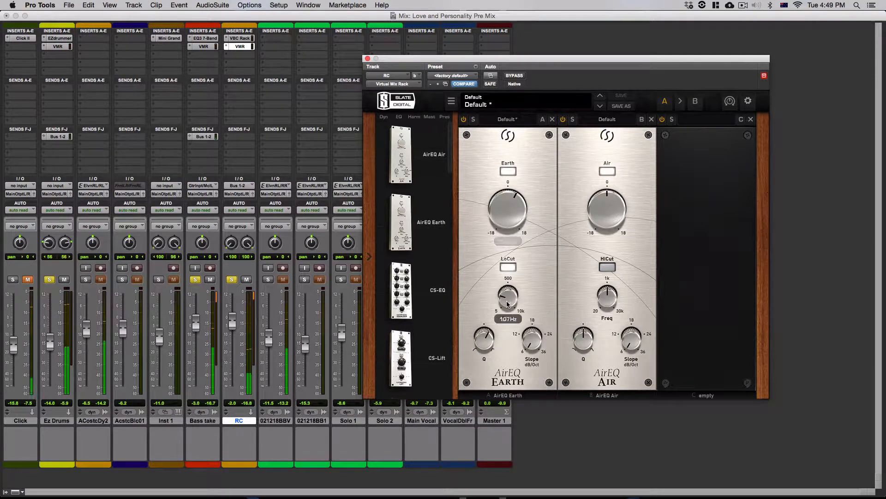
Raise the AirEQ Earth gain to about 6.1 dB and fine-tune its frequency and Q
drag(505, 220, 505, 212)
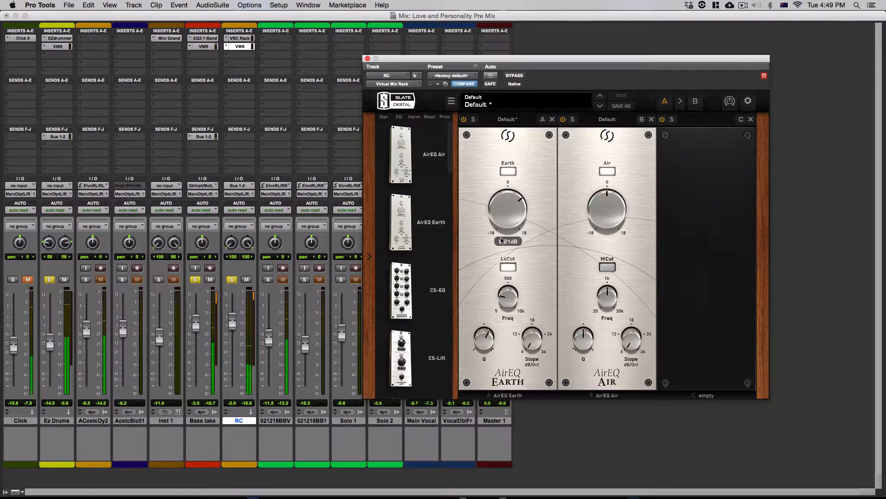
drag(510, 299, 511, 302)
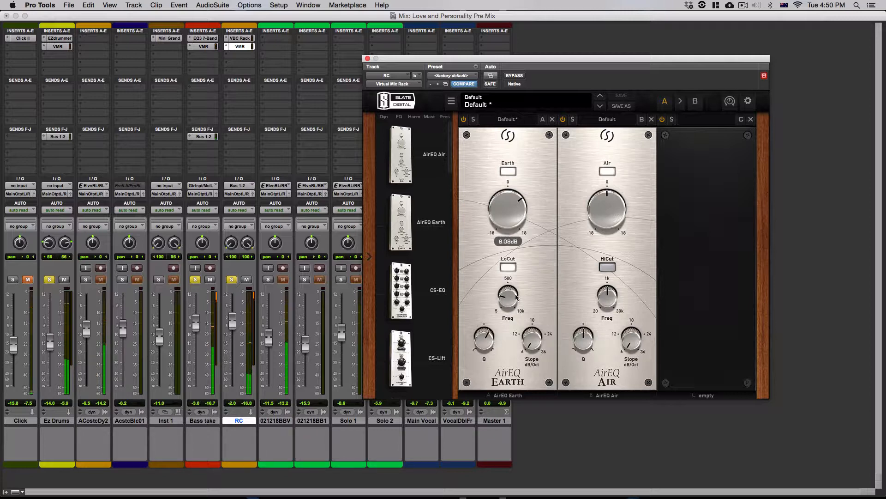
drag(510, 296, 510, 298)
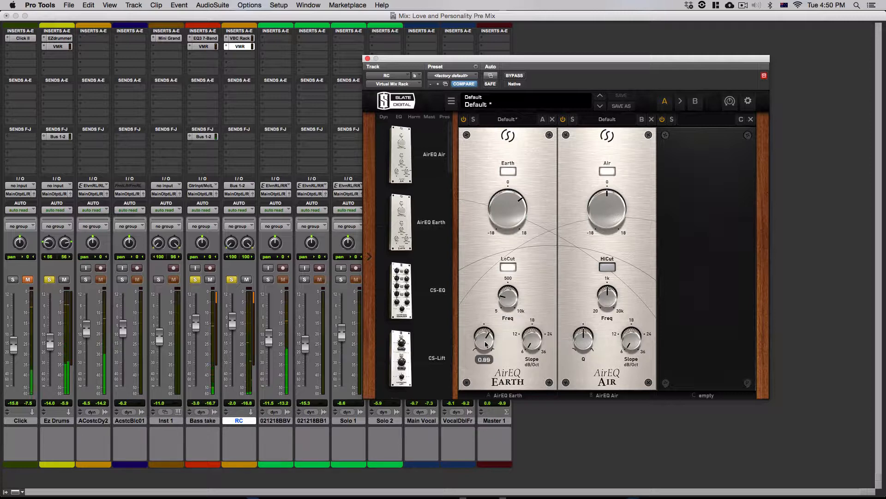
drag(485, 343, 485, 388)
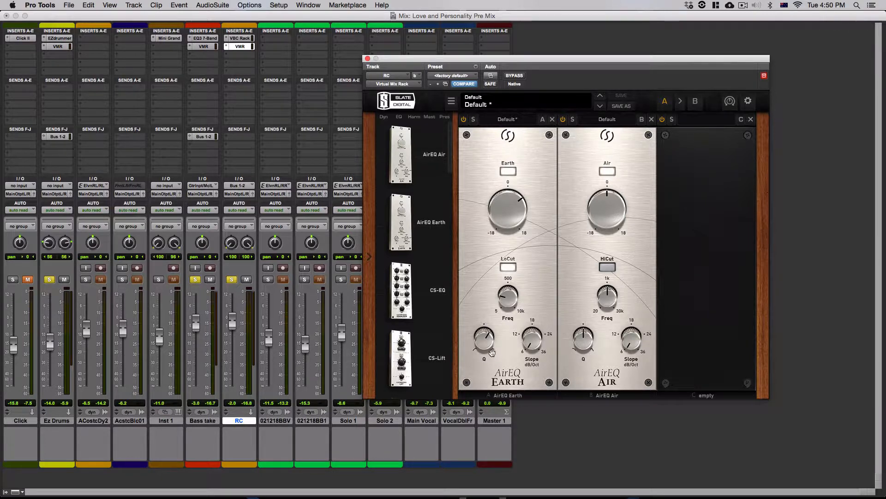
mouse_move(484, 347)
mouse_move(503, 298)
mouse_move(484, 349)
mouse_down()
mouse_move(478, 359)
mouse_move(484, 334)
mouse_up()
drag(491, 353, 487, 338)
Check the Bass take track's EQ3 7-Band settings, and compare RC's Virtual Mix Rack bypassed and active, leaving it active
click(203, 38)
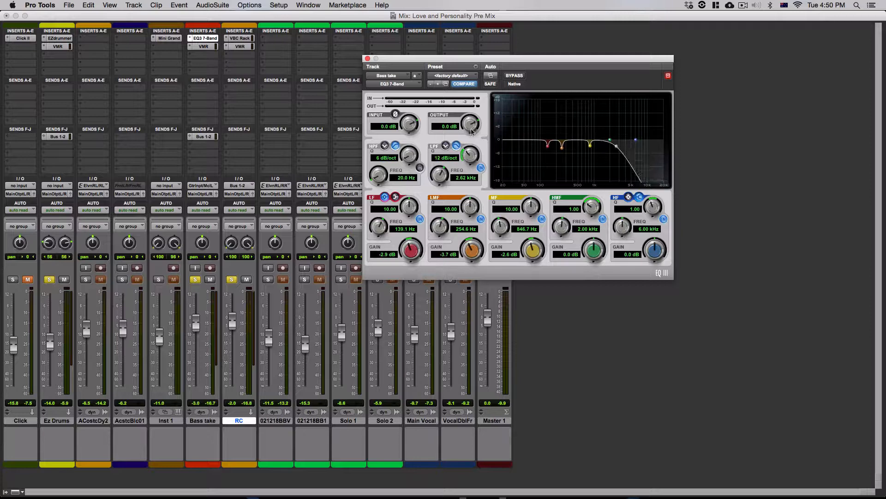
click(245, 48)
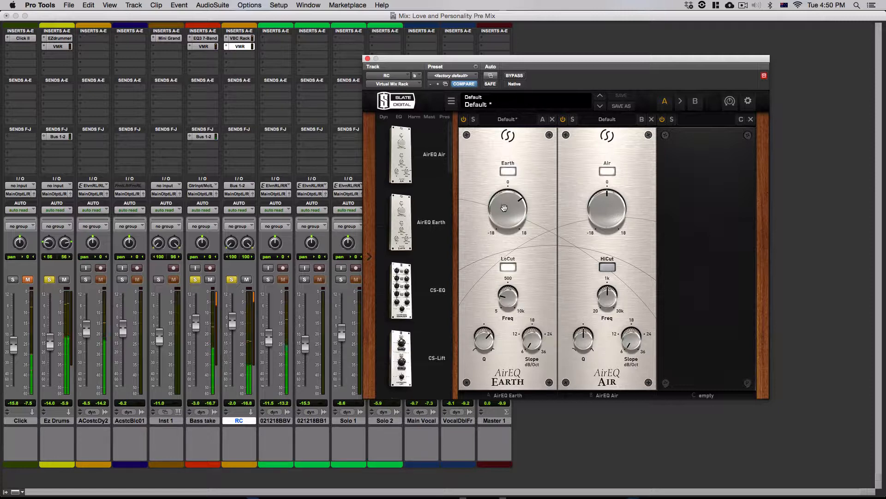
click(512, 77)
click(510, 77)
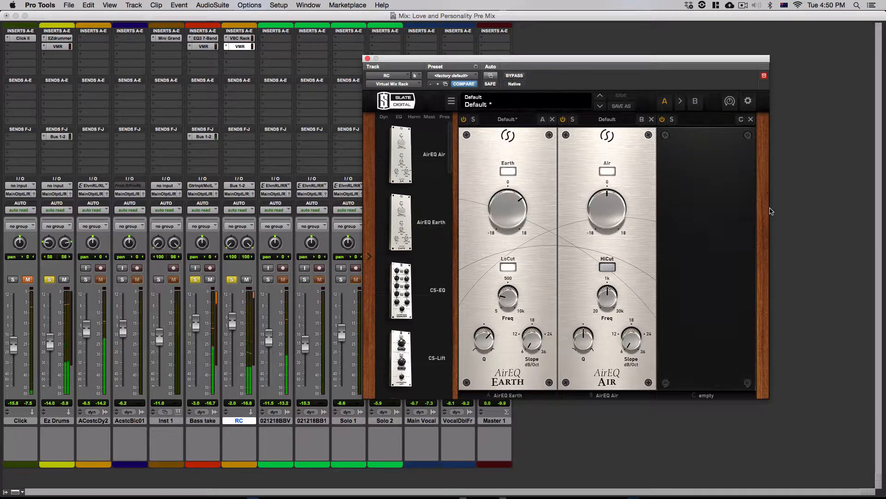
Switch on HiCut in AirEQ Air, boost the Air gain, and set the frequency to about 10.8 kHz and Q to 1.22
drag(608, 220, 609, 213)
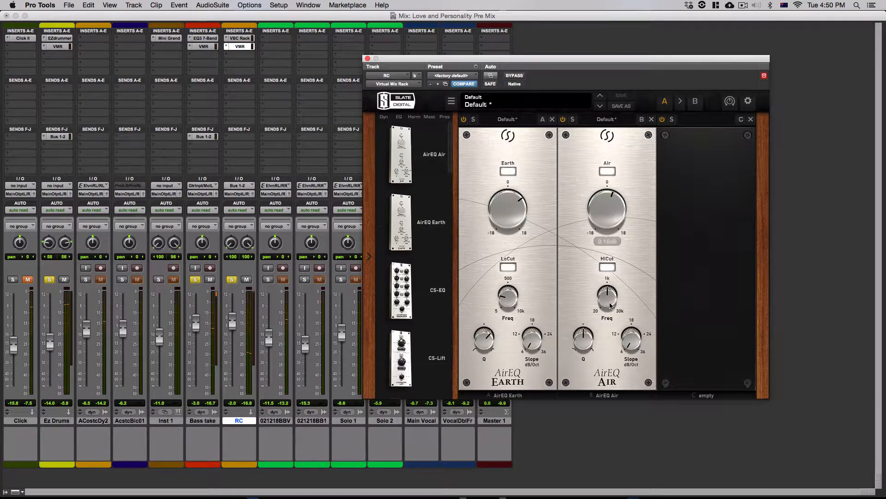
drag(610, 304, 610, 278)
drag(576, 339, 578, 329)
drag(609, 209, 609, 198)
drag(608, 293, 607, 283)
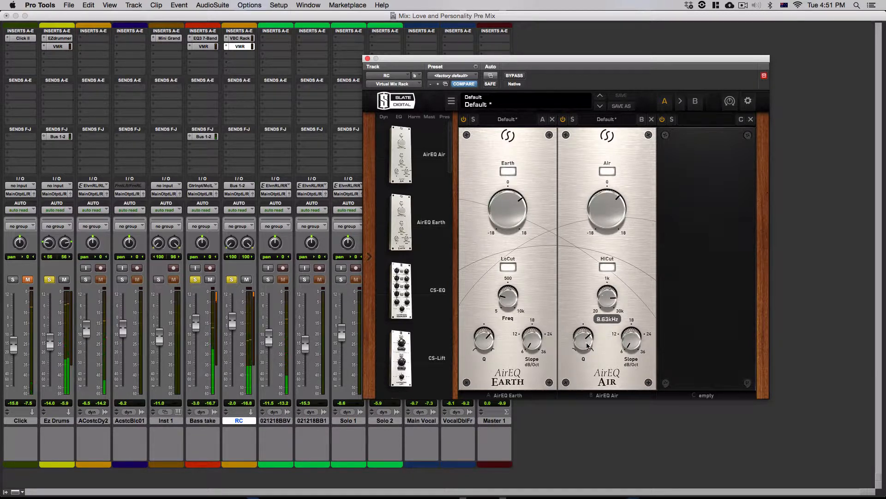
drag(588, 336, 588, 333)
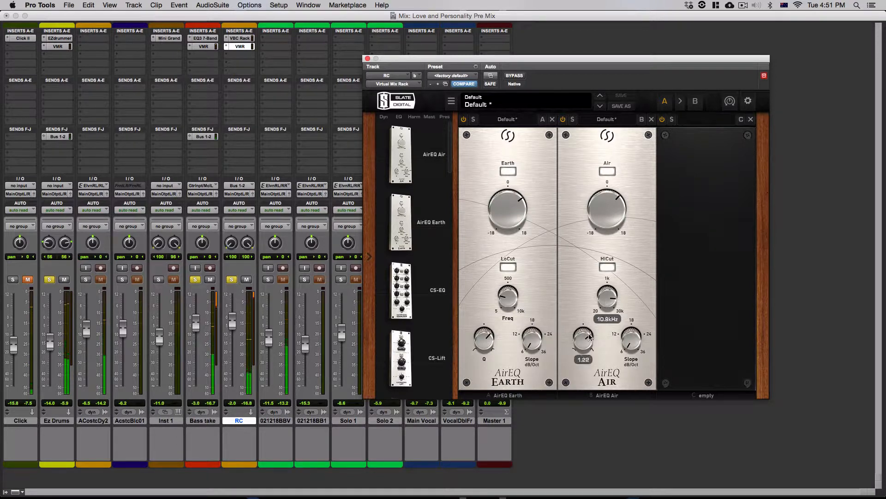
Compare RC with both AirEQ modules bypassed and active, leaving the Virtual Mix Rack active
click(513, 76)
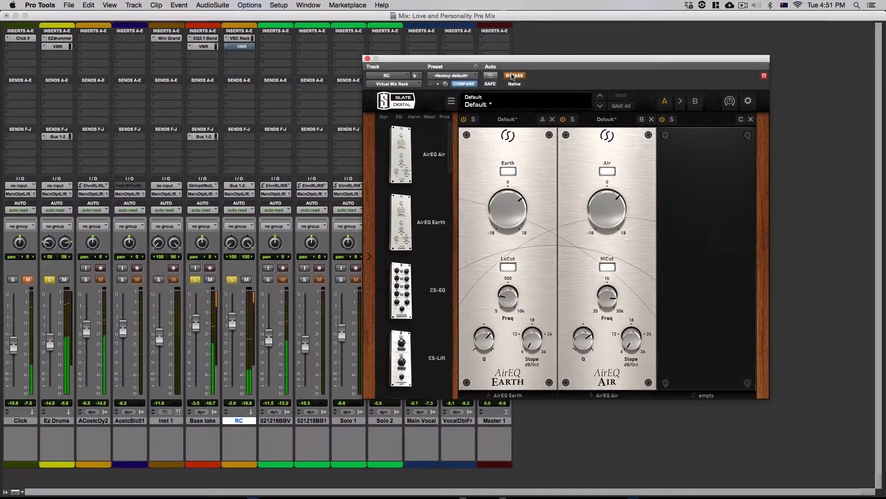
click(512, 76)
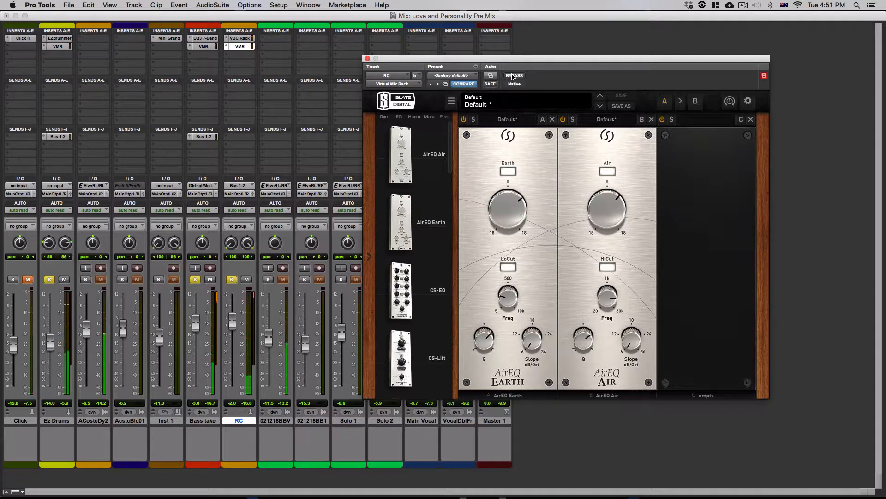
click(512, 76)
click(512, 76)
Raise the AirEQ Air frequency slightly and close the Virtual Mix Rack window
mouse_move(596, 222)
mouse_move(614, 299)
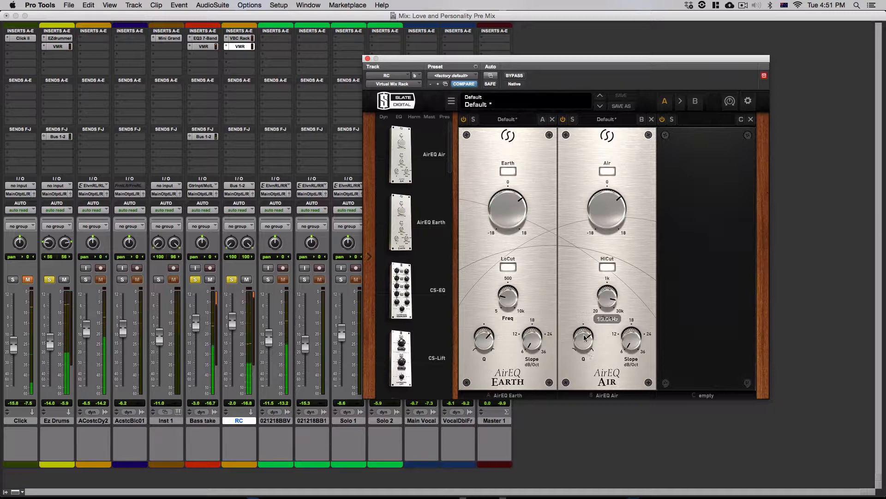
mouse_move(584, 338)
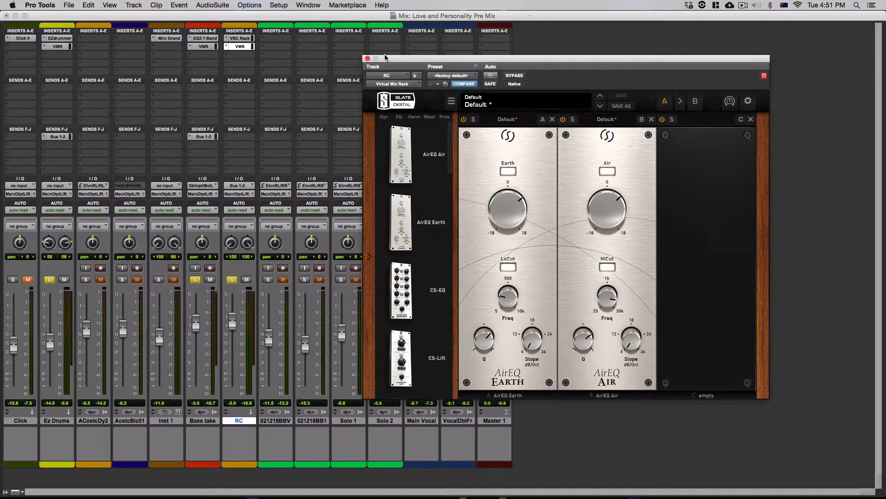
click(368, 58)
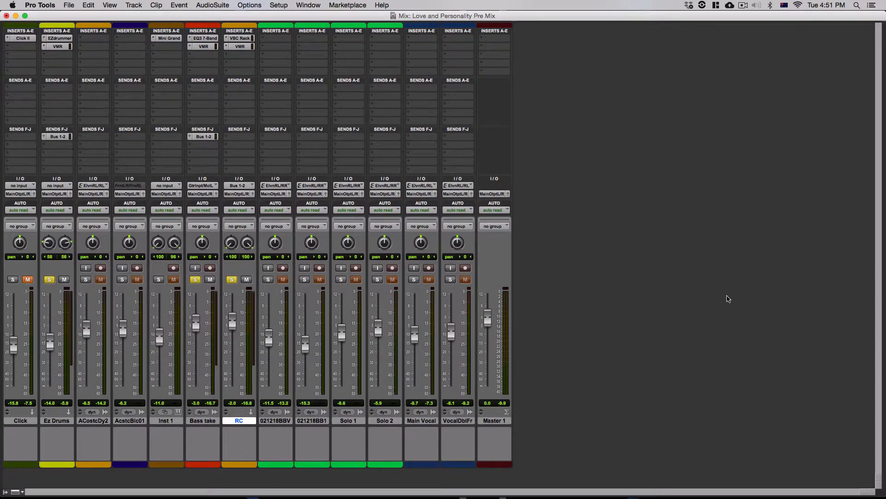